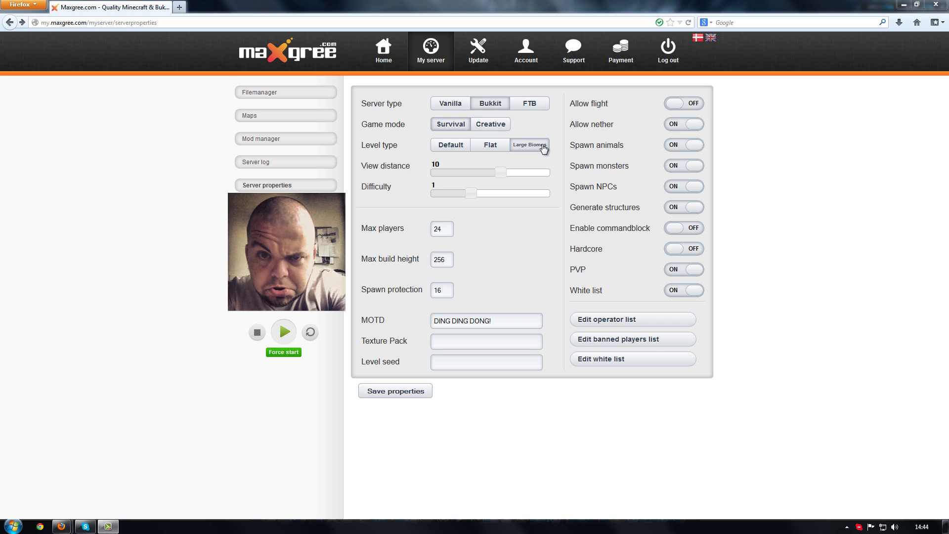
Set the server's difficulty to 2 in the server properties
mouse_move(492, 172)
mouse_move(432, 189)
drag(470, 192, 492, 199)
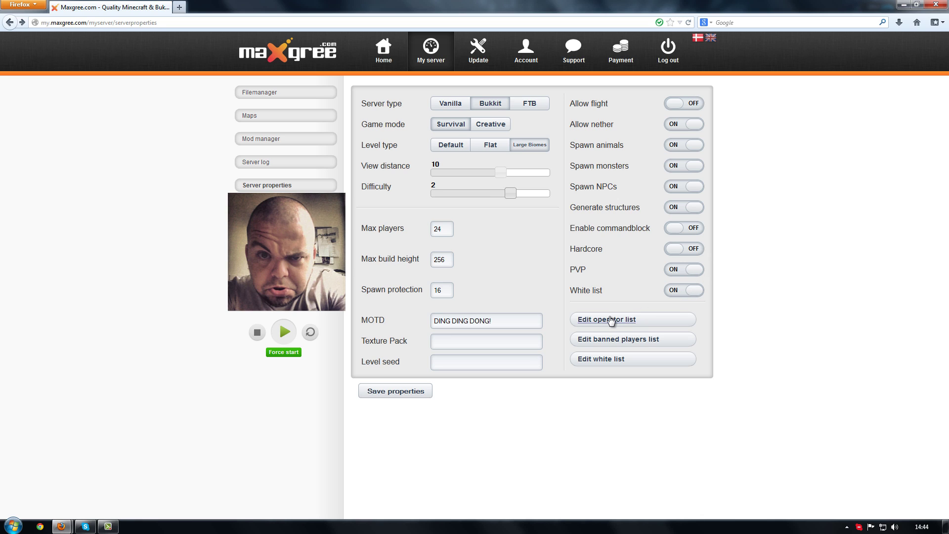
Open the server's operator list, enter two player usernames on separate lines in ops.txt, and save the file
click(630, 319)
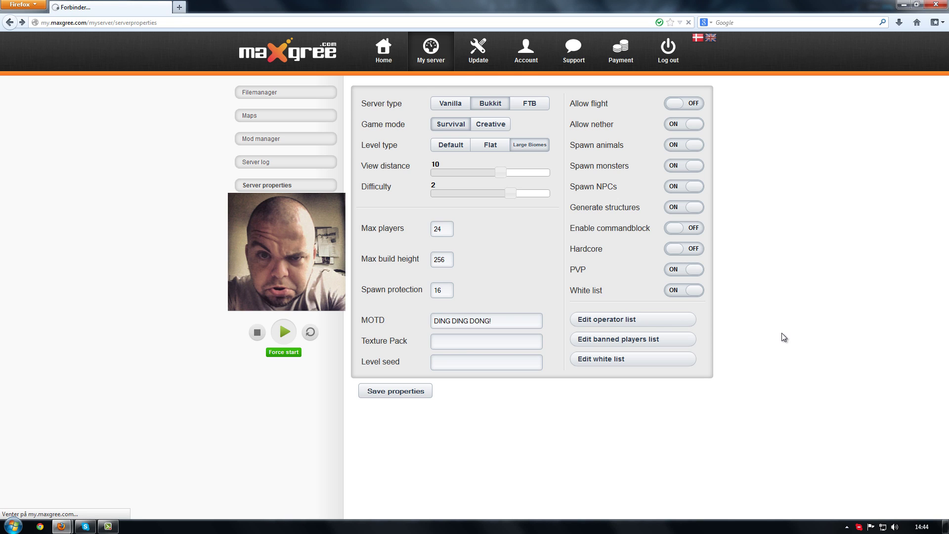
click(427, 190)
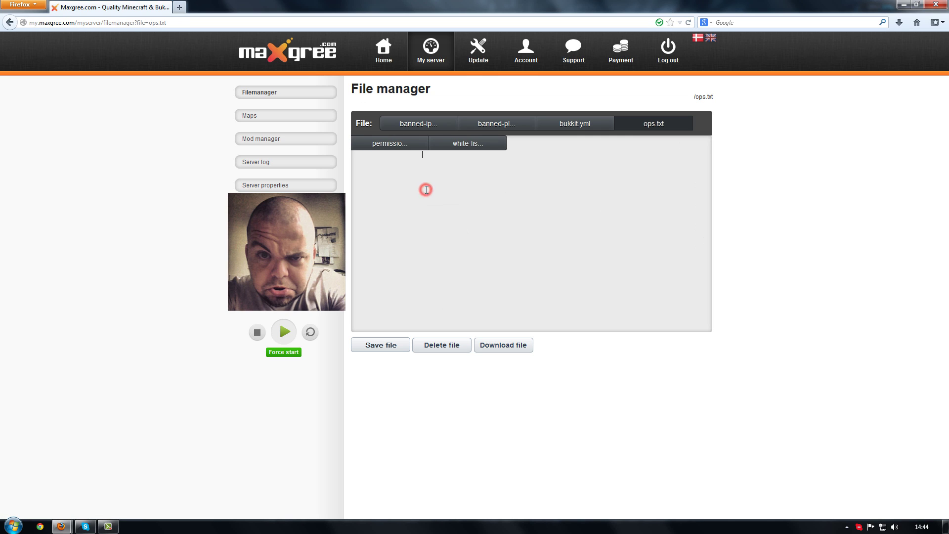
text(brianowitsz)
key(Delete)
key(Delete)
key(Return)
text(dullemaren)
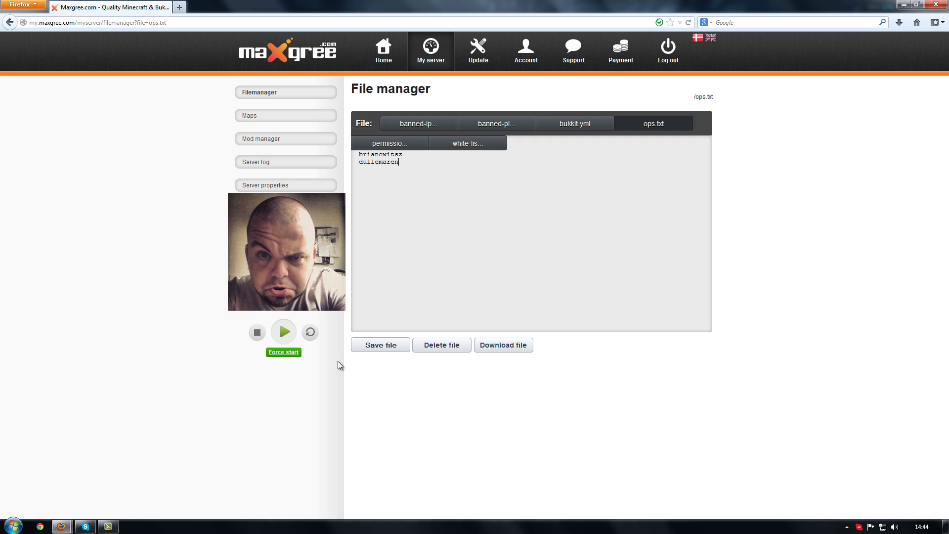
click(378, 352)
Reopen the operator list from the server properties, enter the two operator usernames again on separate lines, and save ops.txt
click(252, 116)
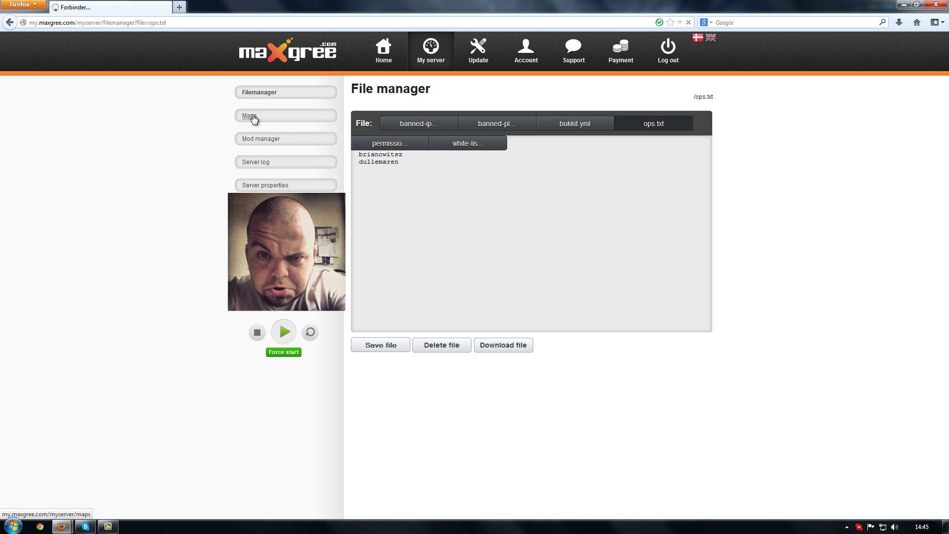
click(438, 58)
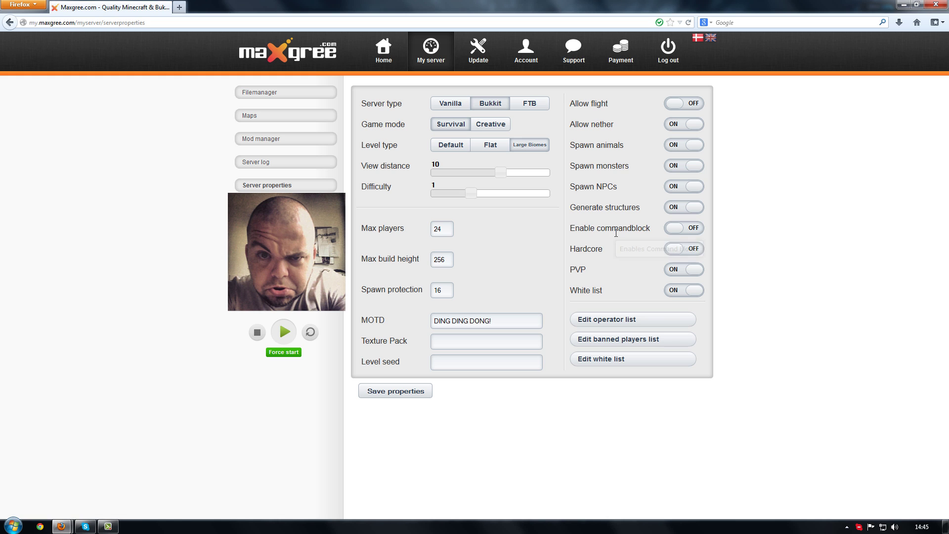
click(622, 322)
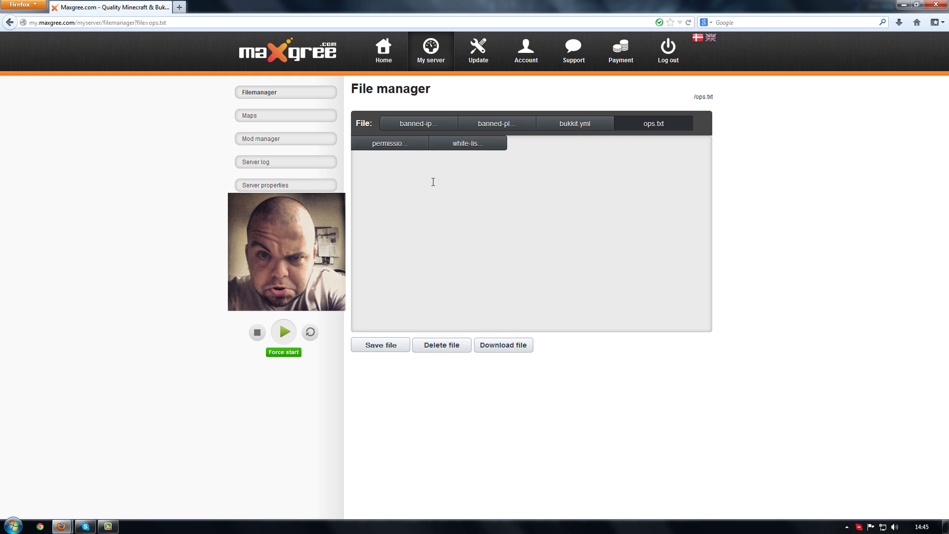
click(372, 176)
text(braine)
key(BackSpace)
key(BackSpace)
key(BackSpace)
key(BackSpace)
text(ianowitszz)
key(BackSpace)
key(Tab)
click(371, 177)
text(dullemaren)
click(372, 345)
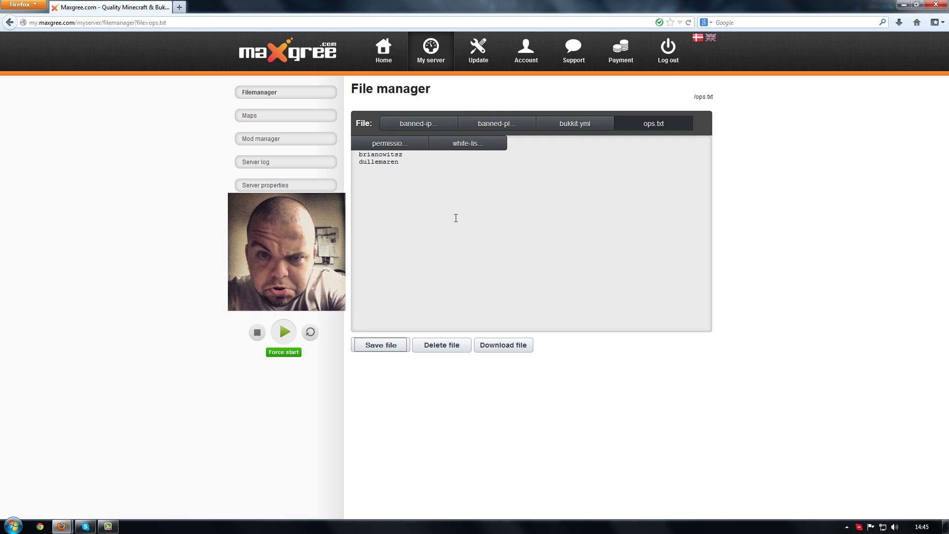
Check the saved contents of ops.txt through the server's file manager
click(254, 185)
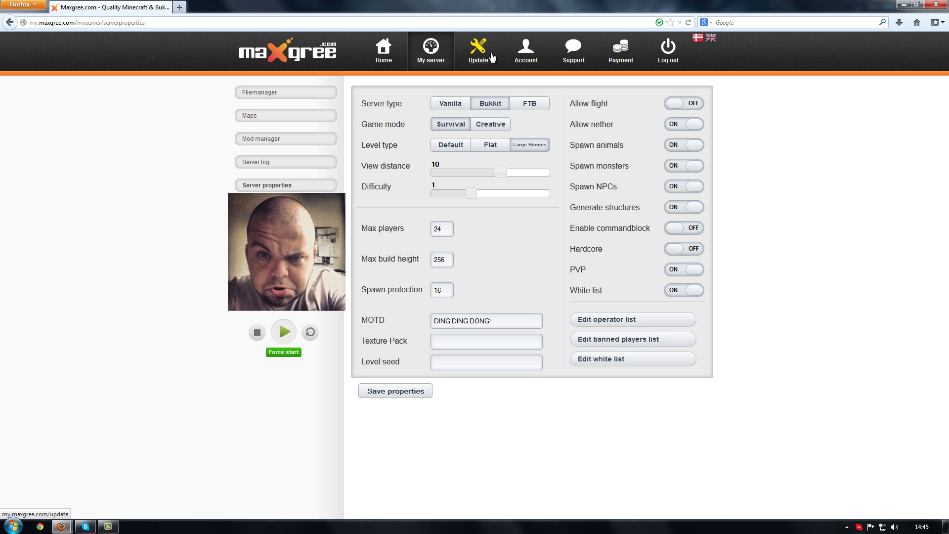
click(242, 93)
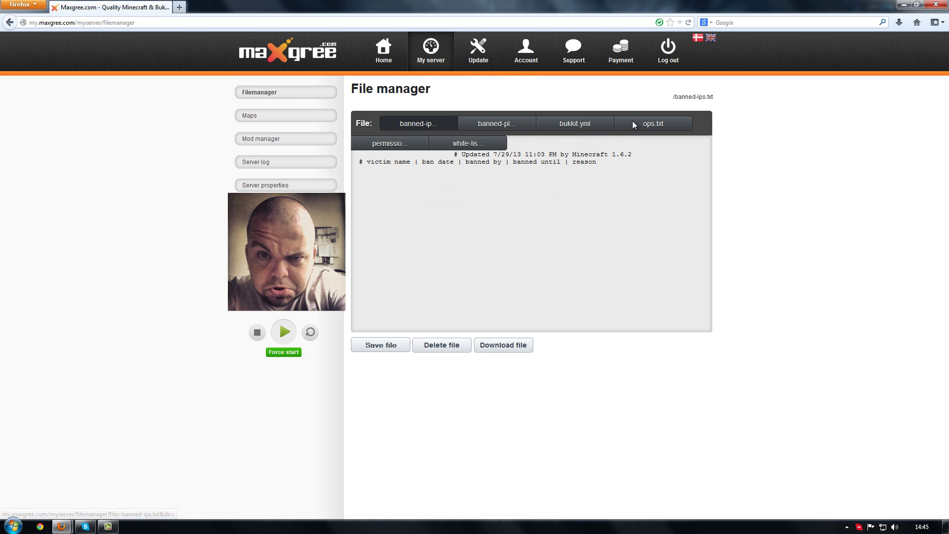
click(649, 125)
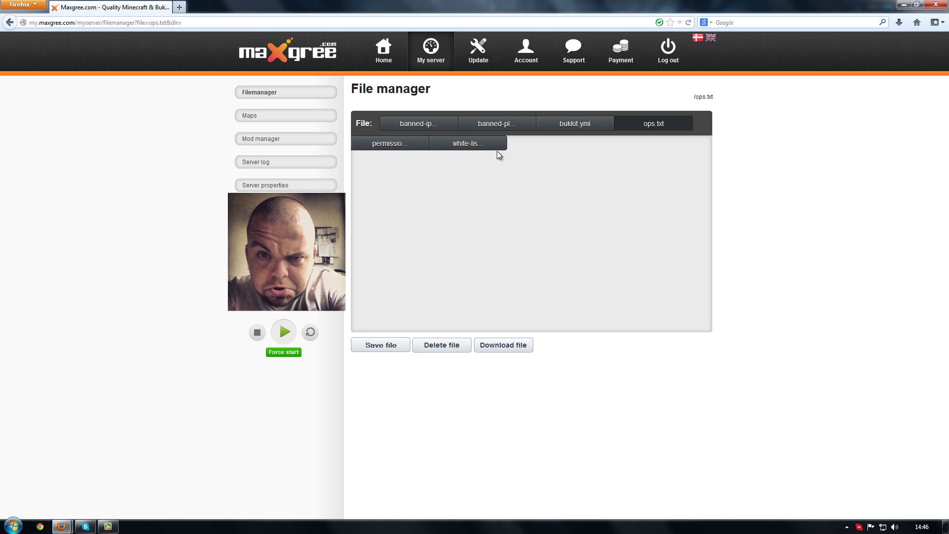
Open the server's mod manager and answer the Windows performance dialog by changing the colour scheme to Windows 7 Basic
click(258, 139)
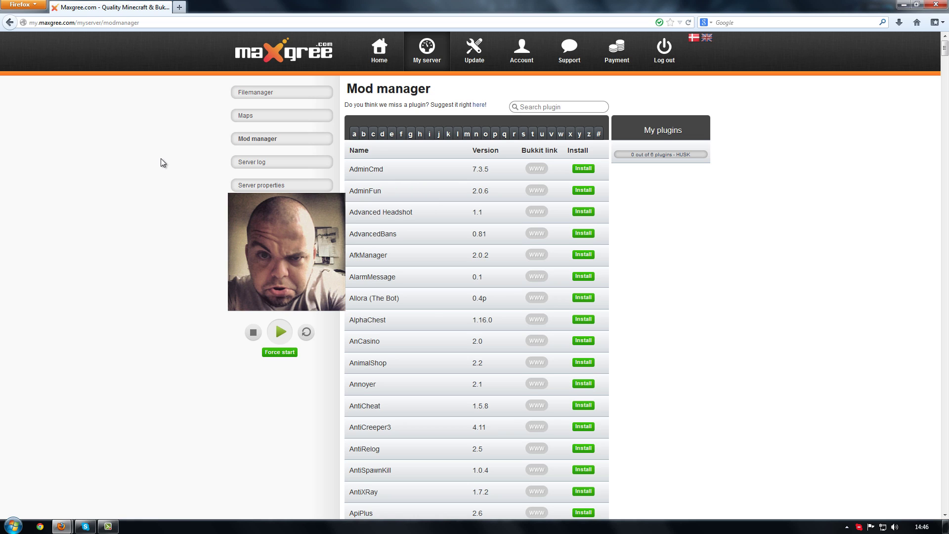
scroll(161, 158, down, 2)
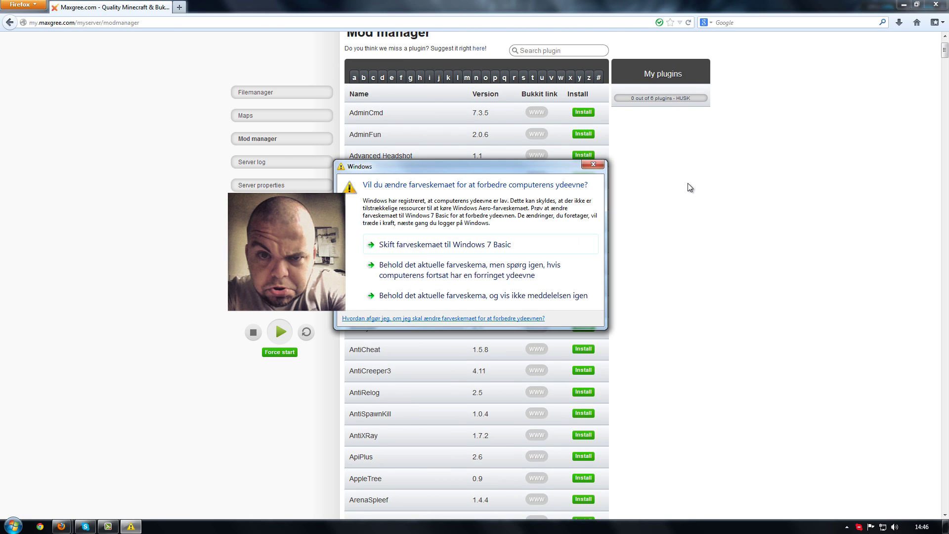
click(460, 245)
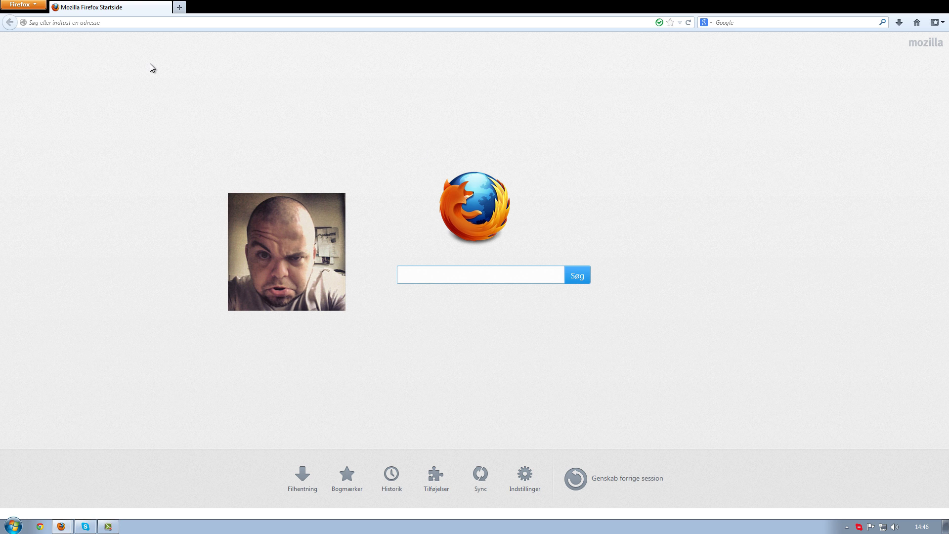
Load my.maxgree.com in the new browser window and open the mod manager for the server
click(129, 24)
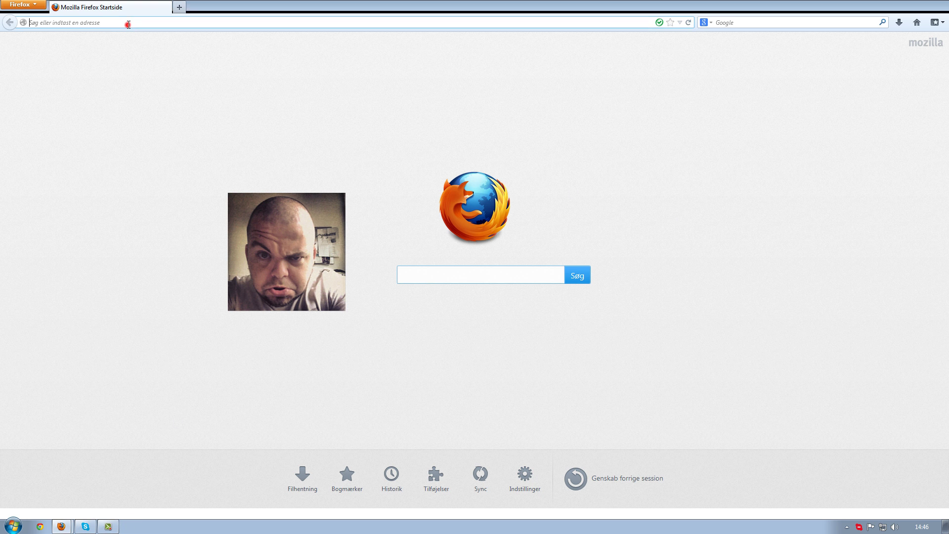
text(my)
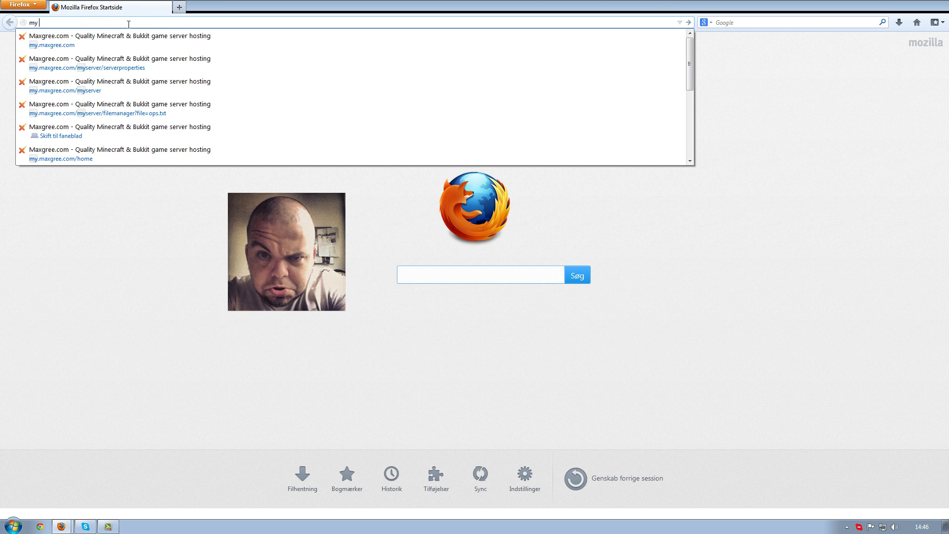
key(Down)
key(Return)
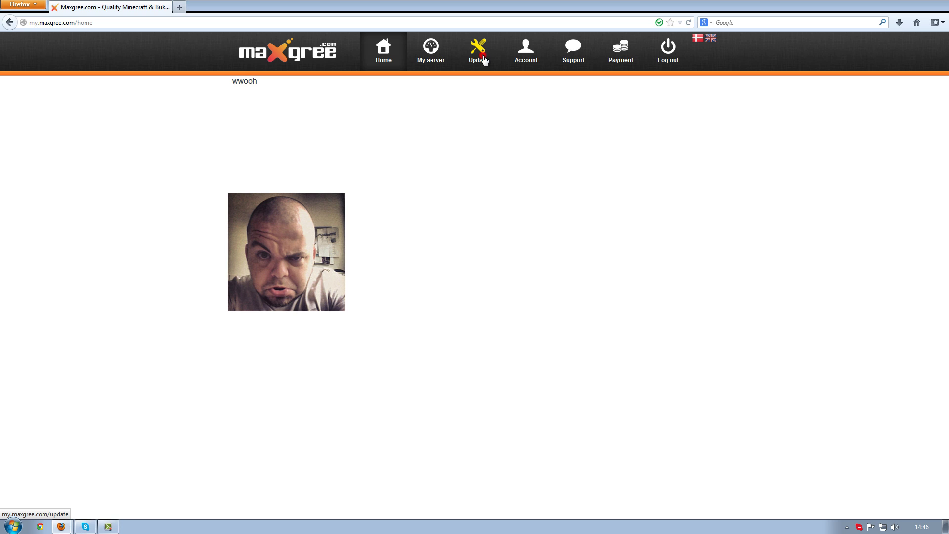
click(440, 57)
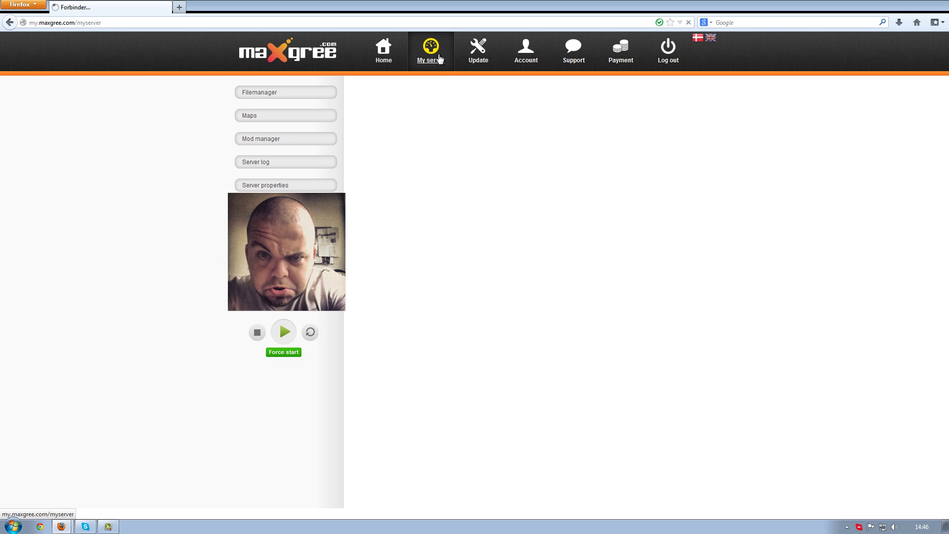
click(257, 141)
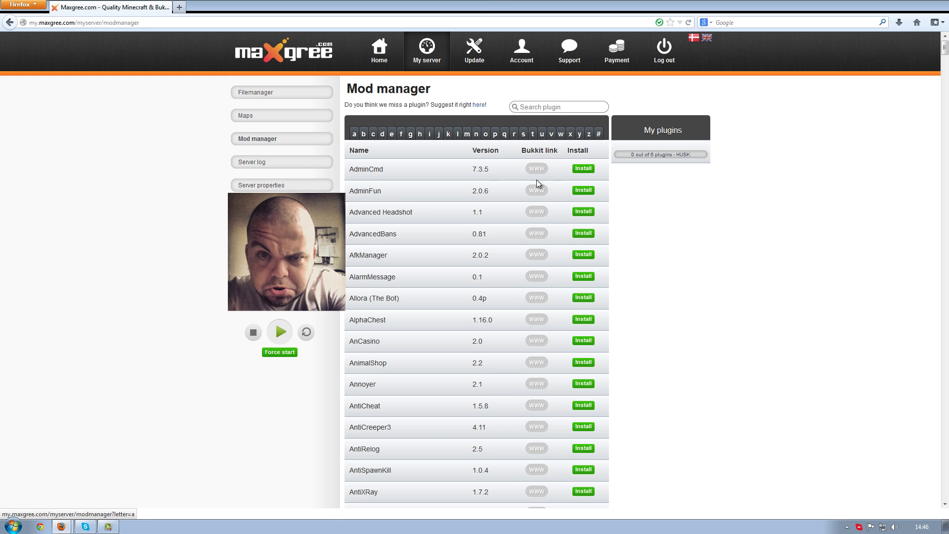
Browse the plugin list down to Catacombs and open that plugin's Bukkit page in a new tab
scroll(658, 208, down, 3)
scroll(657, 206, down, 3)
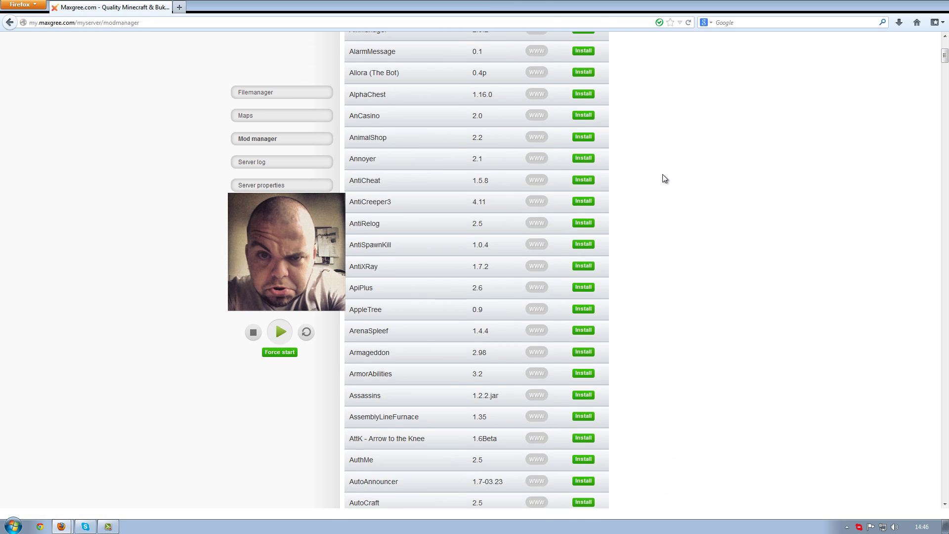
scroll(667, 190, down, 3)
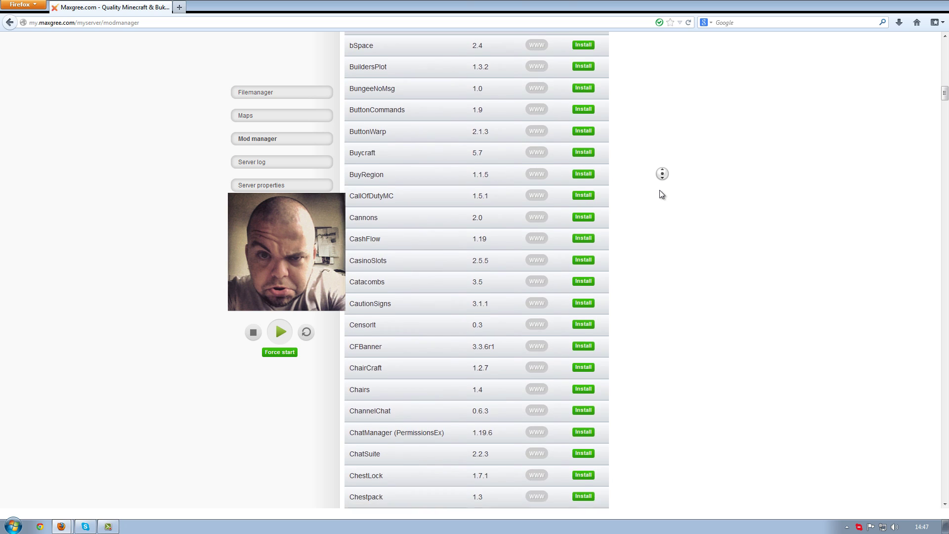
click(663, 194)
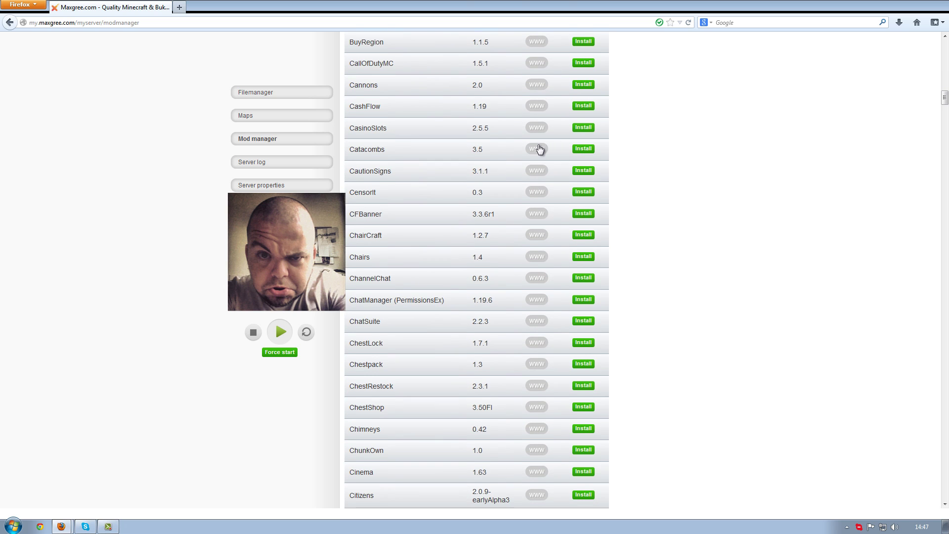
middle_click(539, 150)
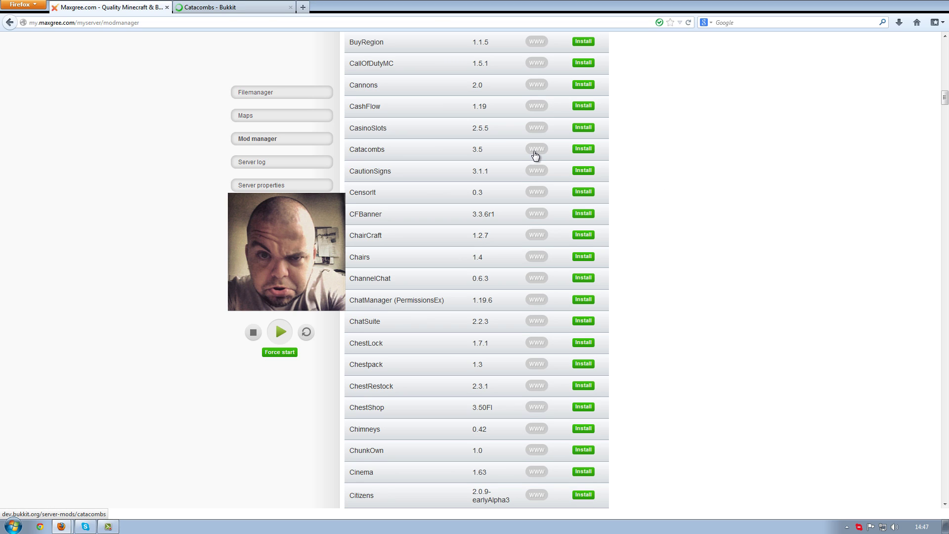
Bring up the loaded Catacombs page in the browser window that holds two tabs
middle_click(228, 10)
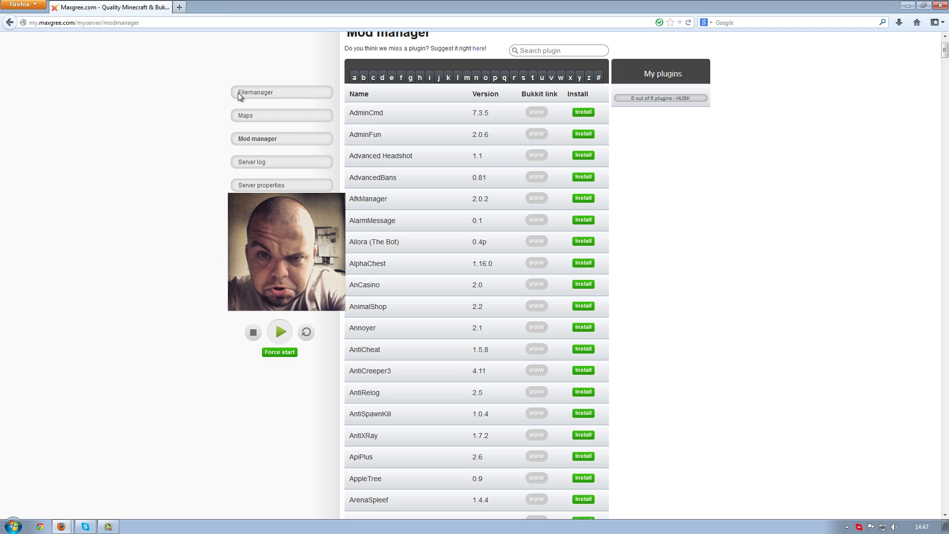
scroll(200, 162, down, 3)
scroll(200, 161, up, 3)
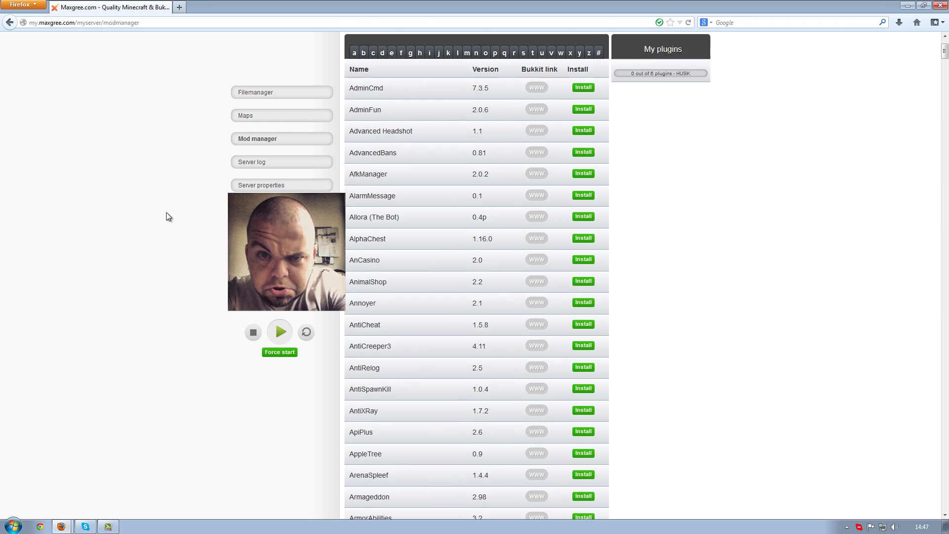
mouse_move(63, 528)
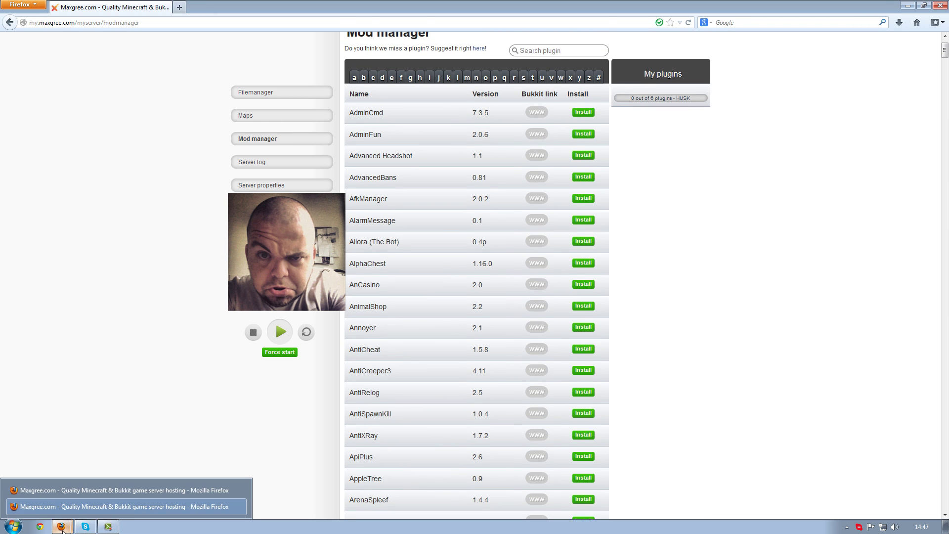
click(94, 494)
click(233, 11)
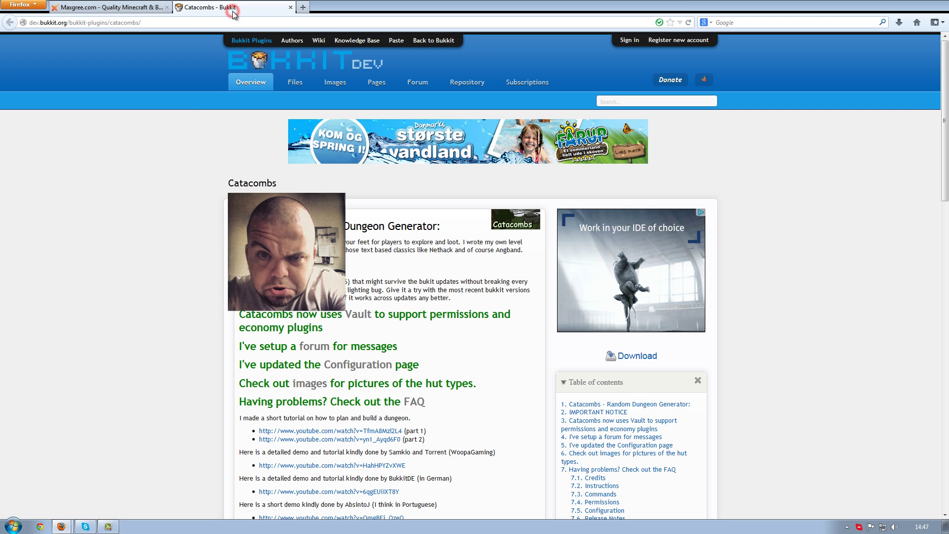
Close the duplicate browser window that shows only the mod manager
mouse_move(62, 526)
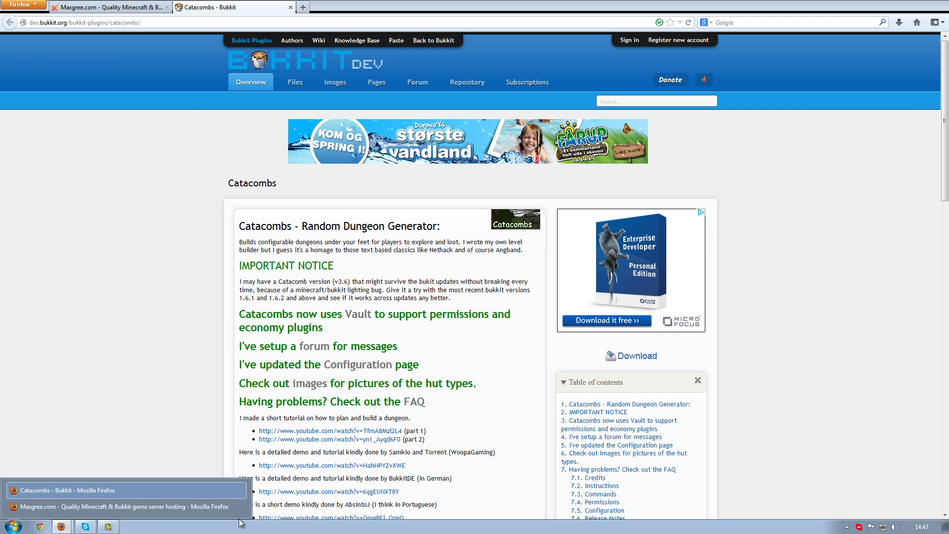
click(197, 506)
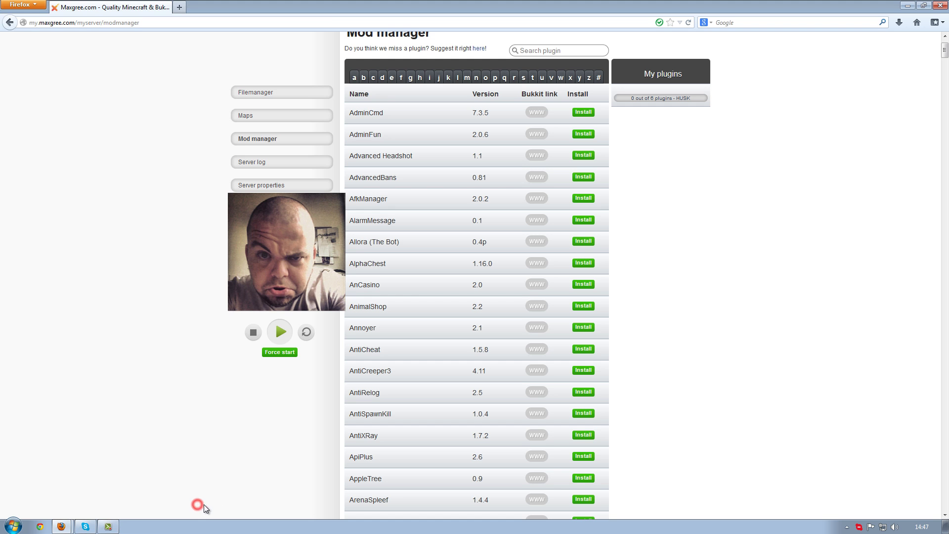
click(941, 5)
Read through the Catacombs plugin's description and feature list on BukkitDev, and close its tab
scroll(133, 204, down, 4)
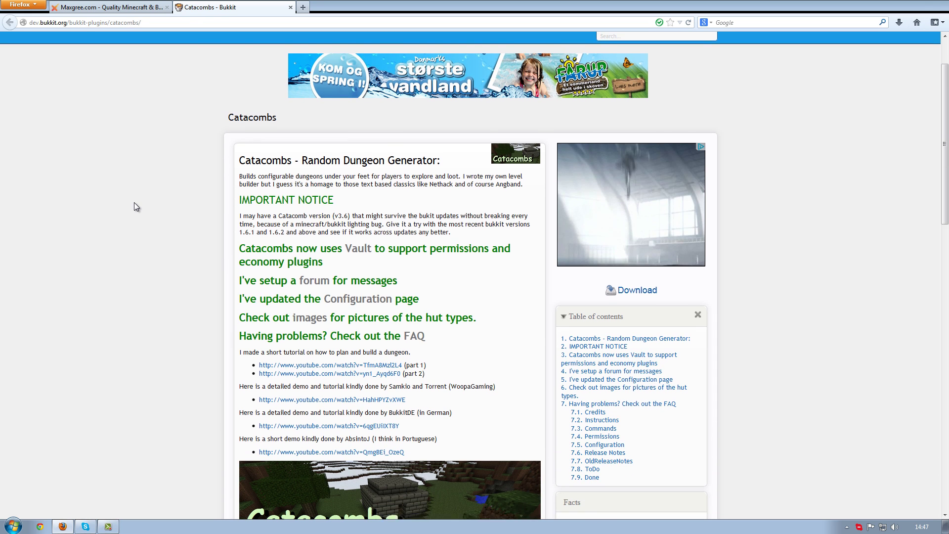
scroll(135, 203, down, 5)
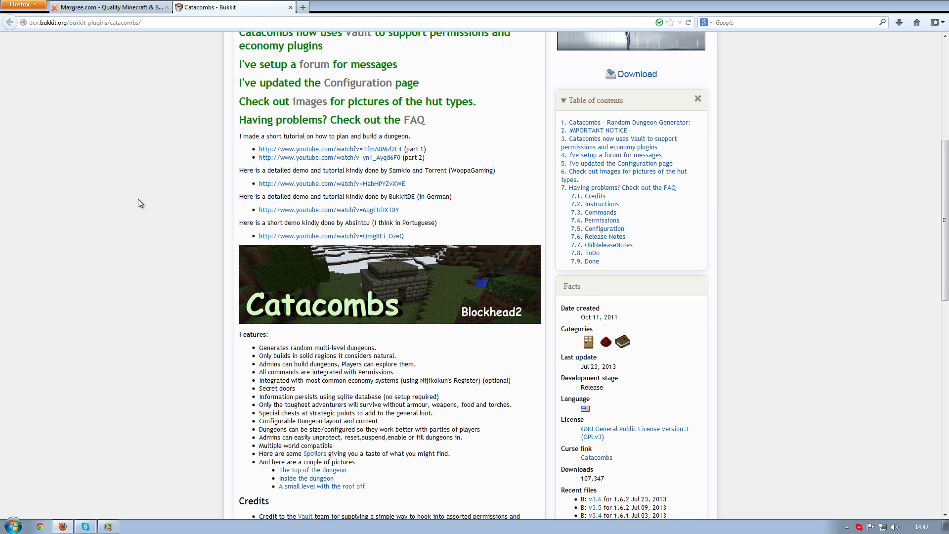
scroll(138, 199, up, 2)
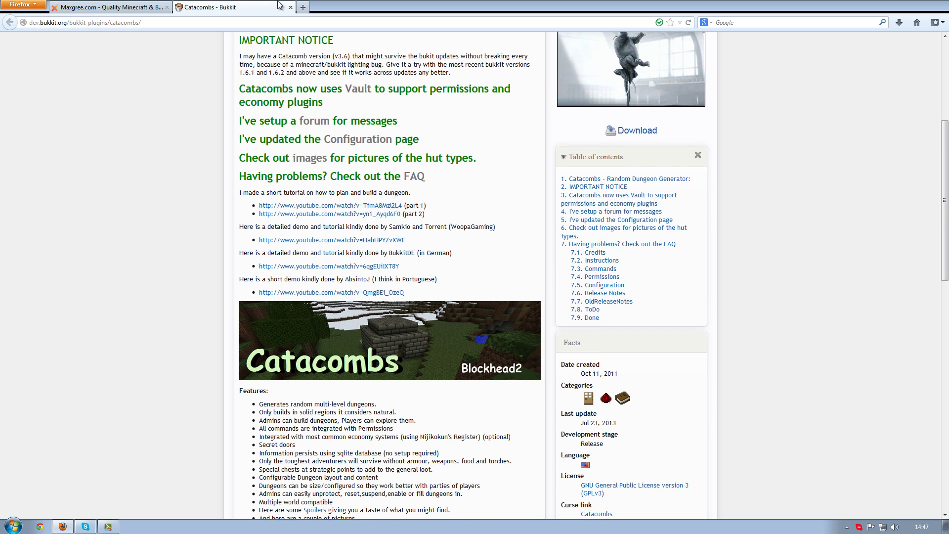
click(294, 7)
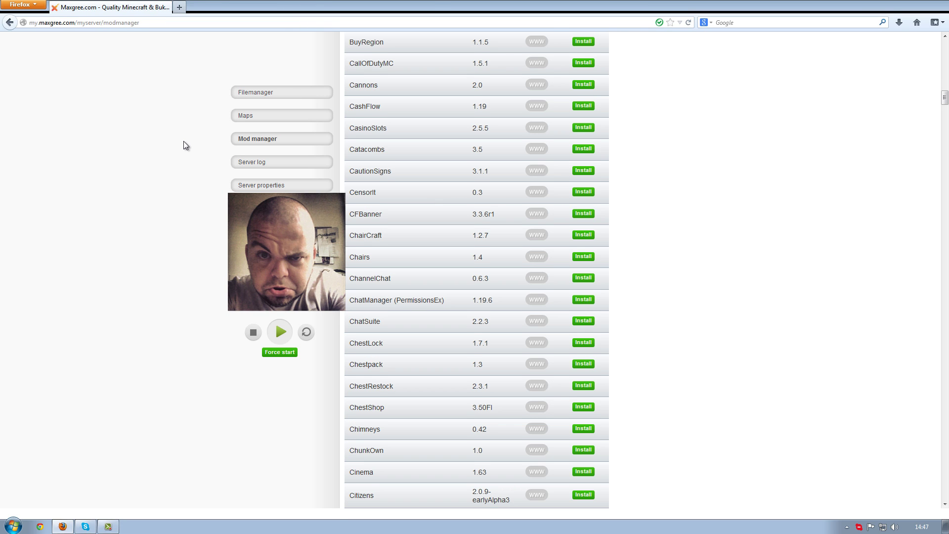
Browse the plugin list from Catacombs down to Demigods and bring up that plugin's Bukkit page in a new tab
scroll(184, 143, down, 2)
scroll(183, 144, down, 5)
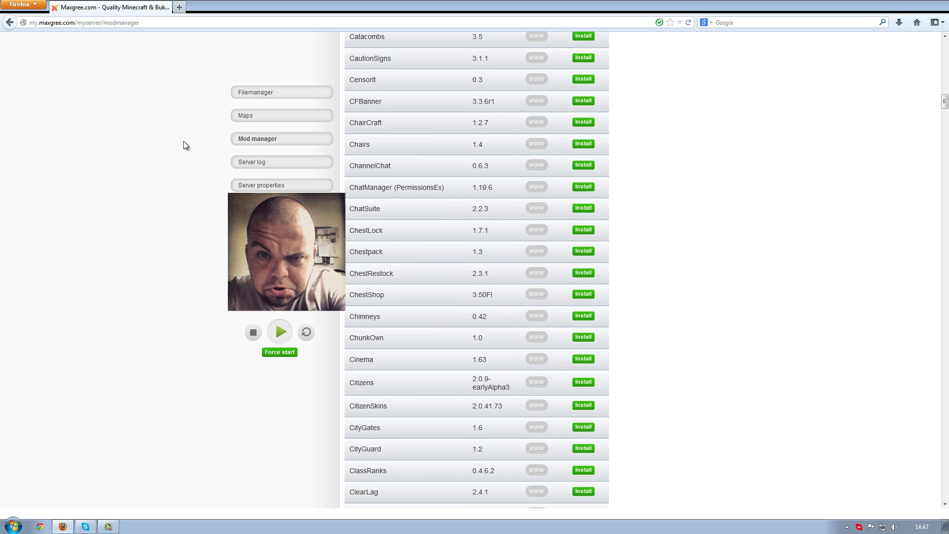
scroll(183, 144, down, 1)
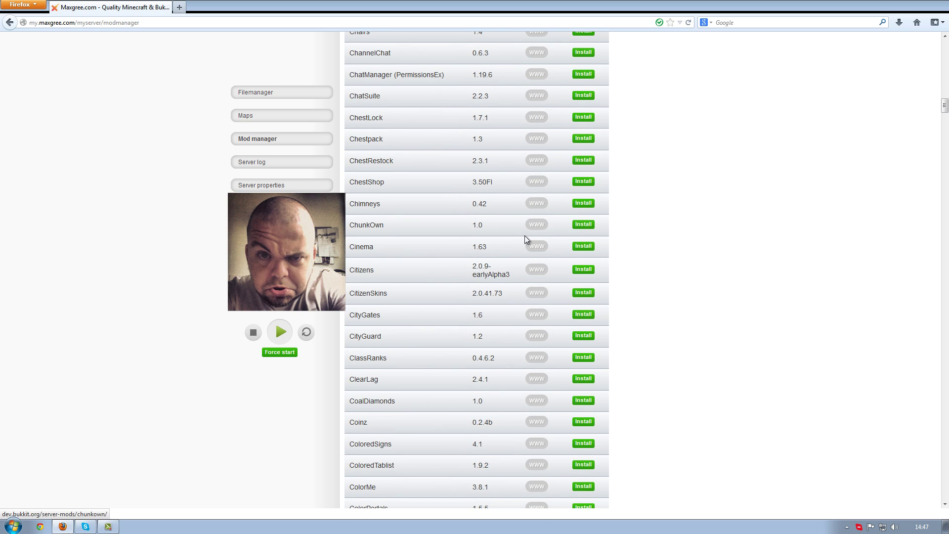
scroll(745, 178, down, 4)
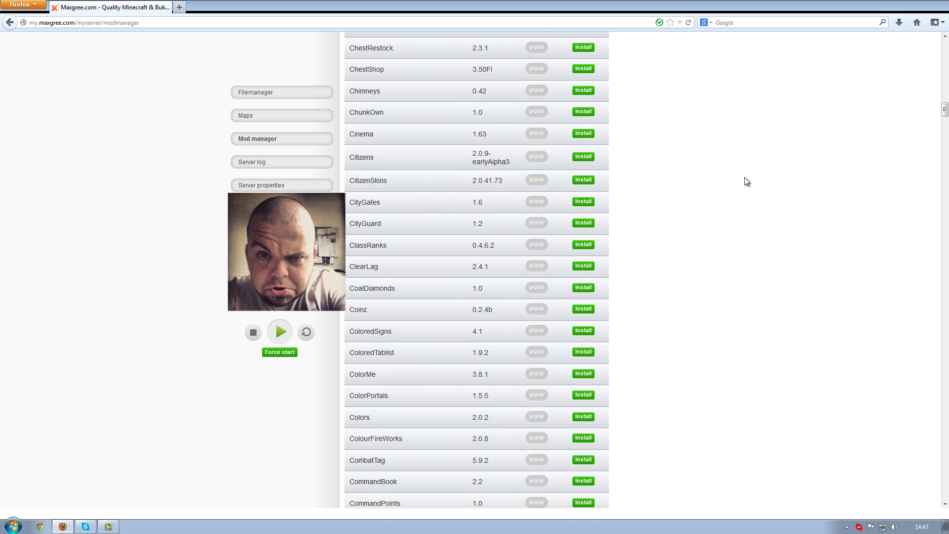
scroll(745, 178, down, 7)
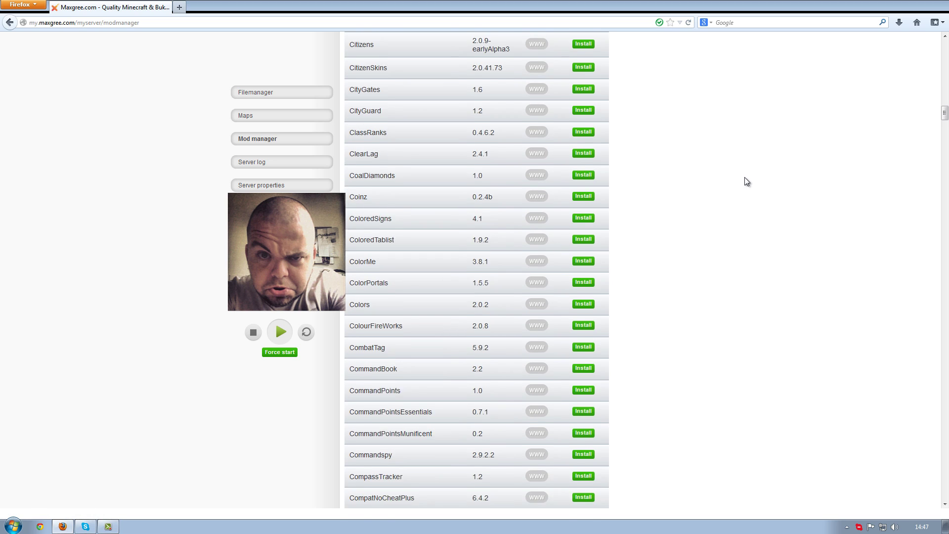
scroll(744, 177, down, 5)
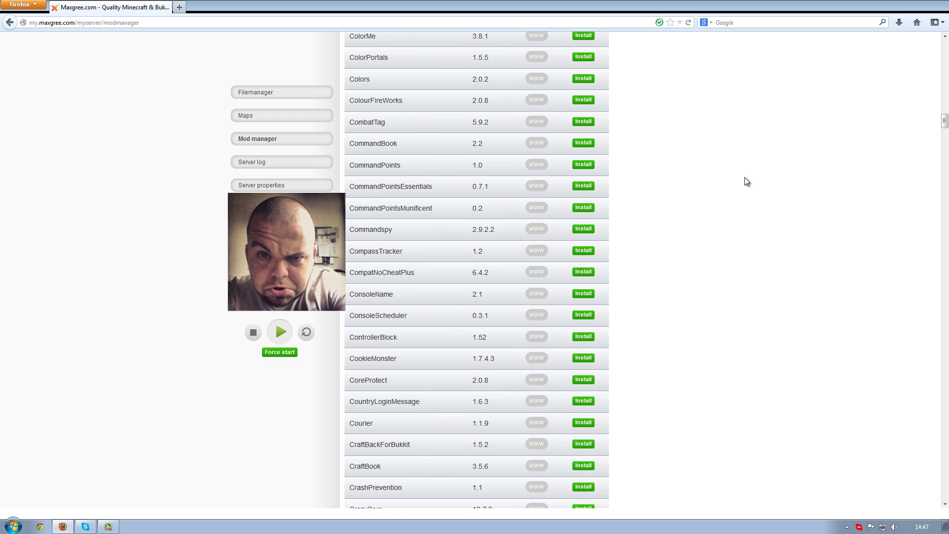
scroll(744, 177, down, 6)
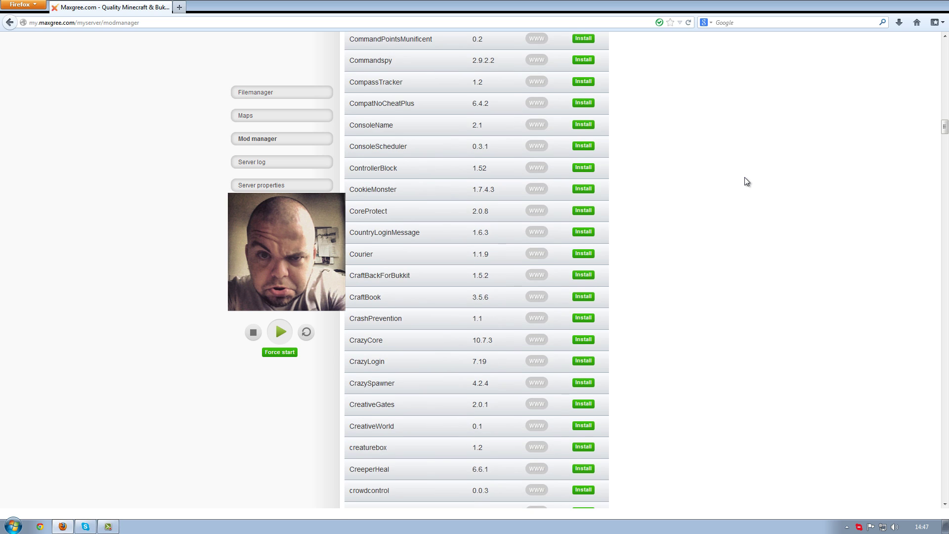
scroll(745, 177, down, 4)
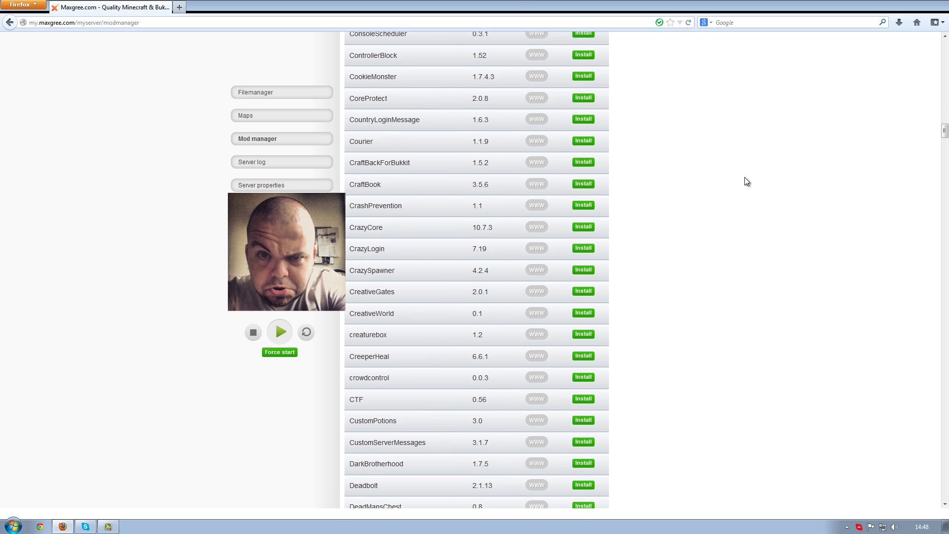
scroll(744, 177, down, 2)
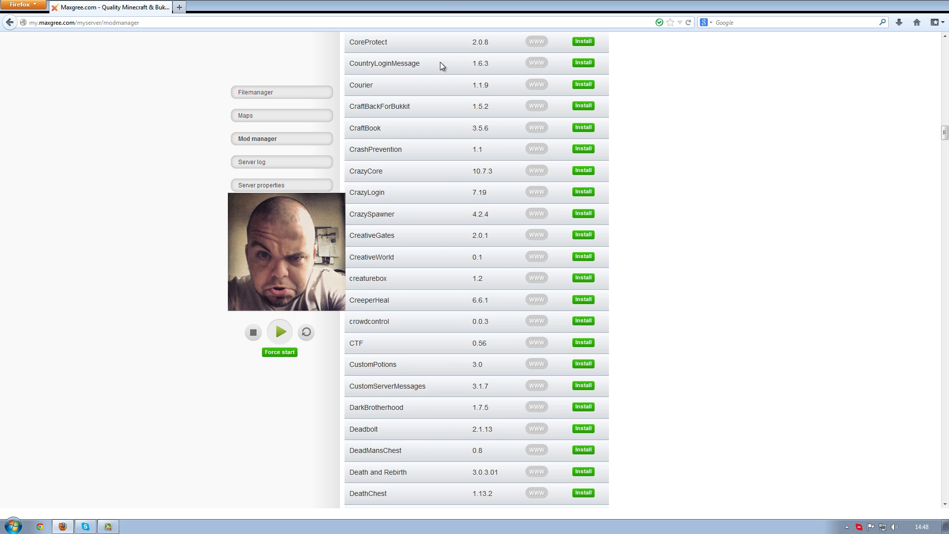
scroll(495, 223, down, 4)
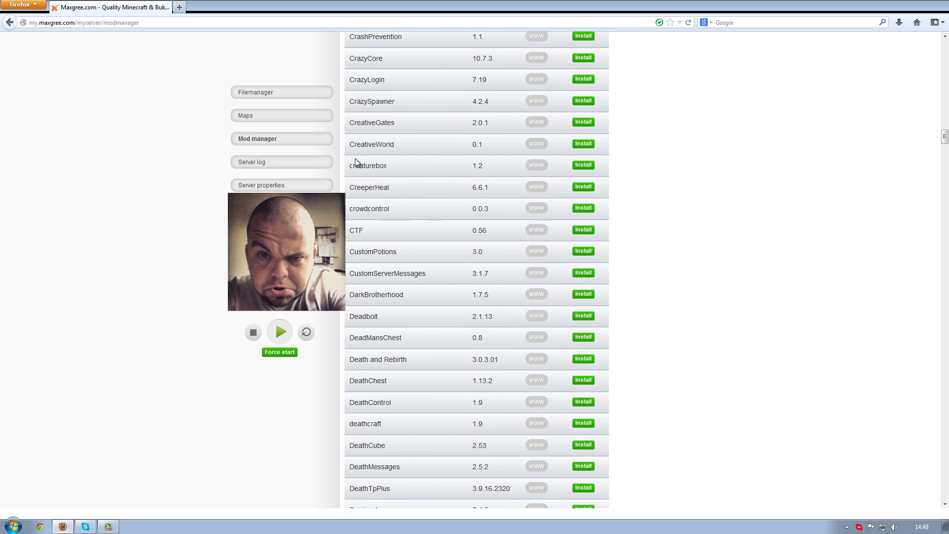
scroll(440, 205, down, 2)
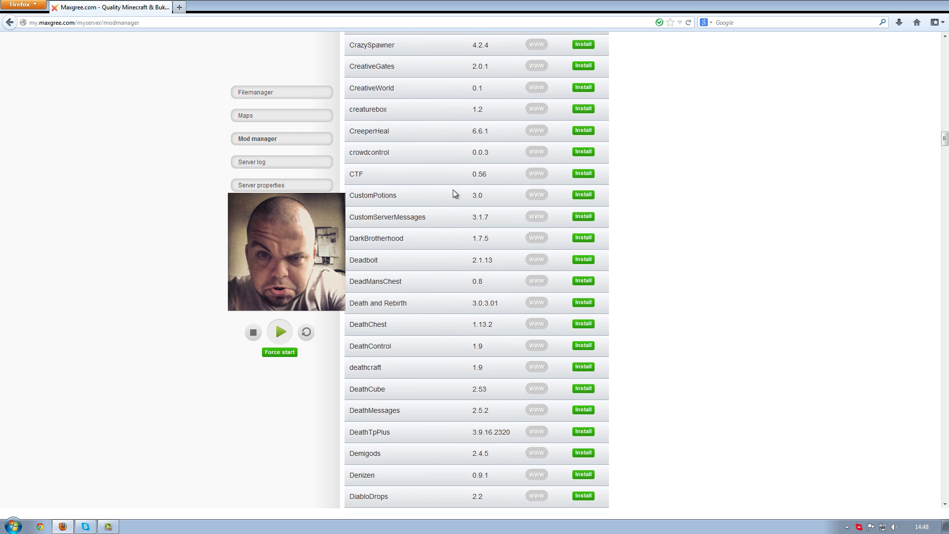
scroll(453, 192, down, 6)
scroll(454, 197, down, 7)
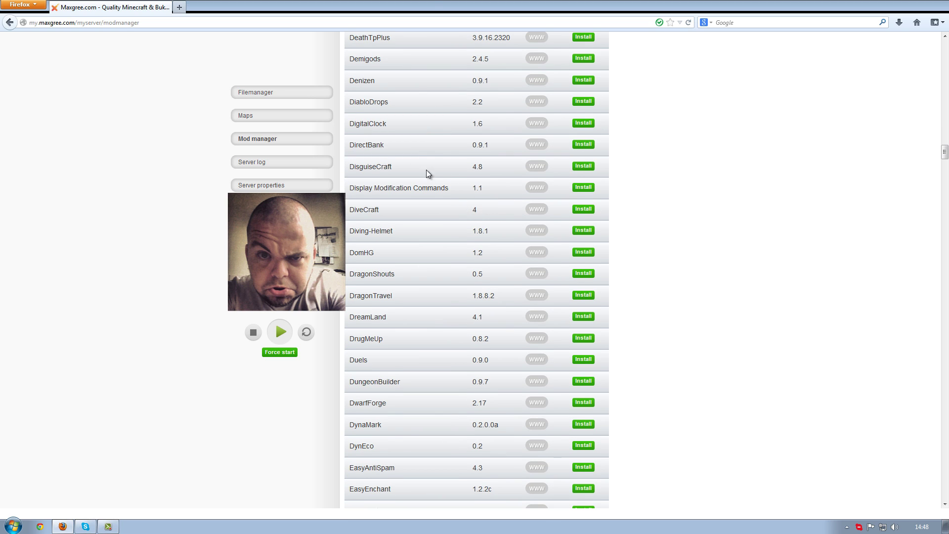
click(545, 64)
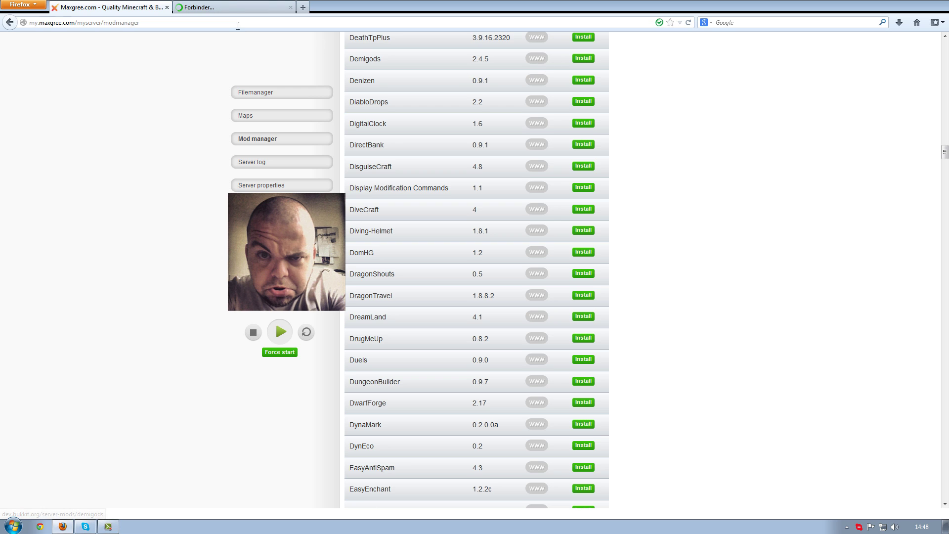
click(231, 9)
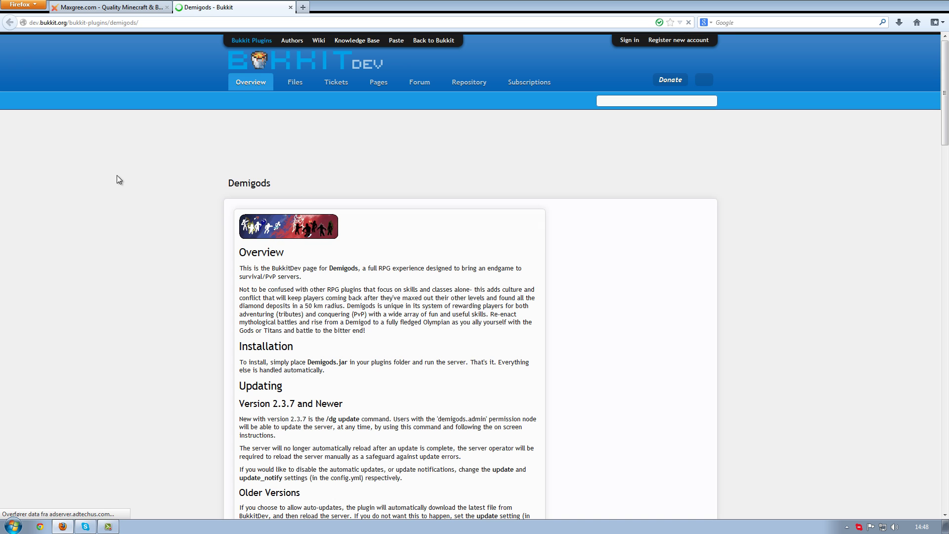
Read through the Demigods overview, update notes and feature list on BukkitDev, and close its tab
scroll(115, 183, down, 3)
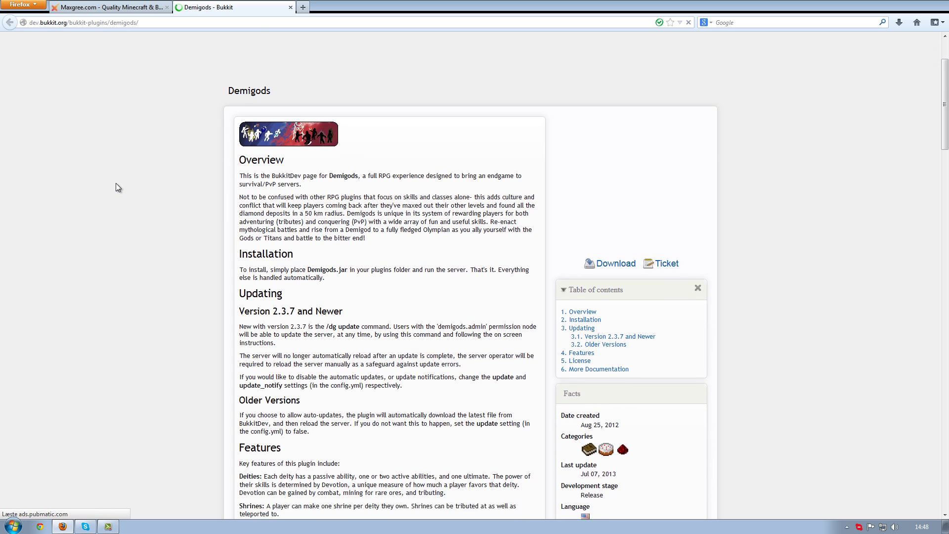
scroll(116, 184, down, 1)
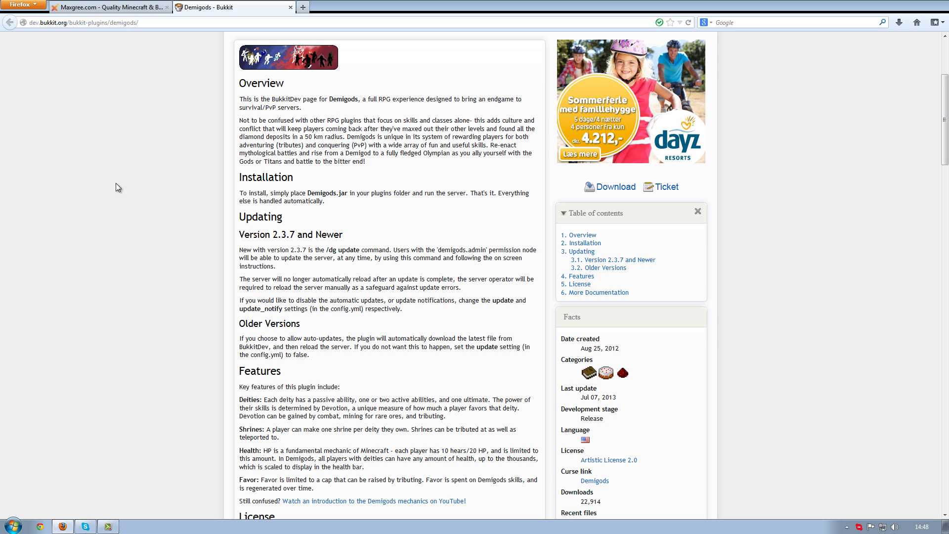
scroll(115, 183, down, 2)
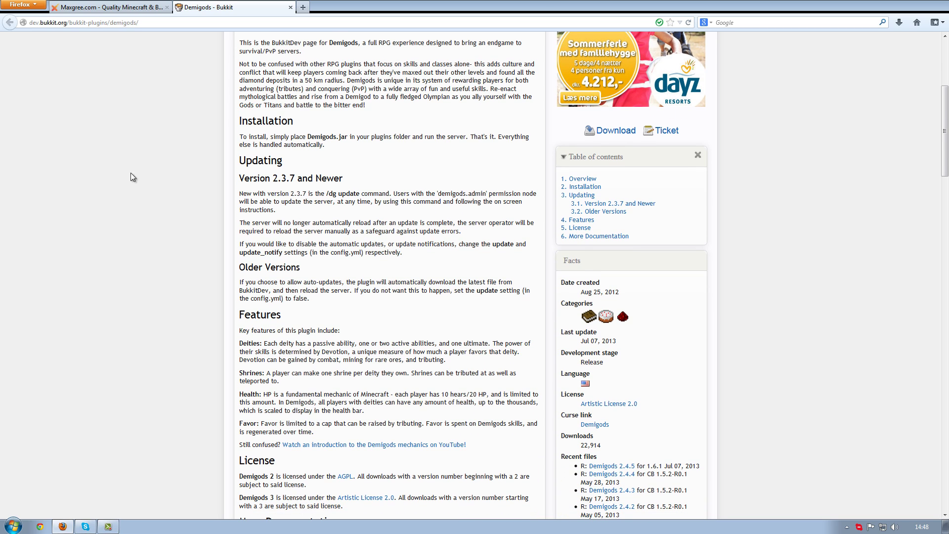
click(290, 7)
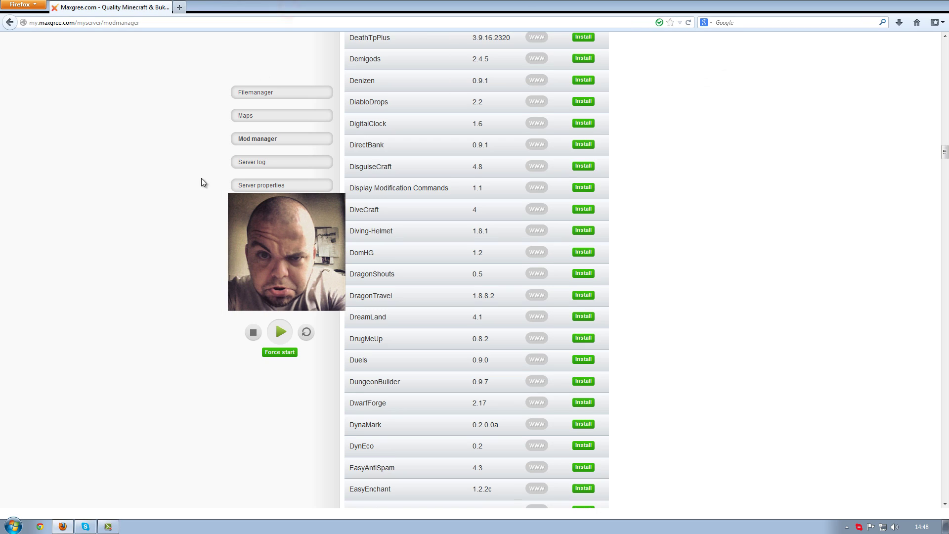
Continue down the plugin list to DreamLand and open that plugin's Bukkit page in a new tab
scroll(180, 198, down, 6)
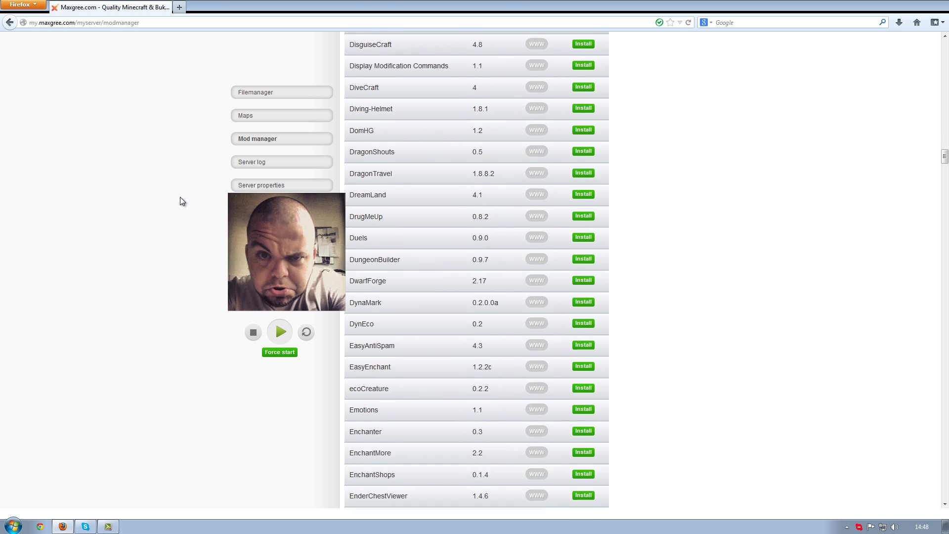
scroll(180, 197, down, 2)
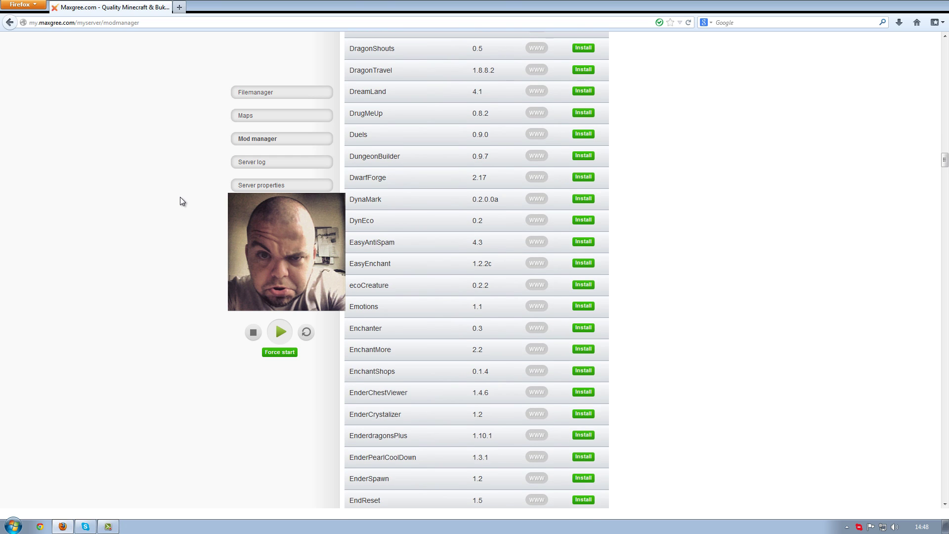
click(537, 91)
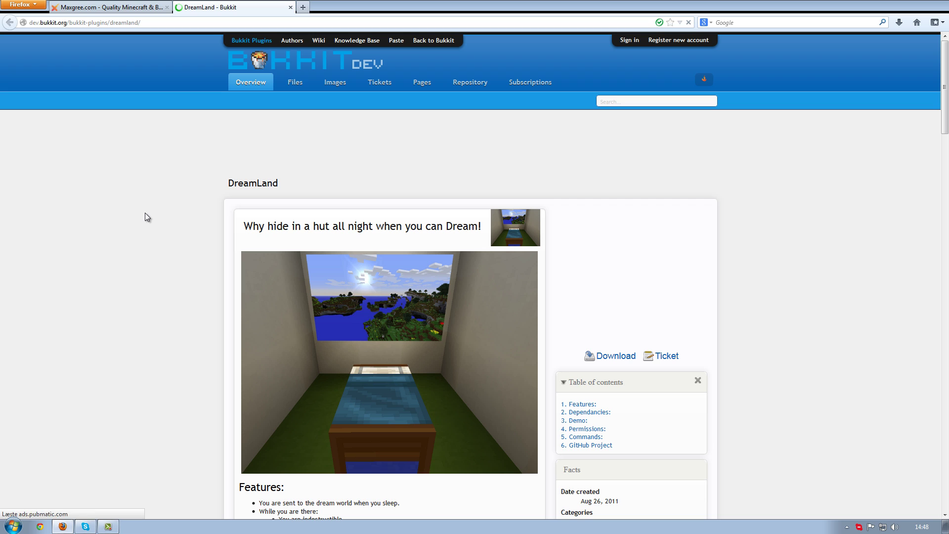
Read through DreamLand's features, dependencies, demo, permissions and commands on BukkitDev, and close its tab
scroll(144, 212, down, 2)
scroll(145, 213, down, 6)
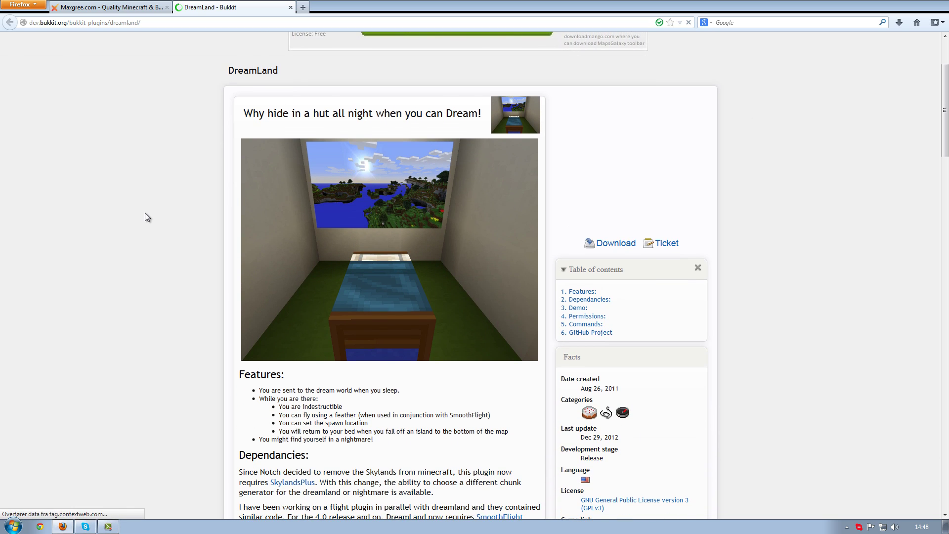
scroll(144, 212, down, 2)
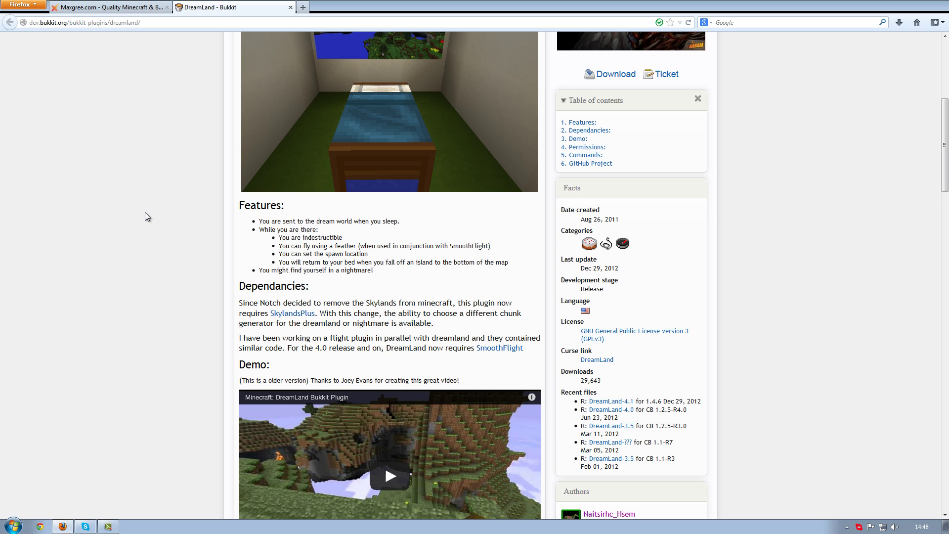
scroll(145, 212, down, 4)
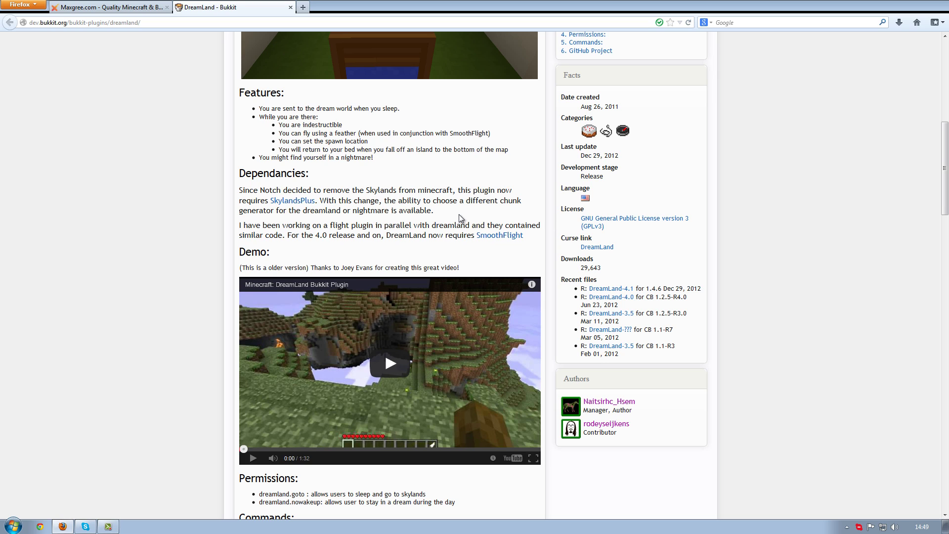
scroll(190, 198, down, 3)
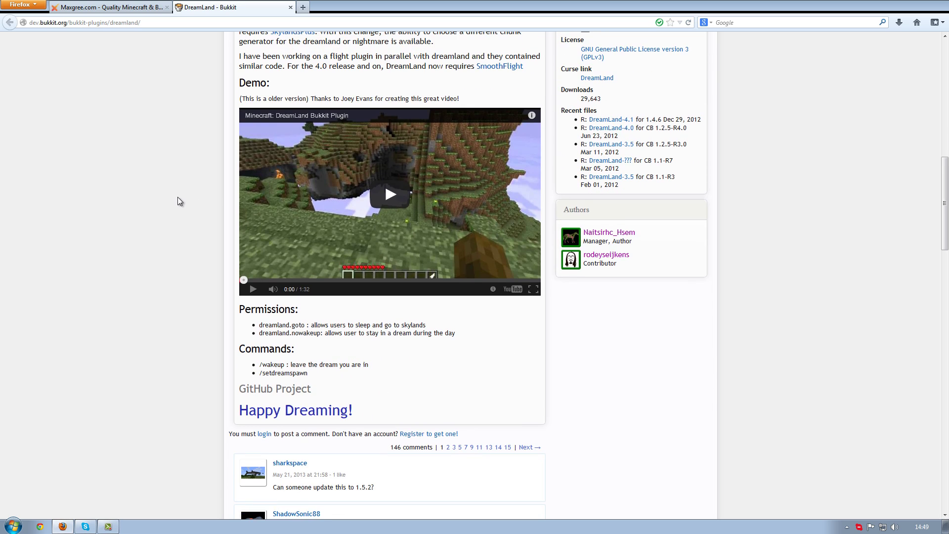
scroll(179, 200, up, 5)
scroll(178, 199, up, 4)
right_click(178, 200)
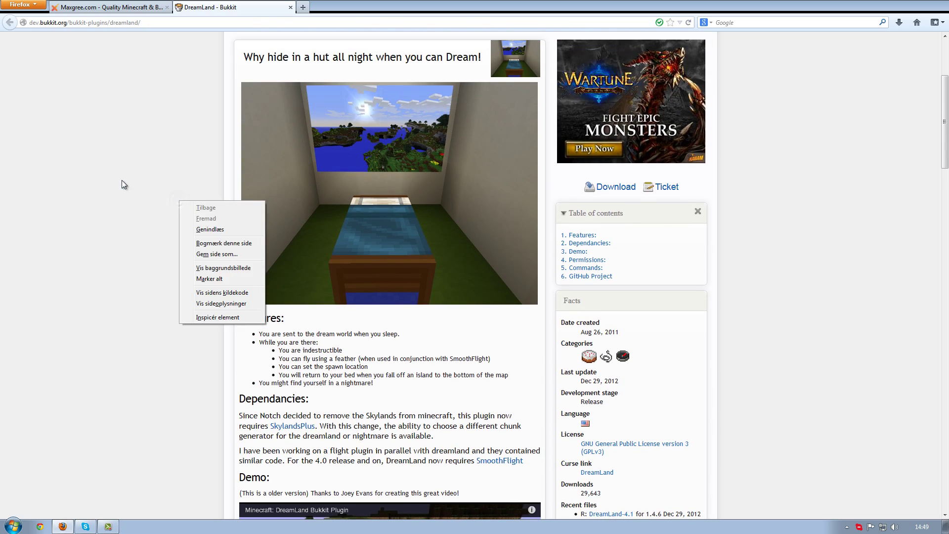
click(122, 180)
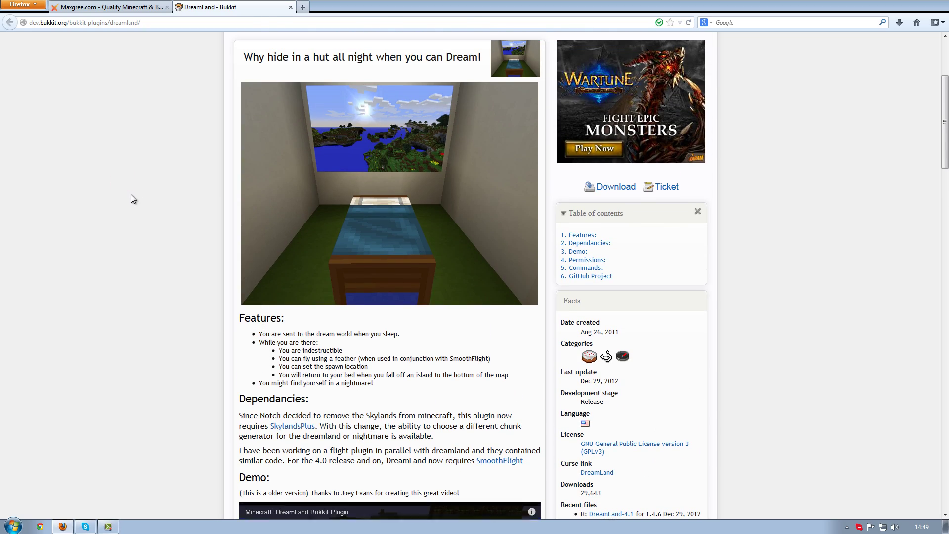
scroll(131, 194, up, 4)
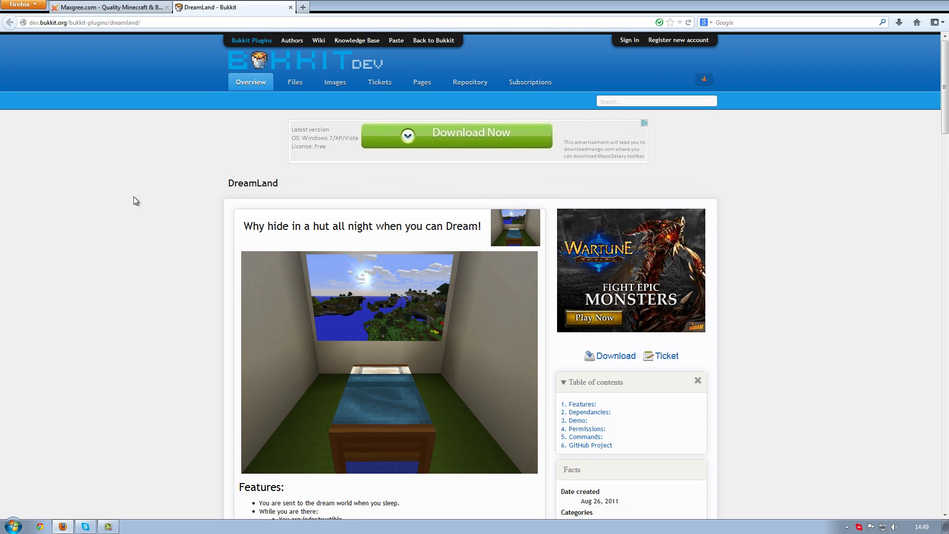
click(290, 8)
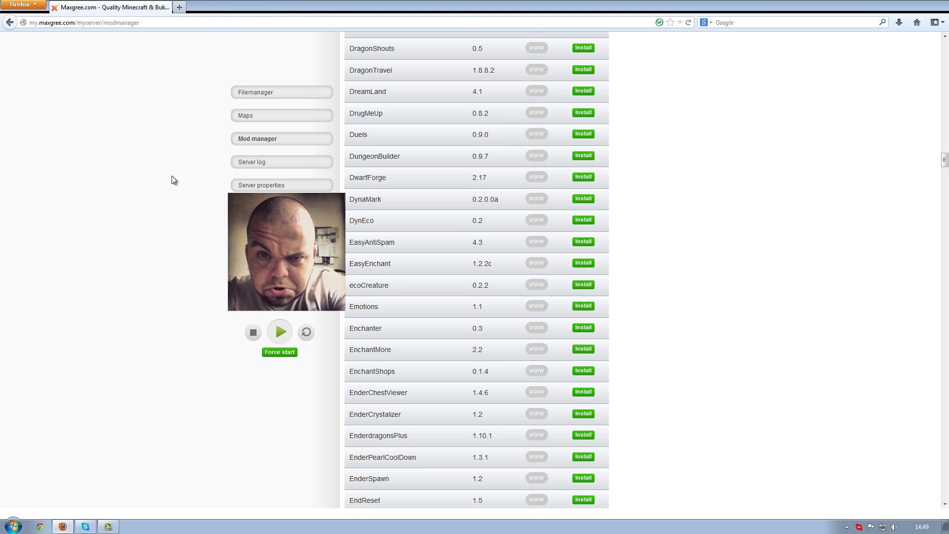
Browse the plugin list past the Essentials entries and bring up the EpicGlass Bukkit page in a new tab
scroll(171, 176, down, 2)
scroll(171, 176, down, 2)
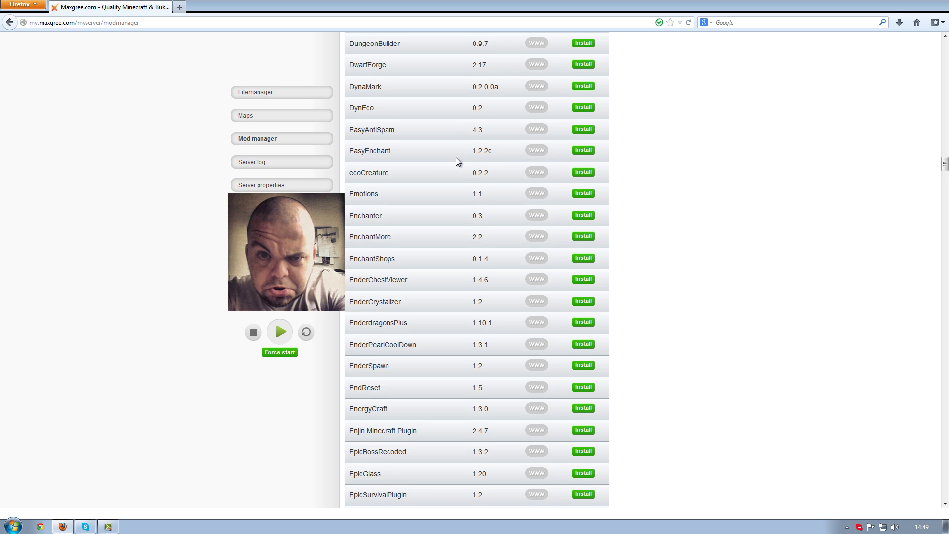
scroll(456, 157, down, 2)
scroll(456, 157, down, 4)
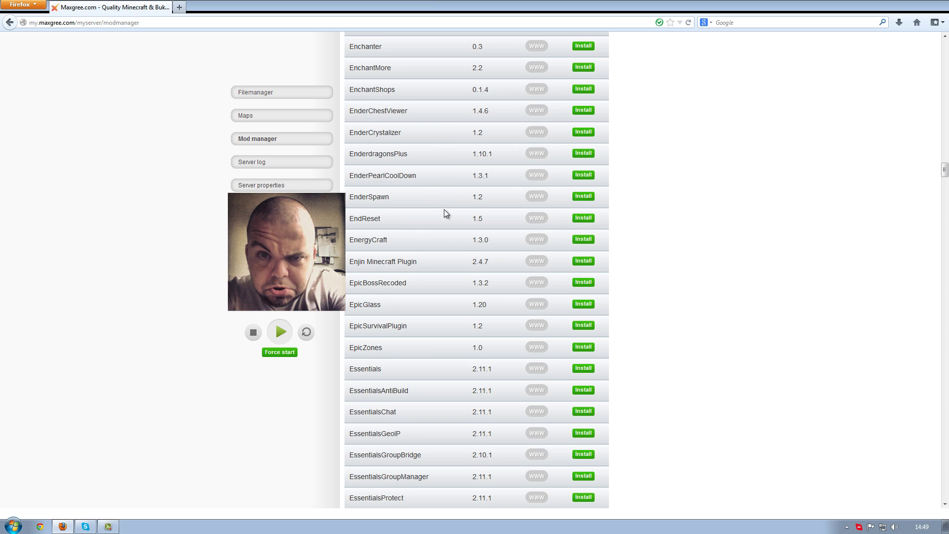
scroll(445, 215, down, 8)
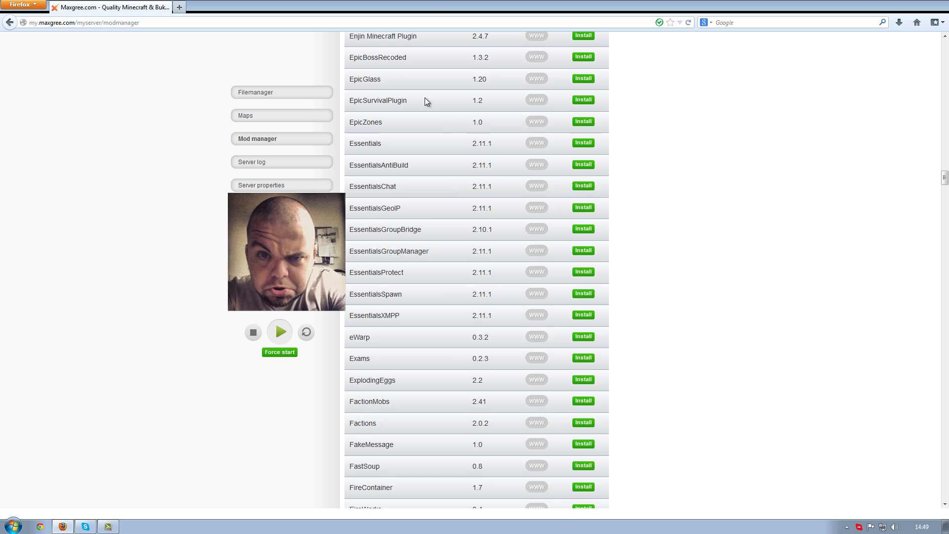
click(536, 79)
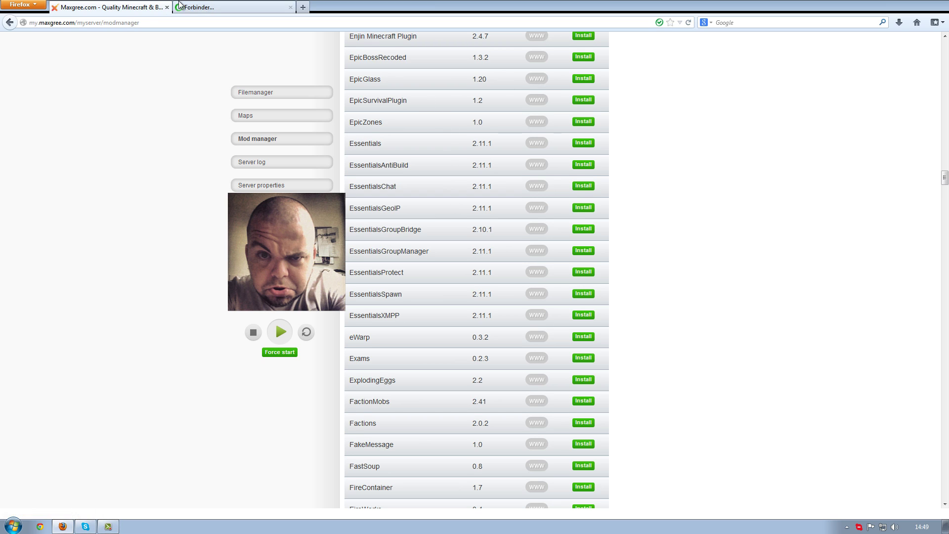
click(225, 7)
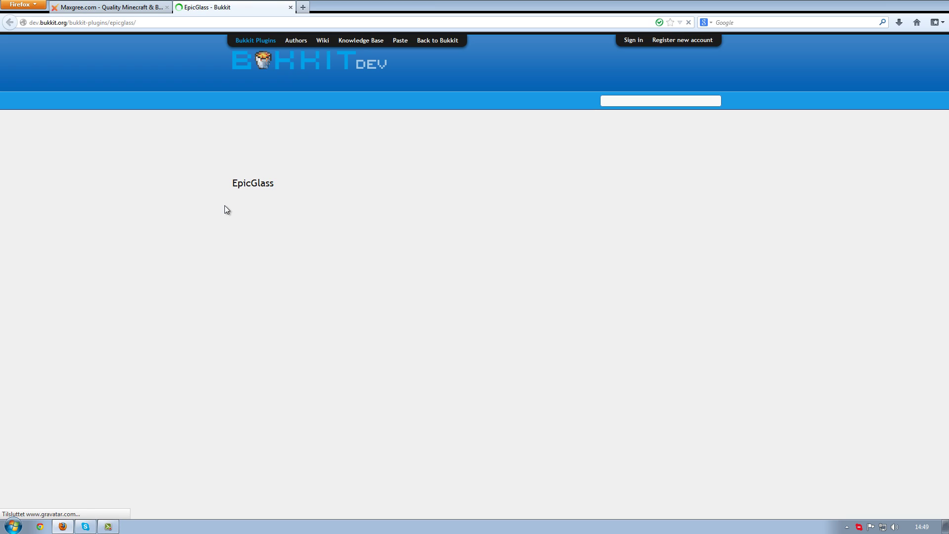
Read through EpicGlass's description, news, features, videos and usage on BukkitDev, and close its tab
scroll(200, 226, down, 6)
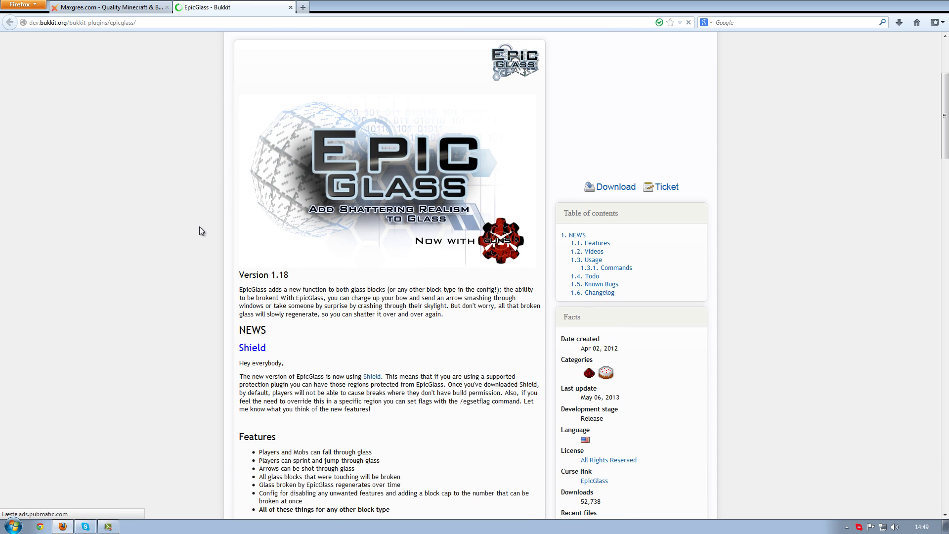
scroll(200, 226, down, 6)
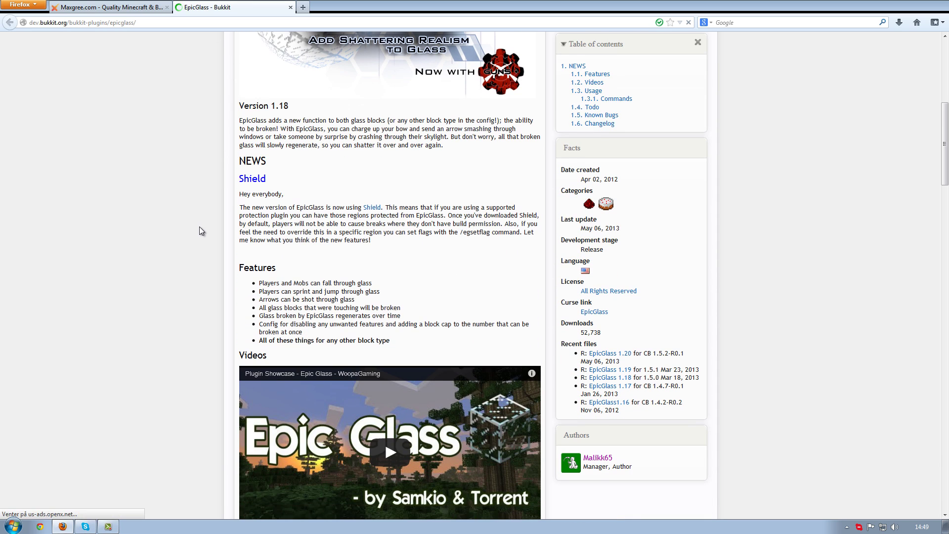
scroll(199, 227, down, 12)
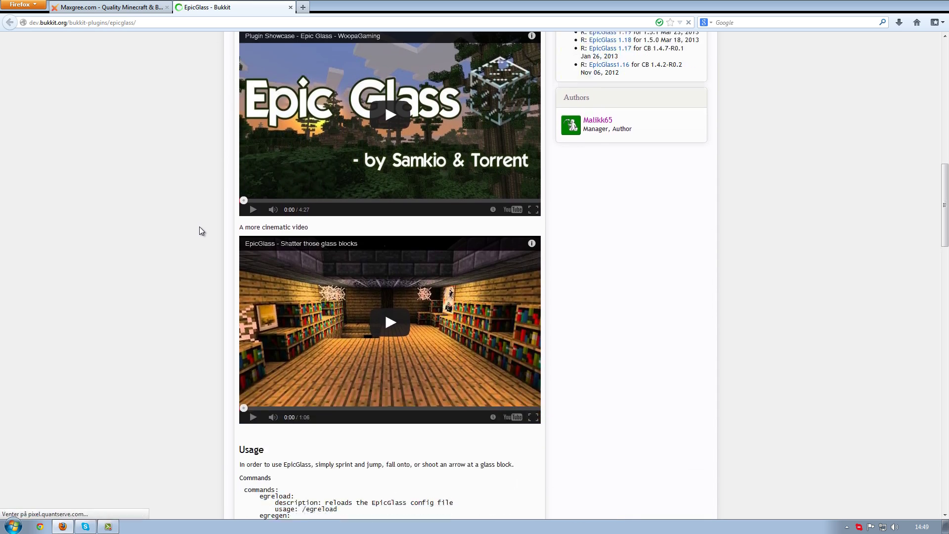
scroll(199, 226, down, 8)
scroll(200, 226, up, 20)
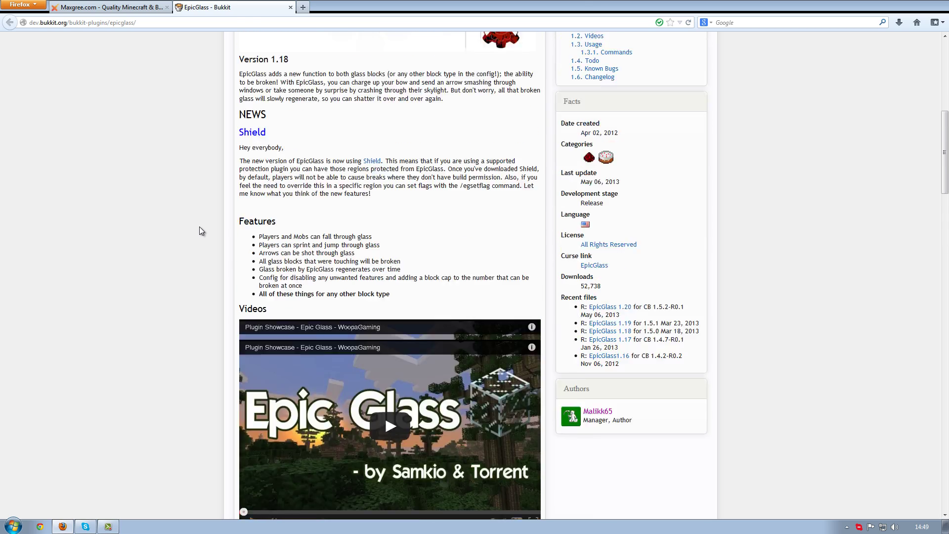
click(290, 7)
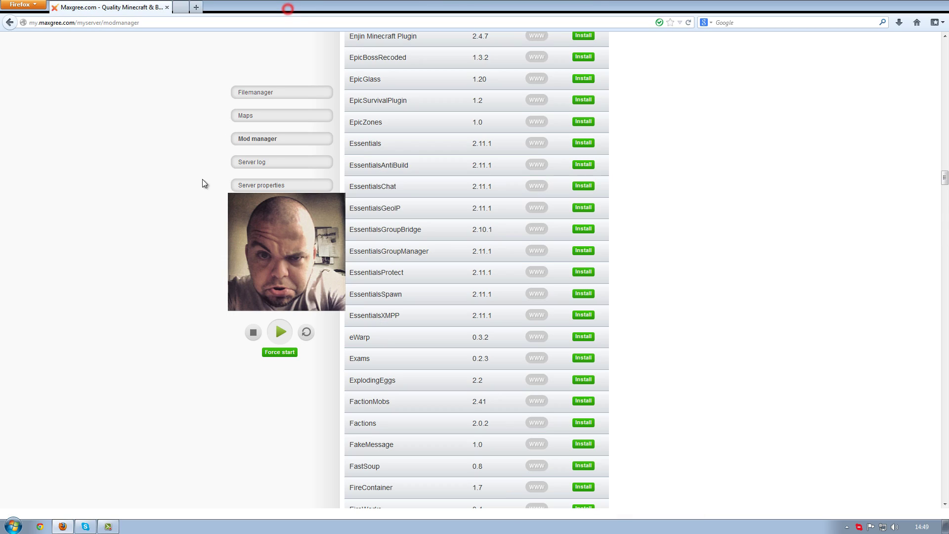
Browse the plugin list from the Essentials entries past Factions to the plugins starting with G
middle_click(164, 119)
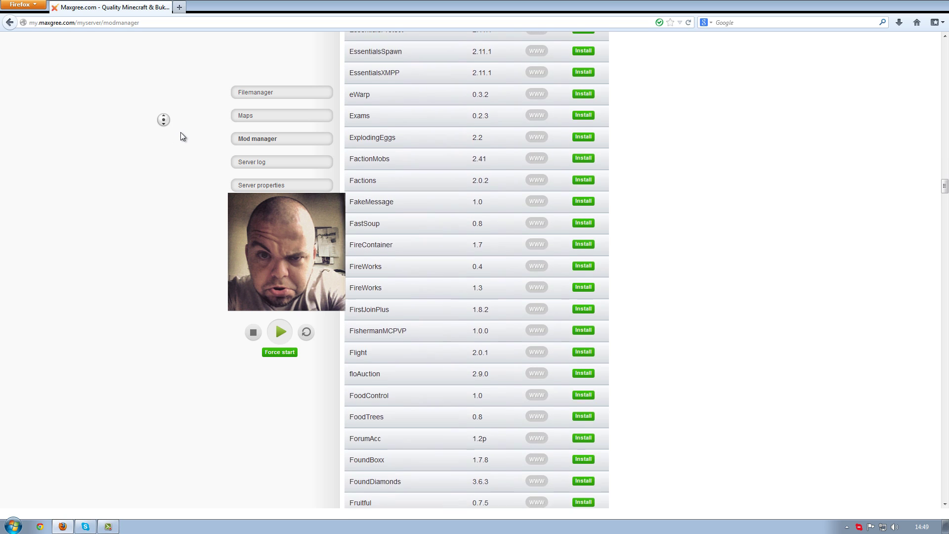
click(179, 132)
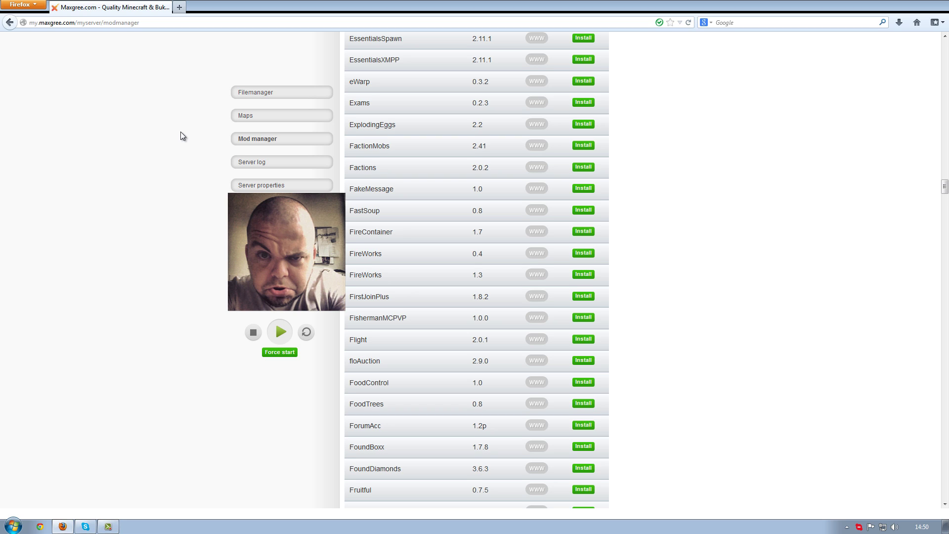
scroll(180, 131, down, 2)
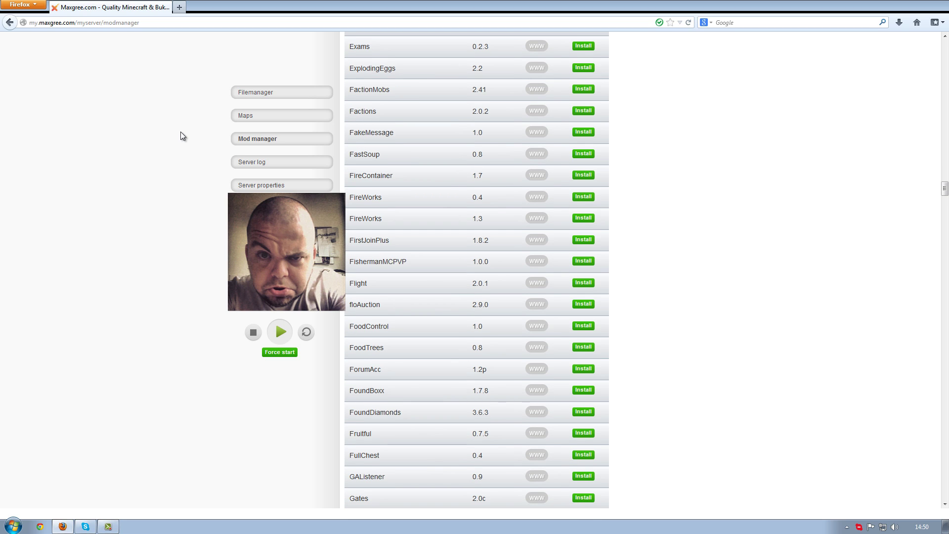
drag(353, 112, 386, 117)
click(383, 108)
scroll(402, 112, down, 4)
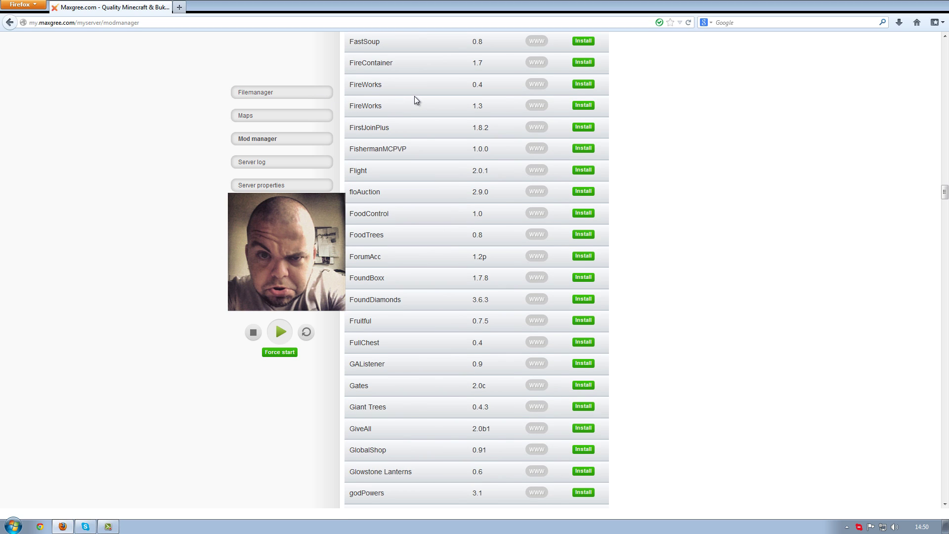
scroll(411, 114, down, 3)
scroll(414, 119, down, 4)
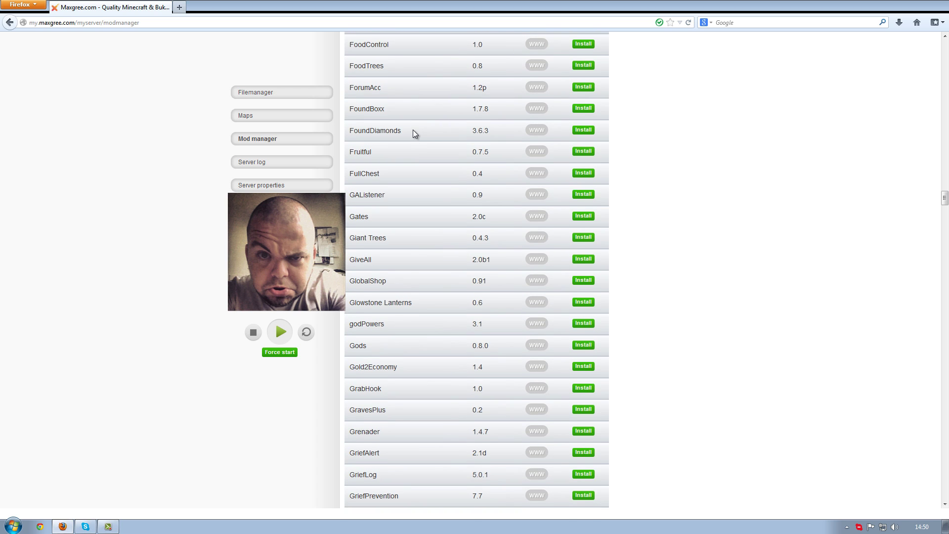
Look through the plugins starting with G, H and I, including the grief protection, Herobrine and Hunger Games entries
scroll(413, 132, down, 8)
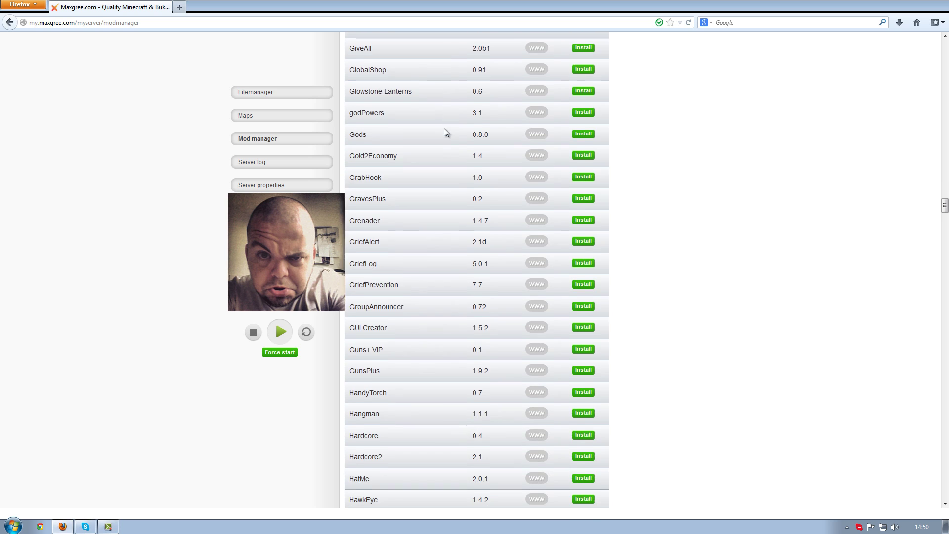
scroll(444, 129, down, 5)
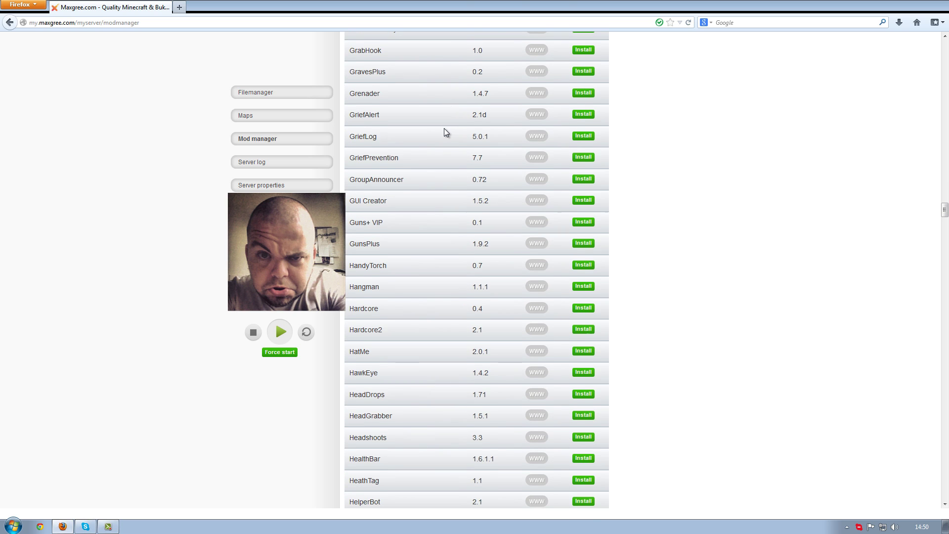
scroll(444, 129, down, 5)
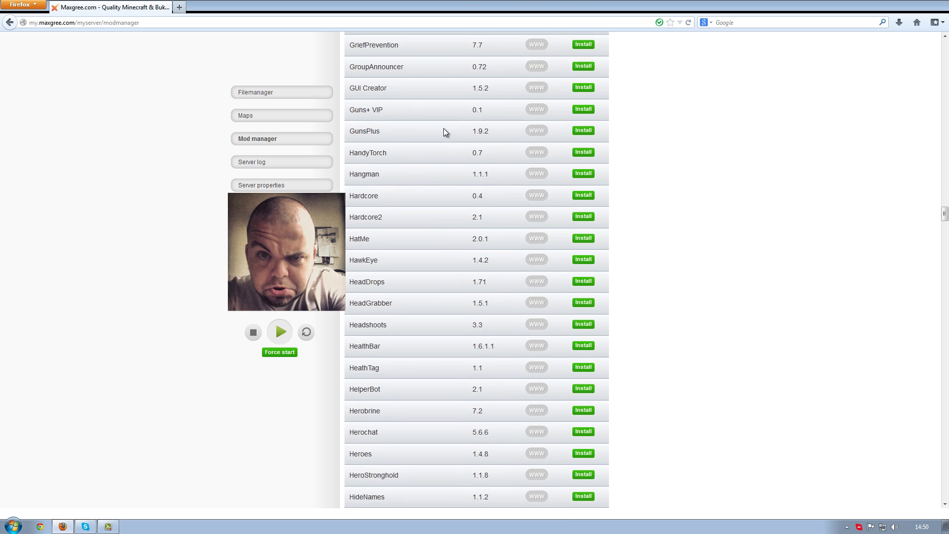
scroll(444, 132, down, 5)
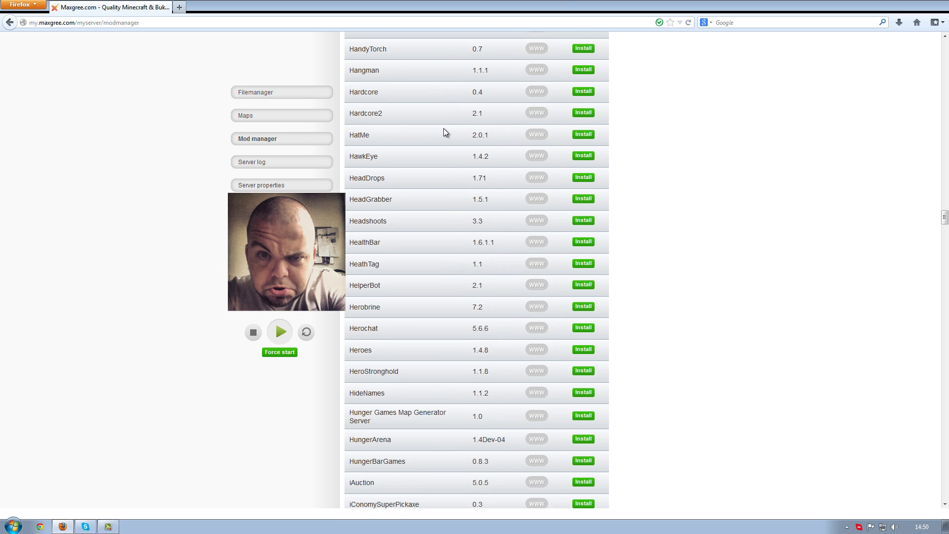
scroll(443, 130, down, 5)
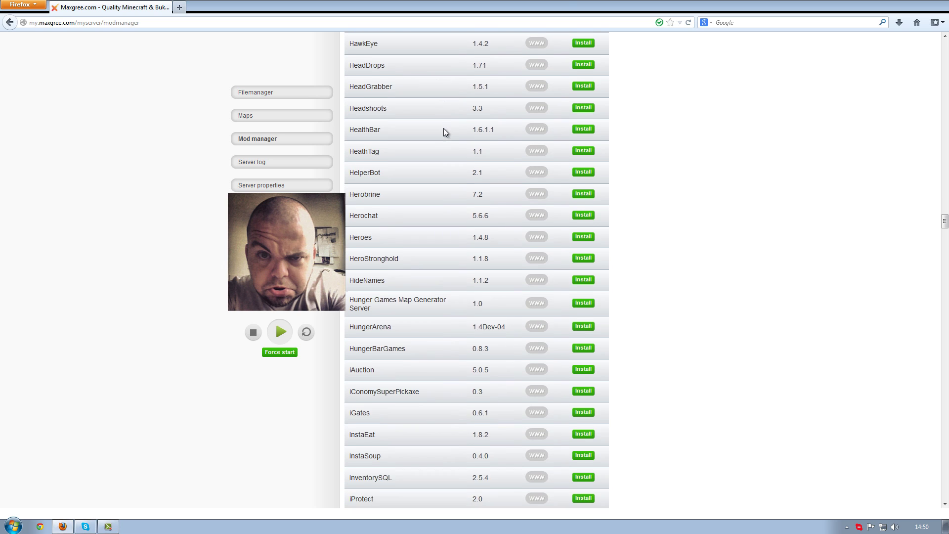
scroll(443, 130, down, 5)
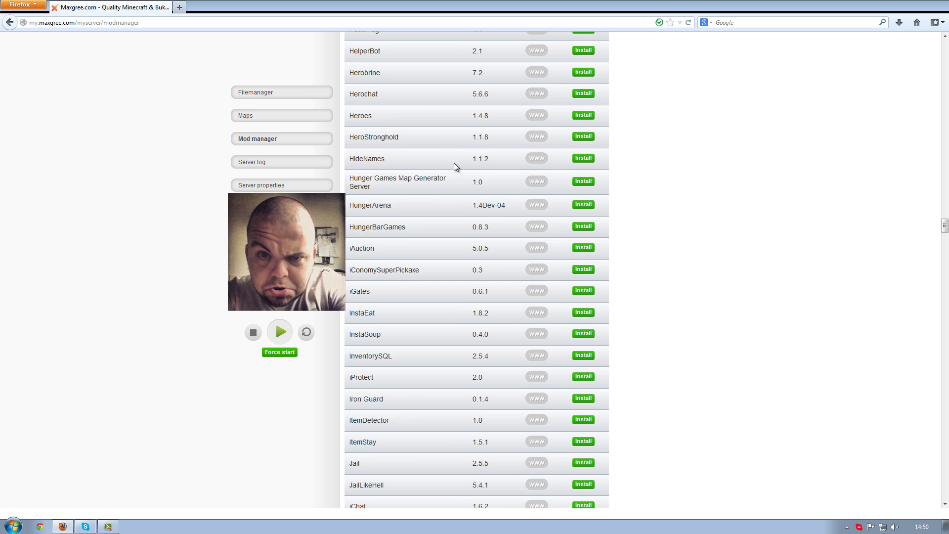
scroll(455, 165, down, 5)
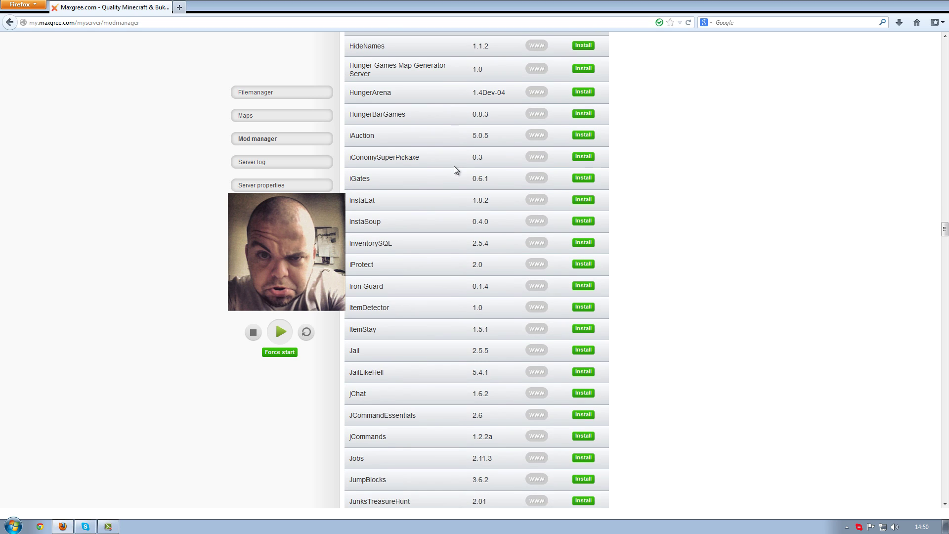
scroll(457, 149, down, 3)
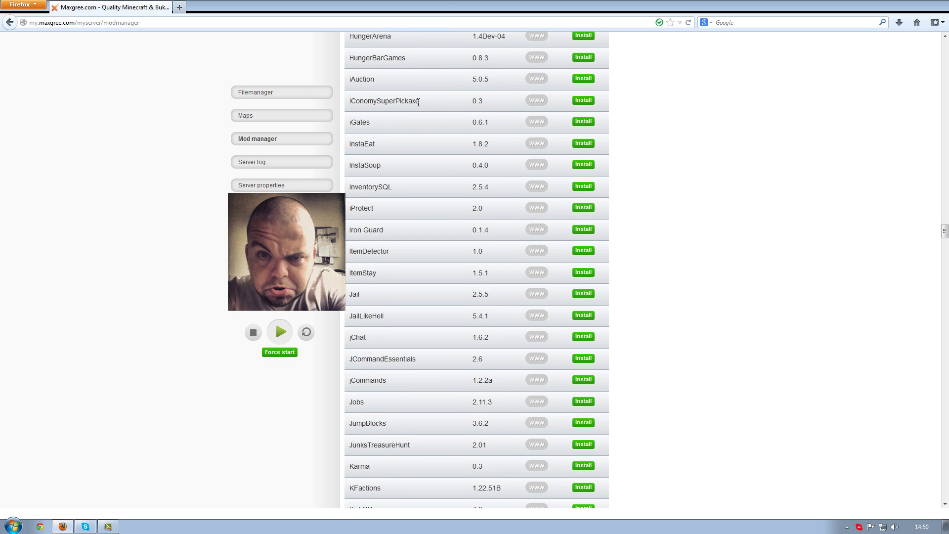
scroll(441, 165, down, 5)
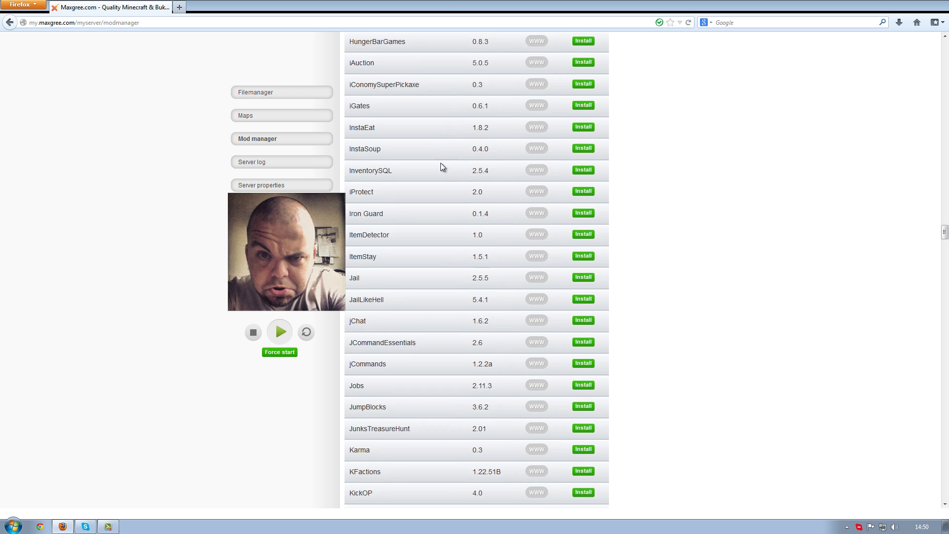
Continue down the plugin list to mcMMO and install it on the server
scroll(440, 163, down, 3)
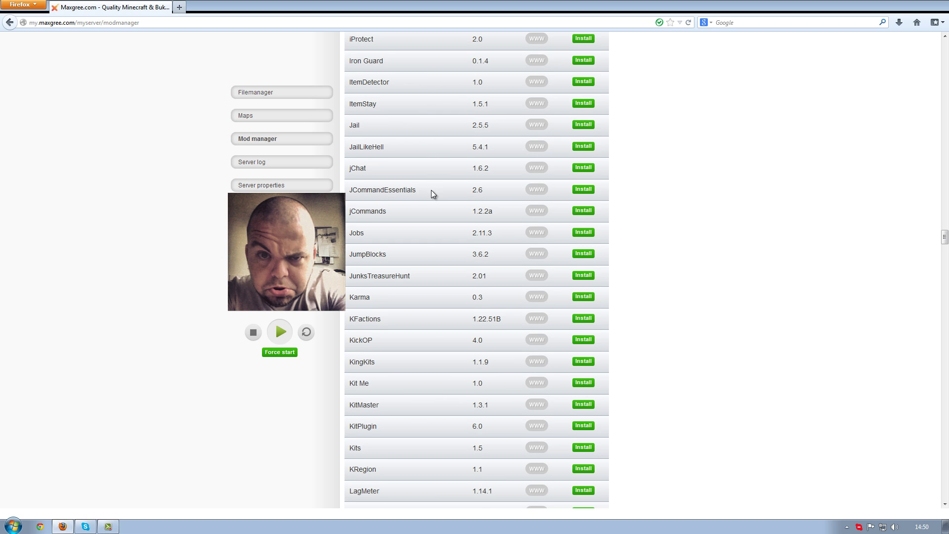
scroll(431, 194, down, 8)
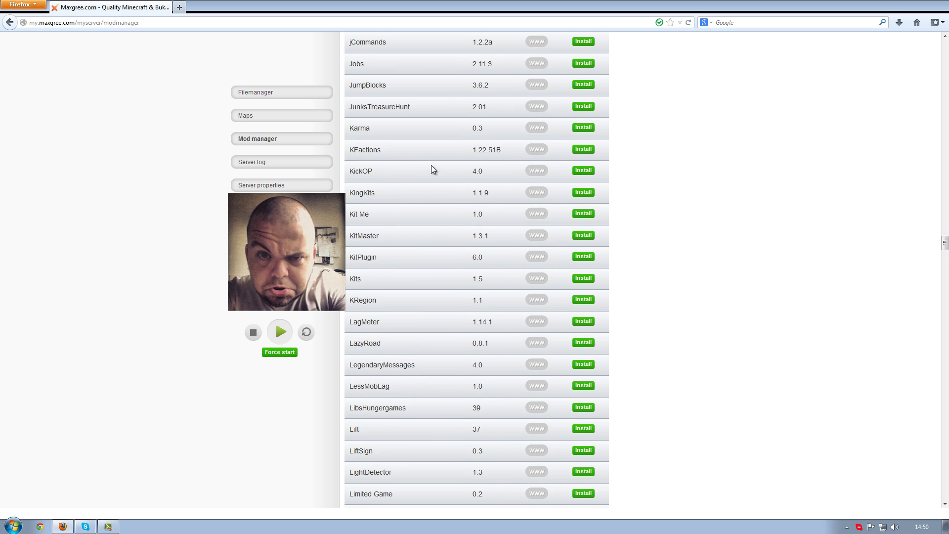
scroll(431, 165, down, 9)
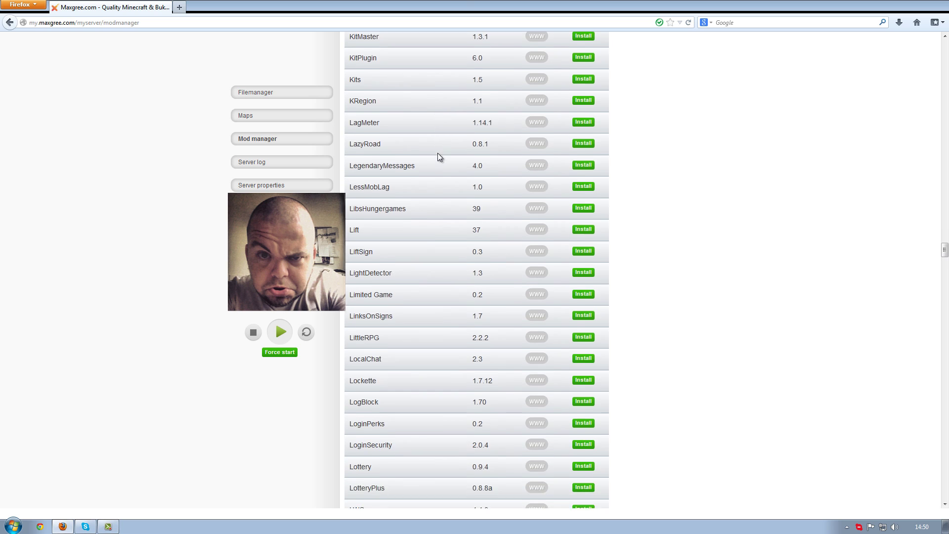
scroll(437, 153, down, 7)
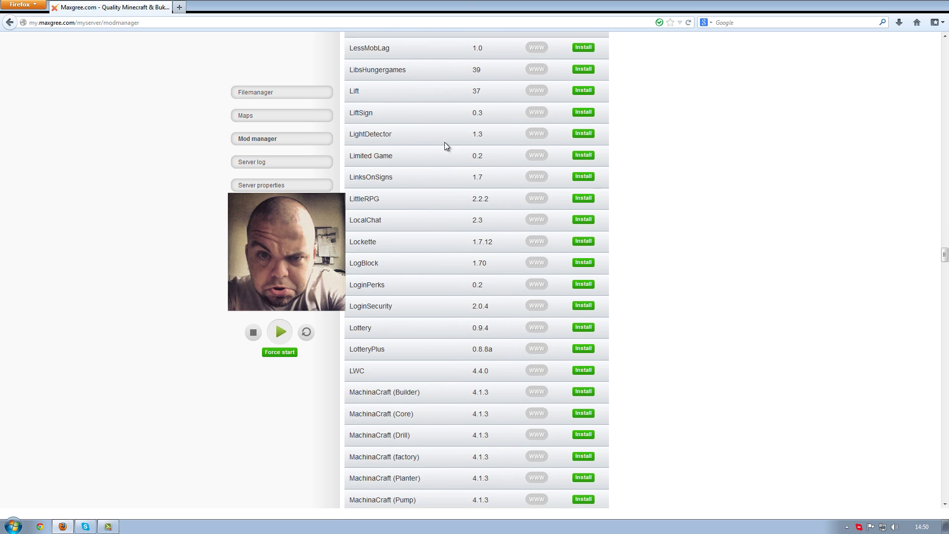
scroll(434, 113, down, 5)
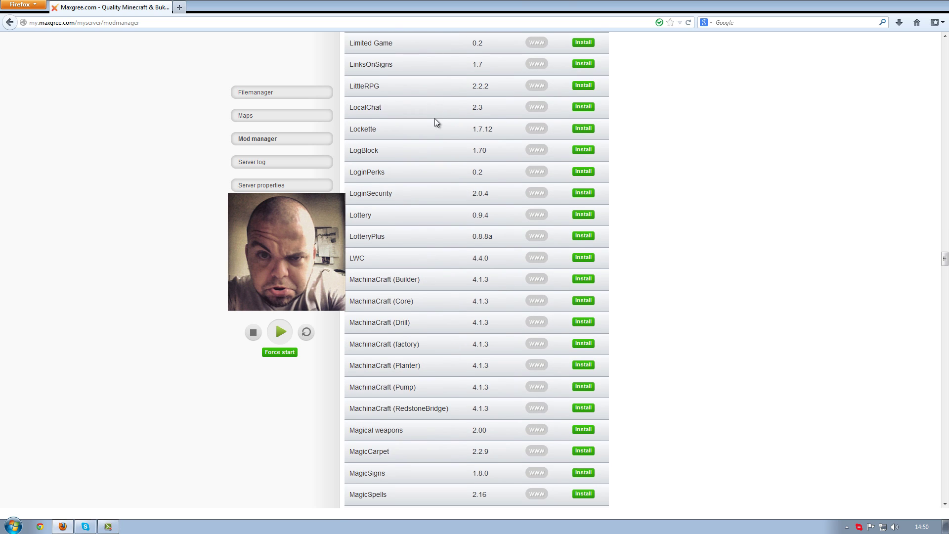
scroll(437, 148, down, 8)
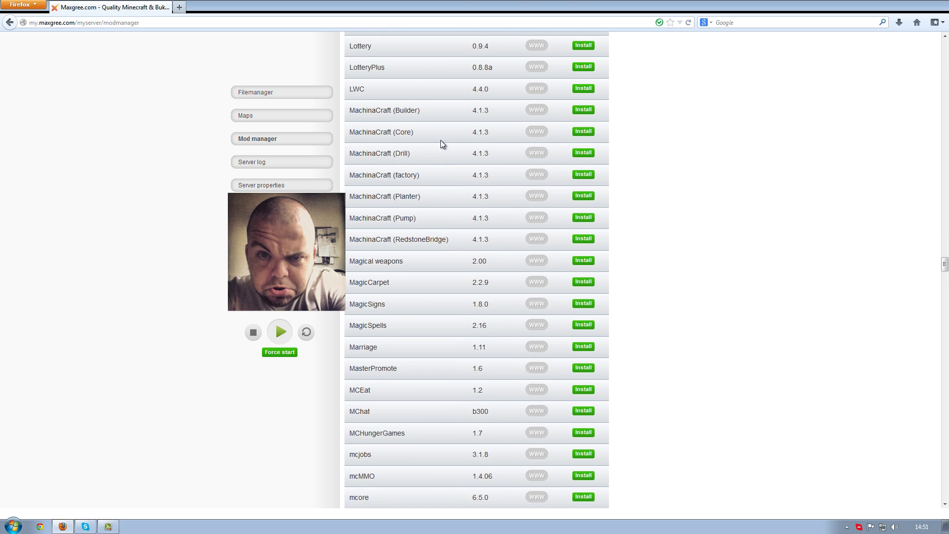
scroll(441, 140, down, 5)
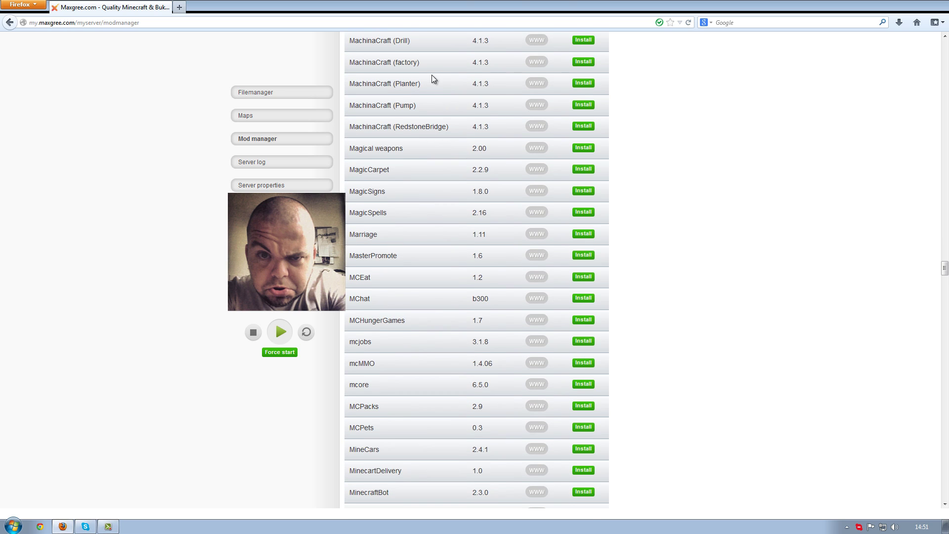
scroll(431, 79, down, 8)
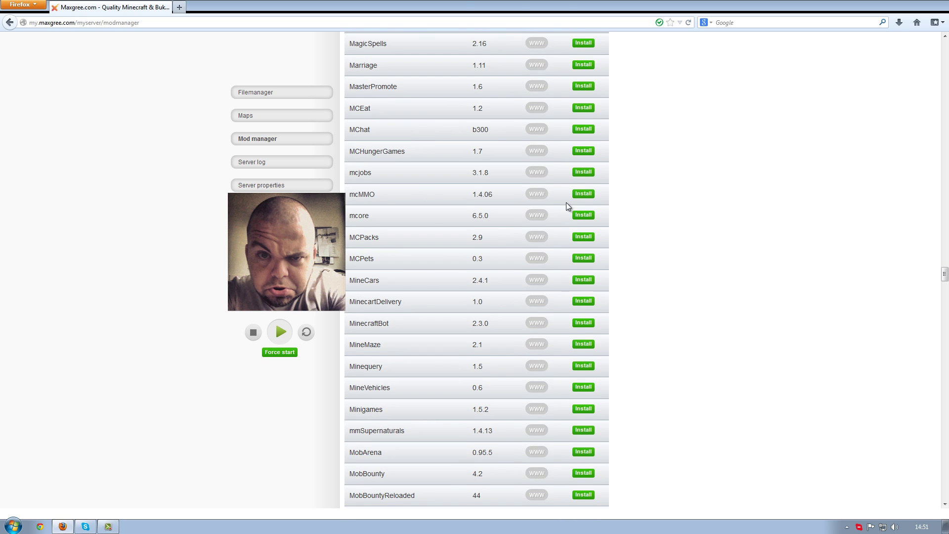
click(585, 194)
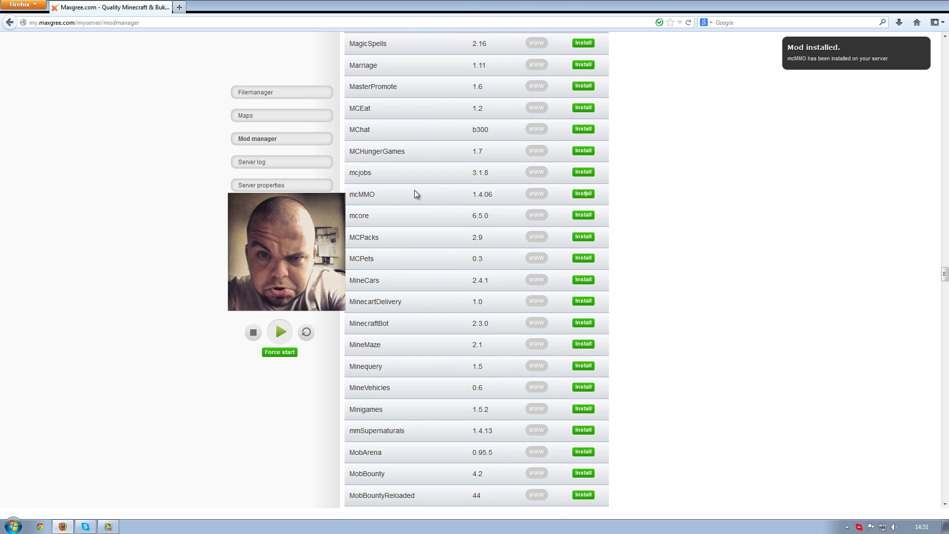
Find MobArena further down the plugin list and install it on the server
scroll(414, 195, down, 5)
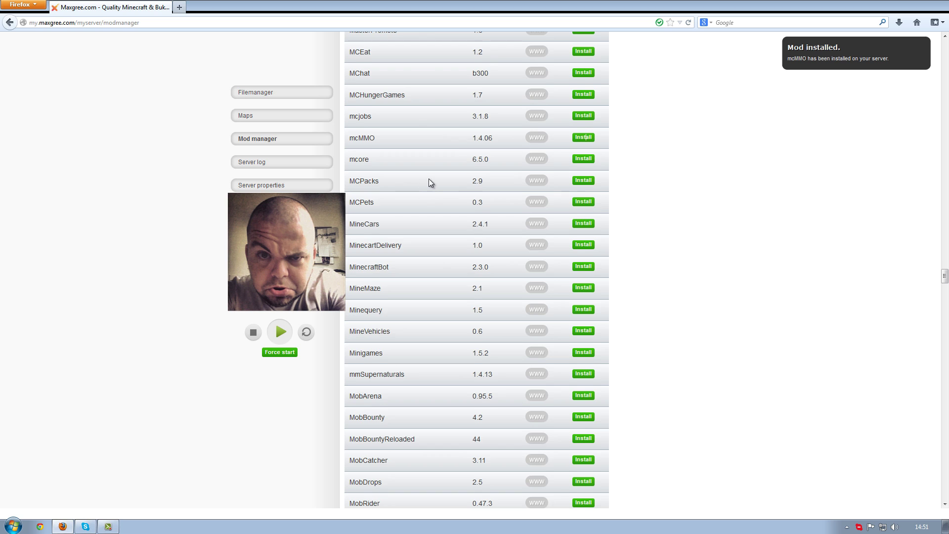
scroll(431, 176, down, 2)
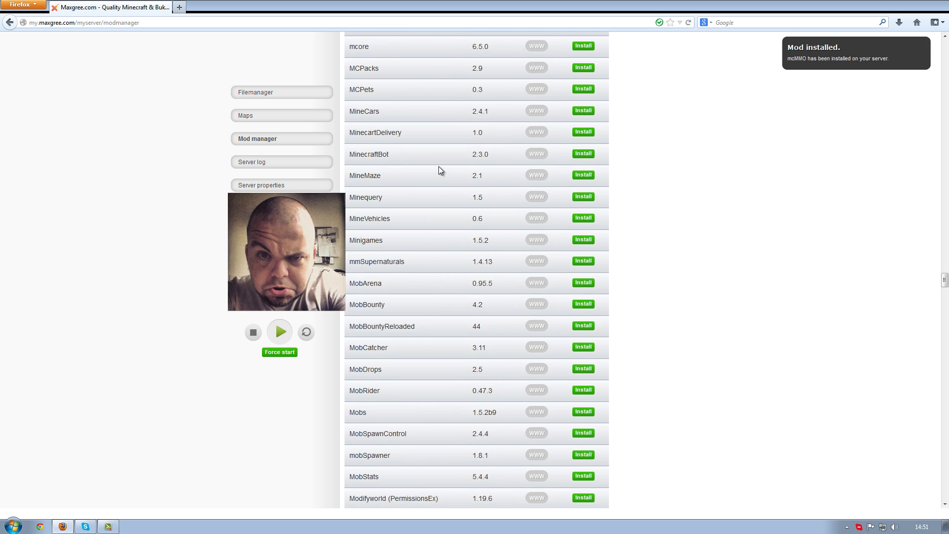
scroll(440, 170, down, 5)
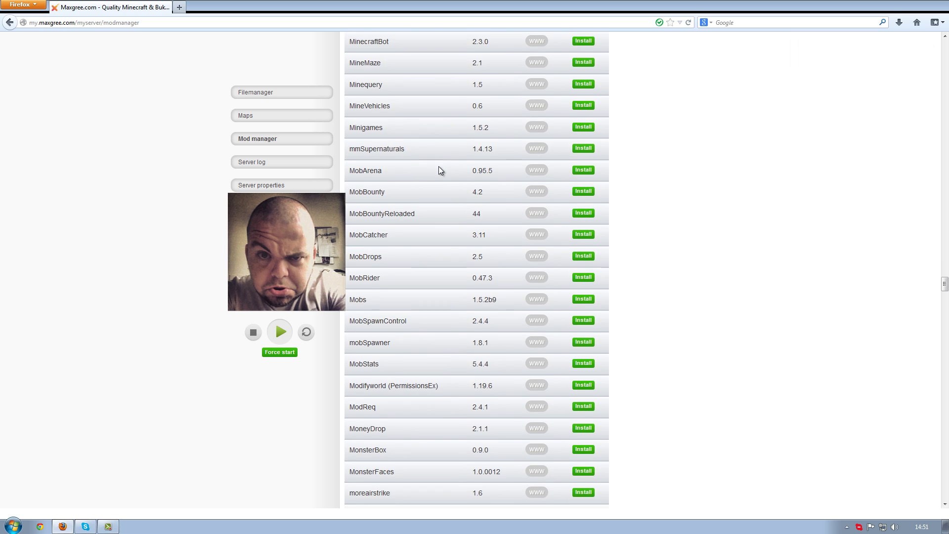
scroll(439, 169, down, 2)
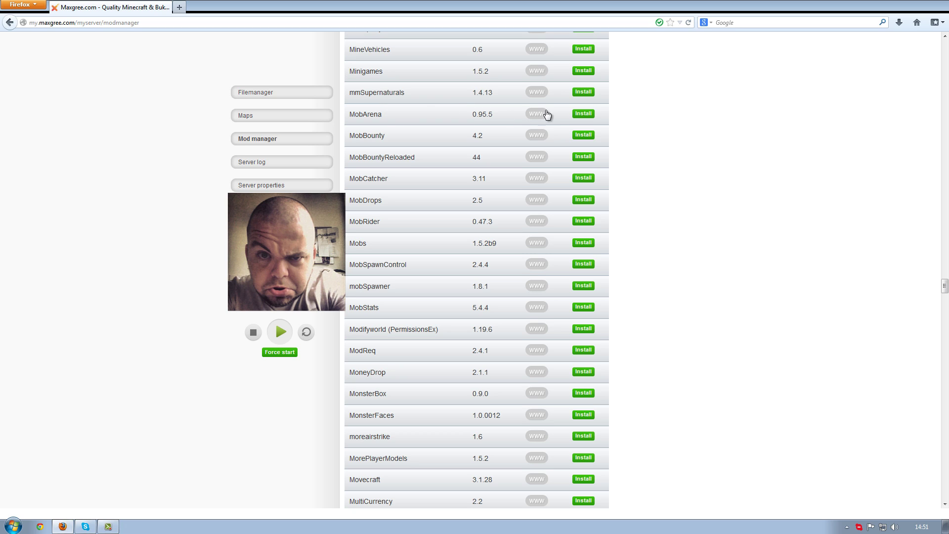
click(575, 114)
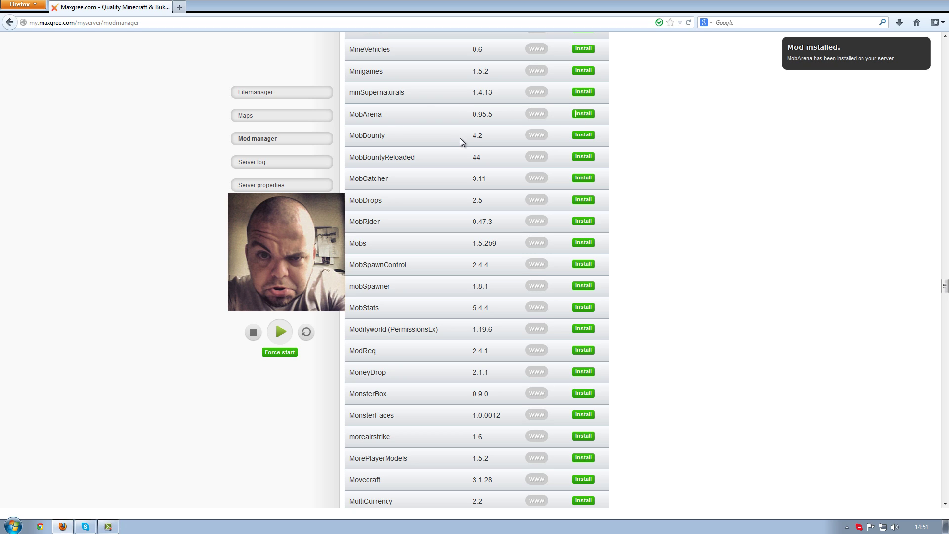
Find Multiverse-Core further down the plugin list, past the Mob and Multi entries, and install it on the server
scroll(444, 141, down, 2)
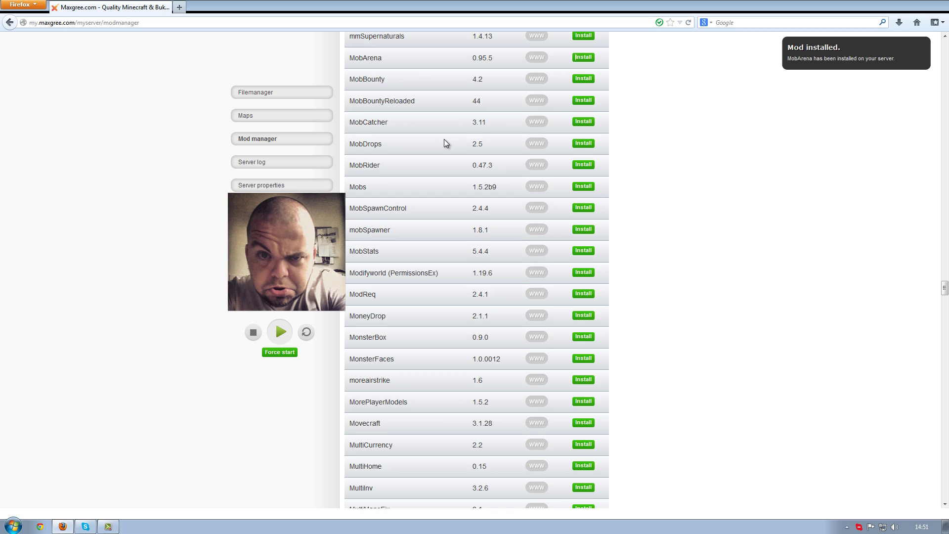
scroll(444, 139, down, 2)
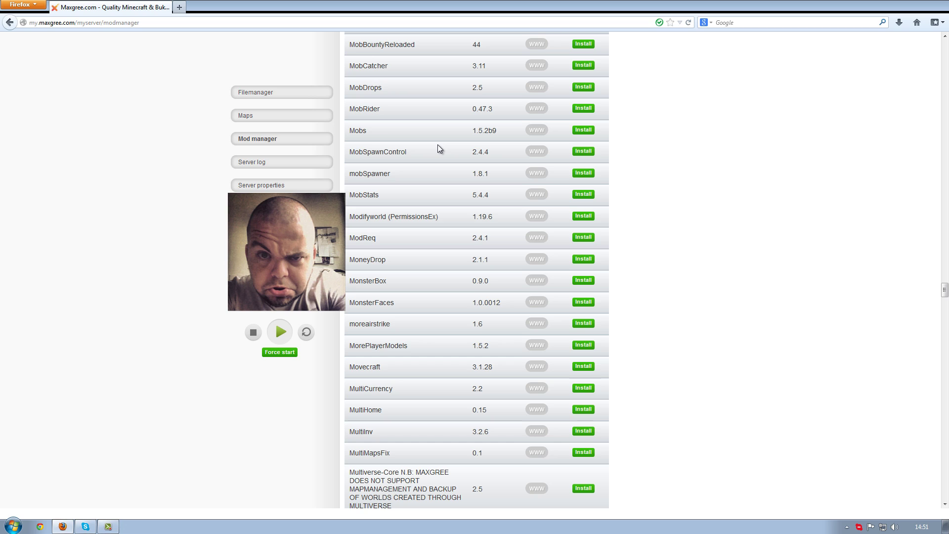
scroll(439, 148, down, 2)
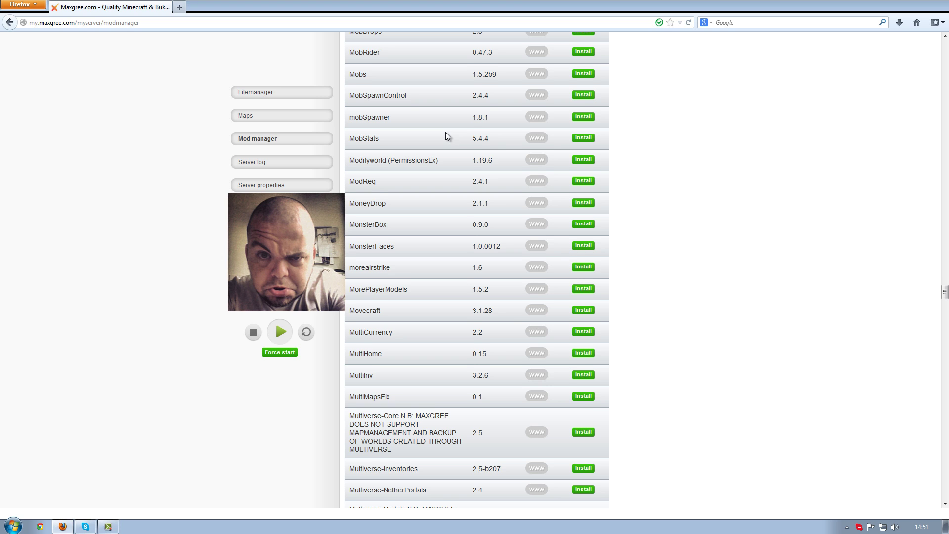
scroll(446, 132, down, 4)
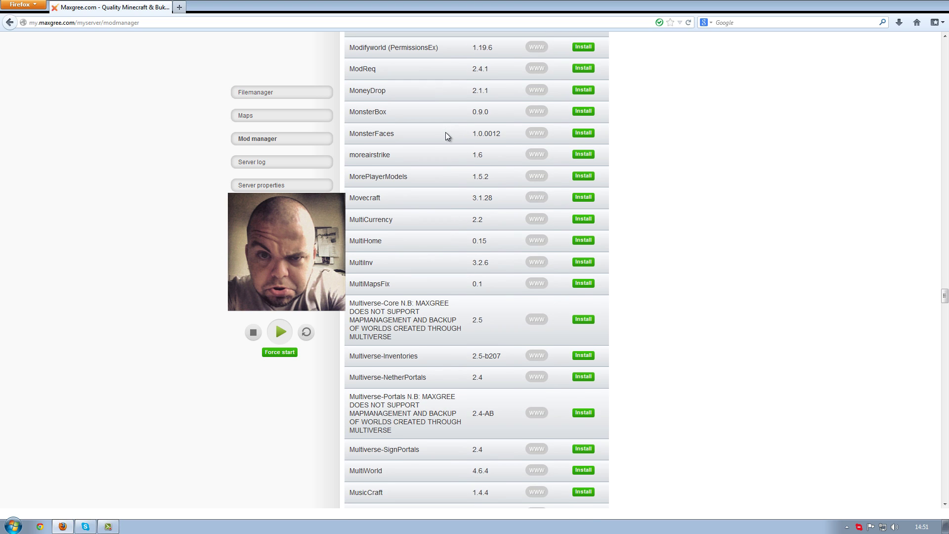
scroll(445, 132, down, 2)
scroll(446, 133, down, 2)
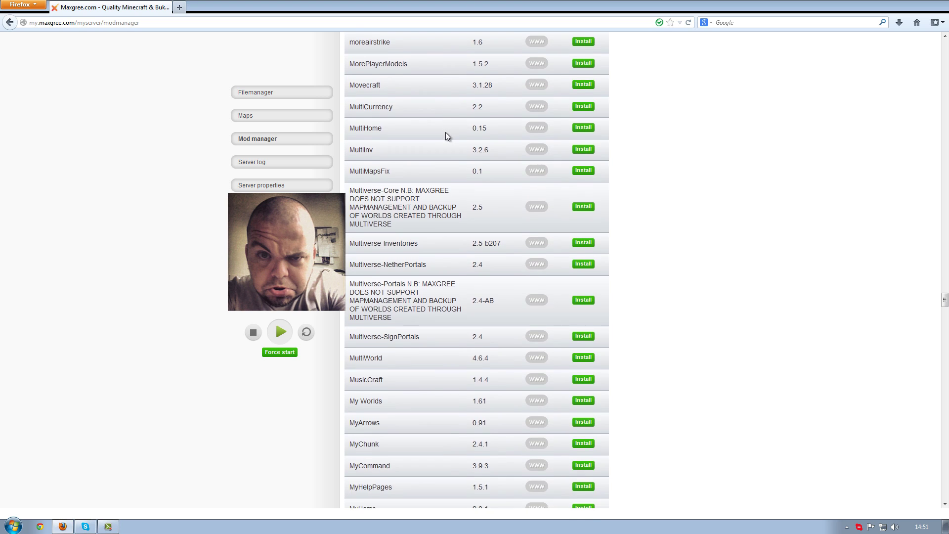
scroll(446, 132, down, 2)
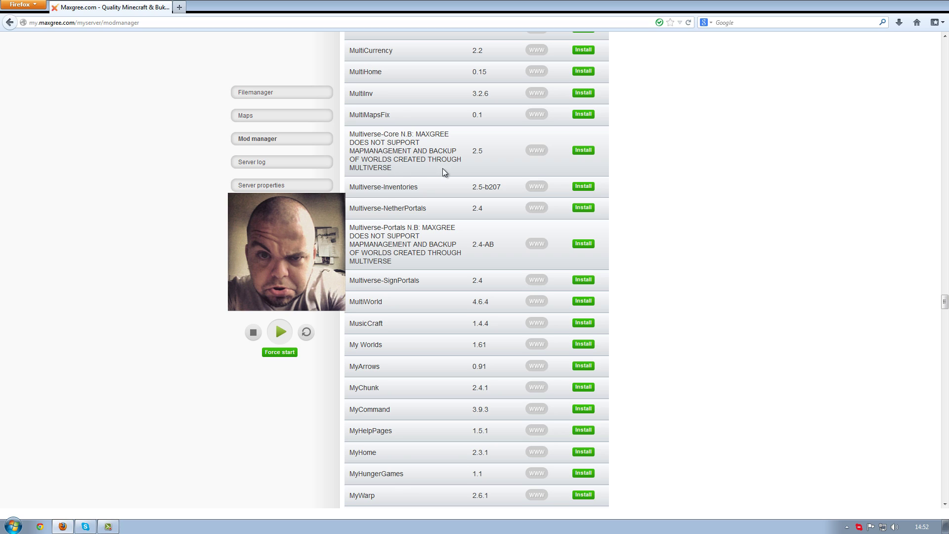
click(583, 151)
Open MultiWorld's plugin page in a separate tab, look over its features and commands, and close it
scroll(585, 154, down, 2)
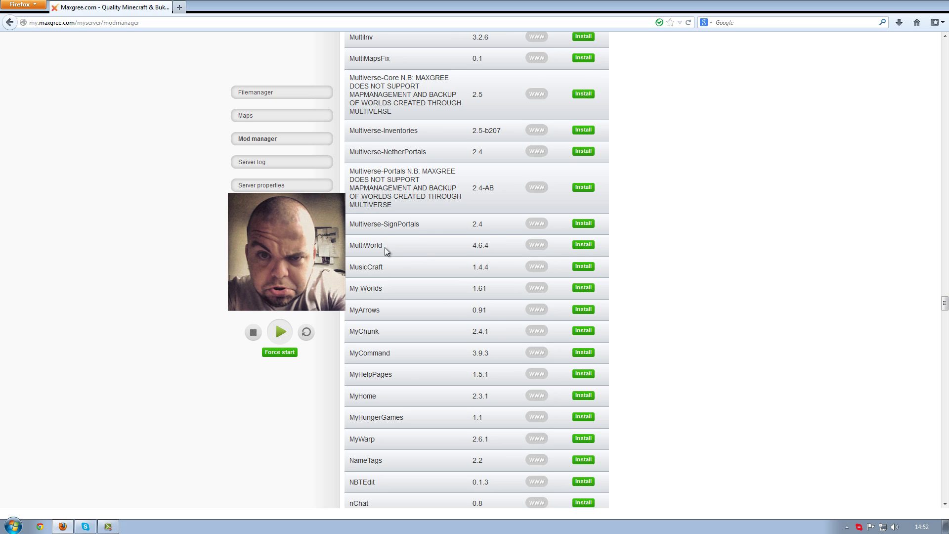
middle_click(534, 247)
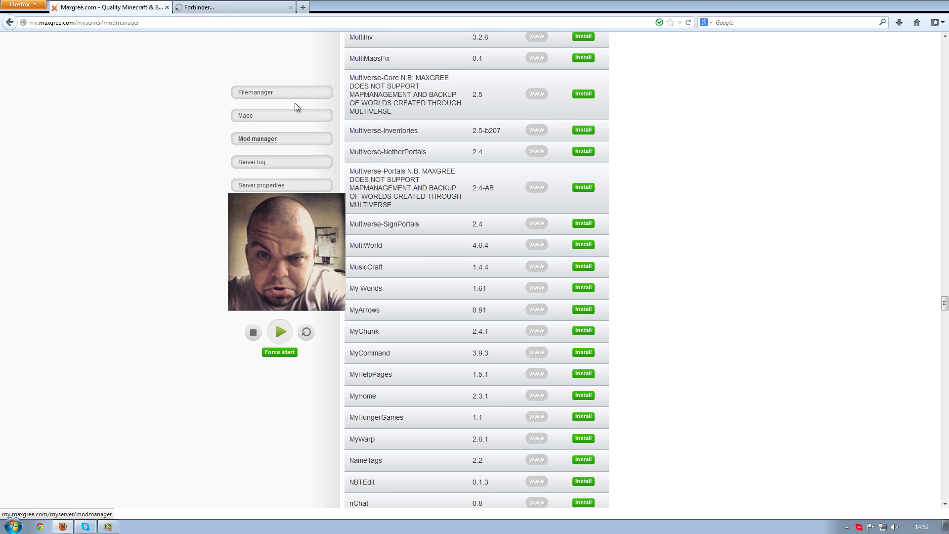
click(204, 9)
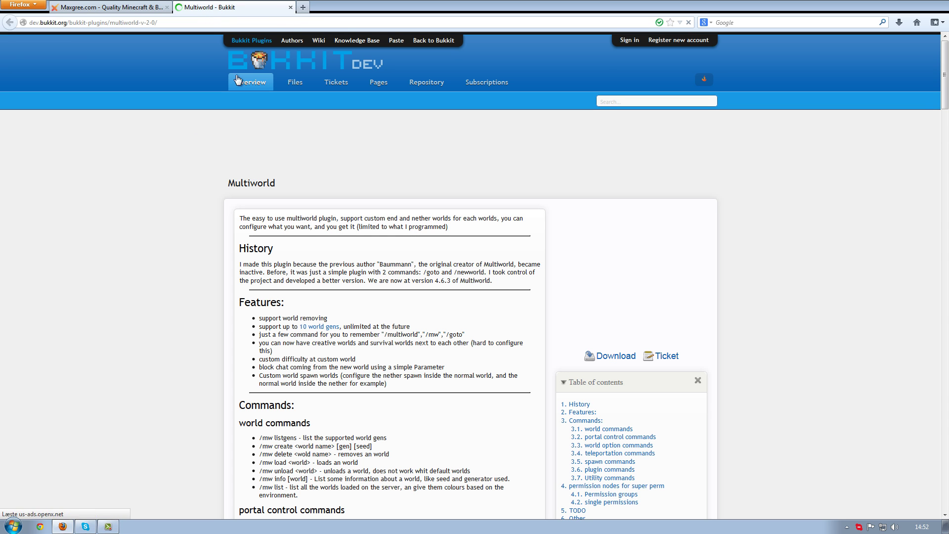
scroll(198, 141, down, 5)
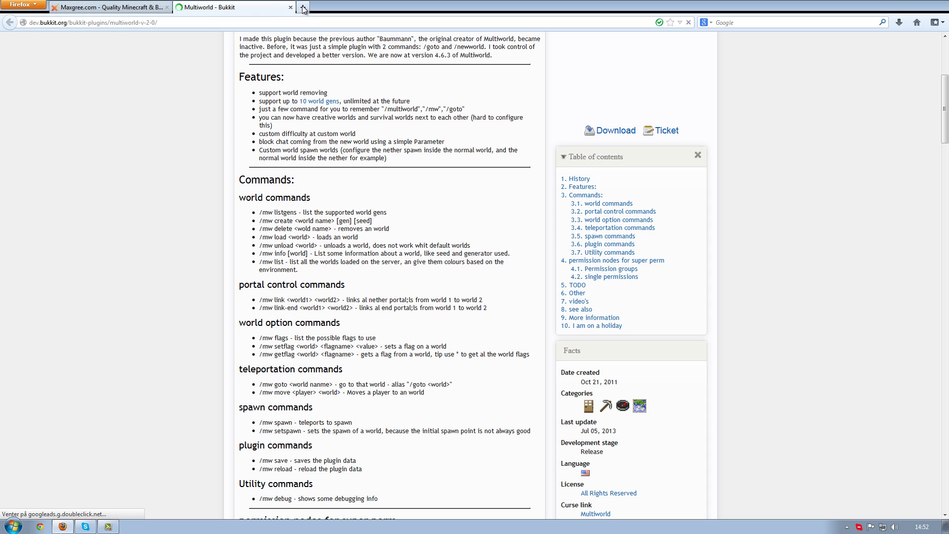
click(290, 7)
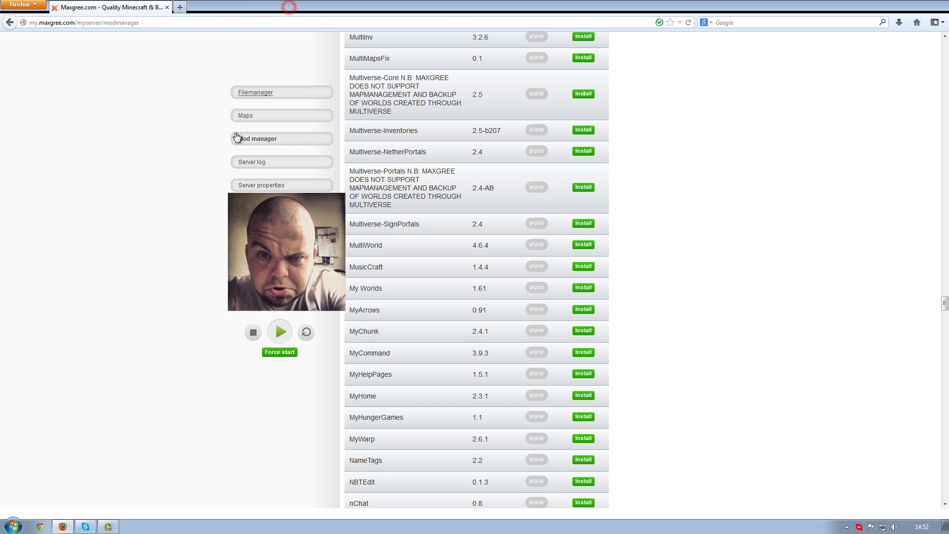
Open Multiverse-Core's plugin page and read its description and the MV2 Core Features list
click(536, 93)
click(210, 7)
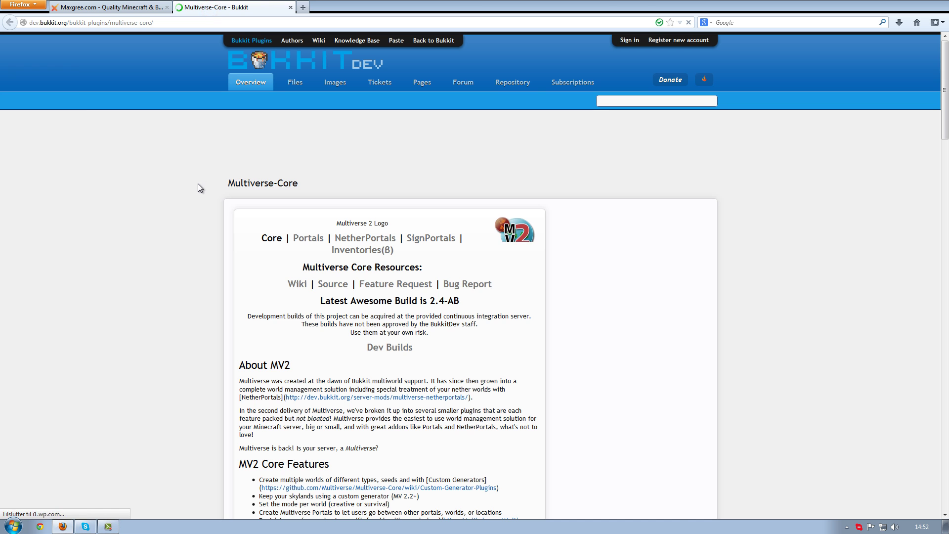
scroll(197, 185, down, 5)
scroll(197, 186, down, 7)
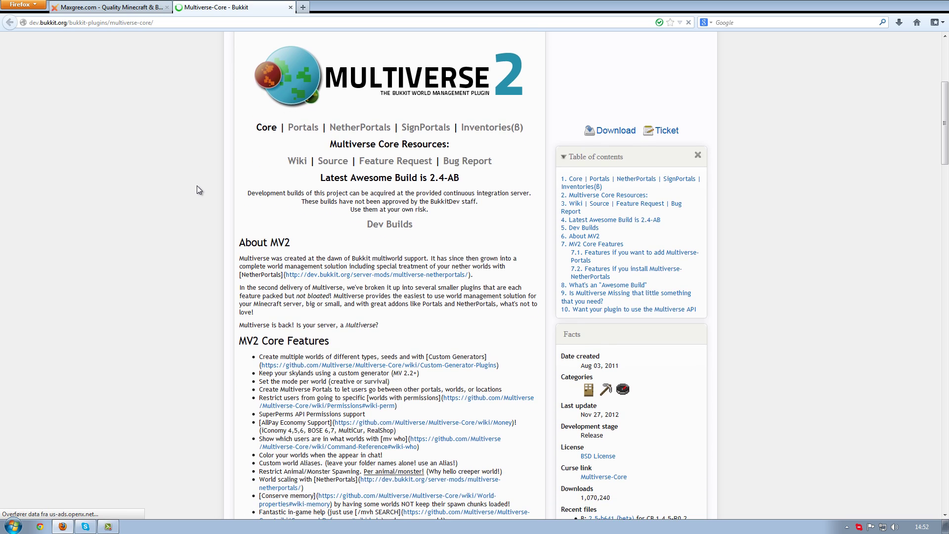
scroll(196, 187, down, 1)
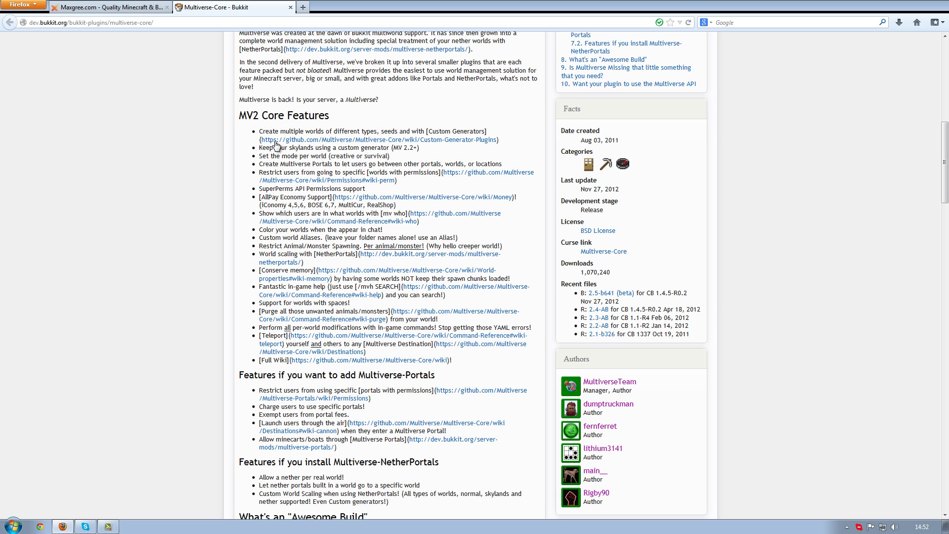
Open the Custom Generator Plugins wiki page linked in the core features and read the usage instructions and generator entries through CityWorld
middle_click(443, 140)
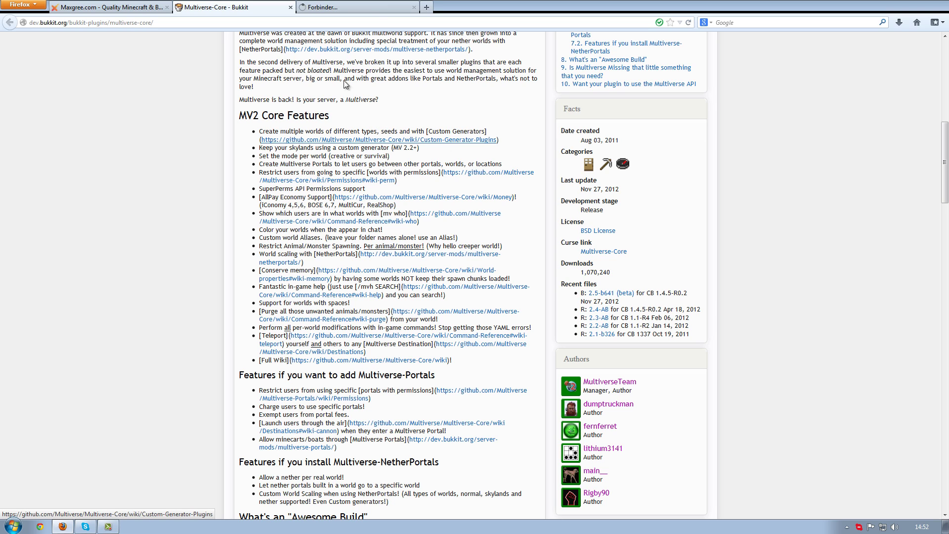
click(372, 11)
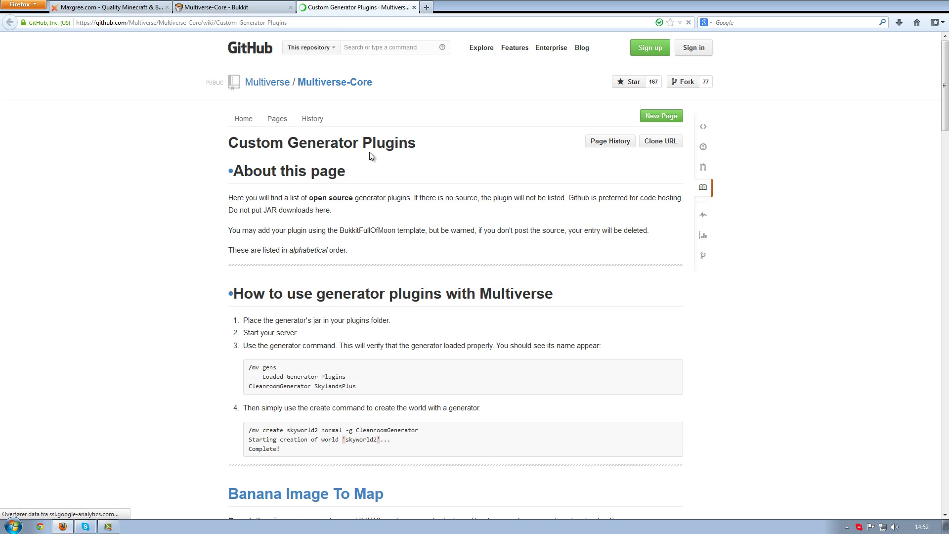
scroll(179, 170, down, 4)
scroll(180, 171, down, 3)
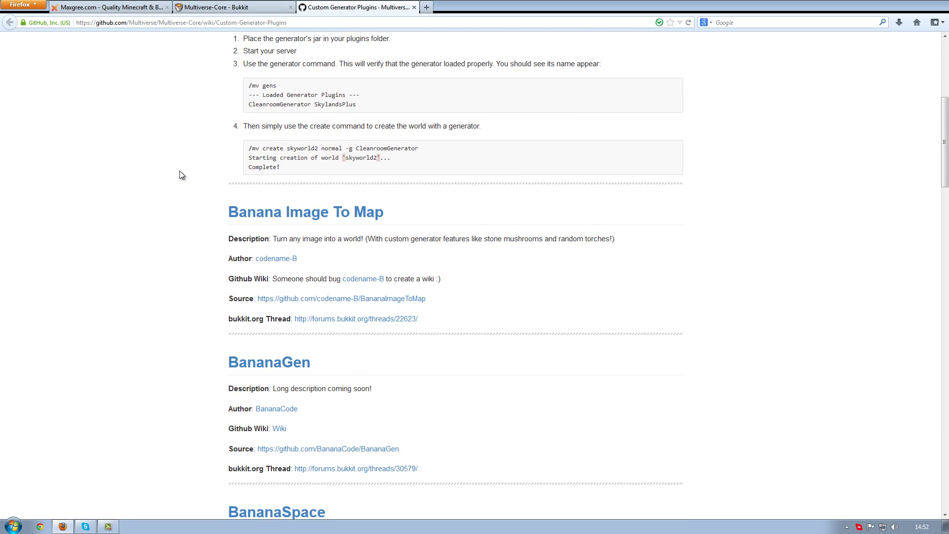
scroll(179, 171, down, 5)
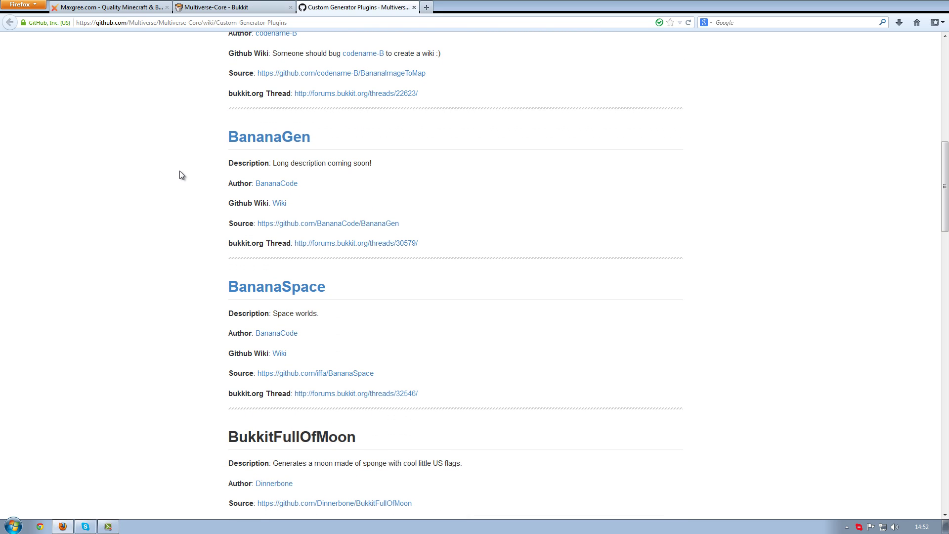
scroll(179, 170, down, 5)
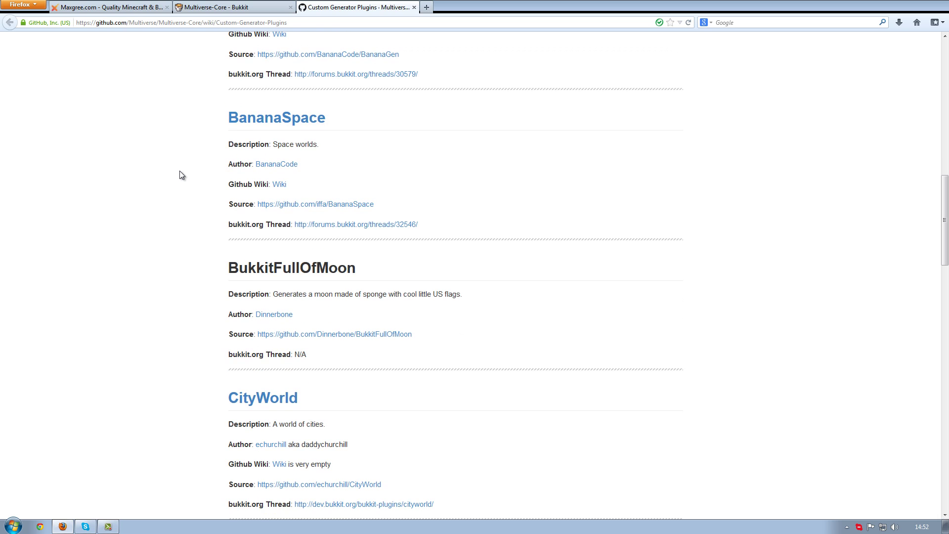
scroll(179, 170, down, 2)
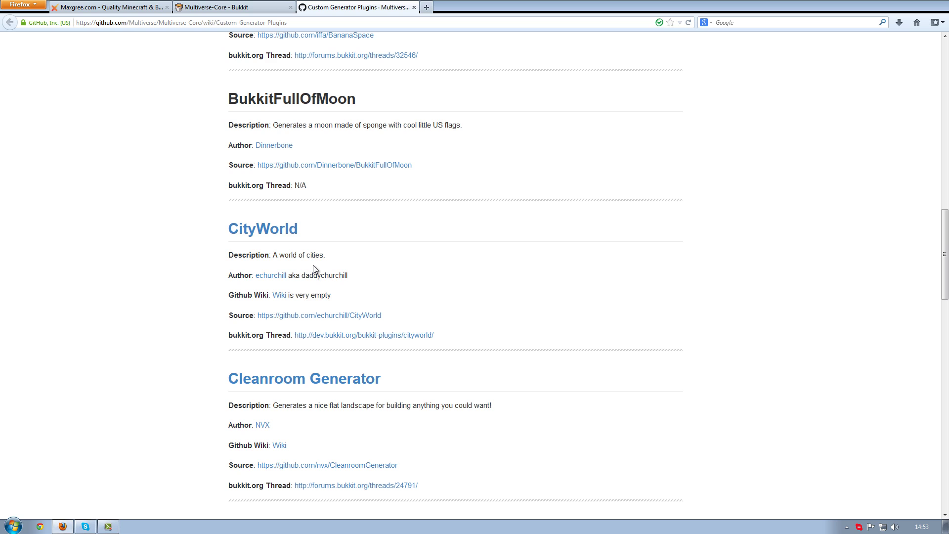
Read the remaining world generator entries from Cleanroom Generator to Underdark and close the wiki page
scroll(315, 260, down, 4)
scroll(398, 187, down, 2)
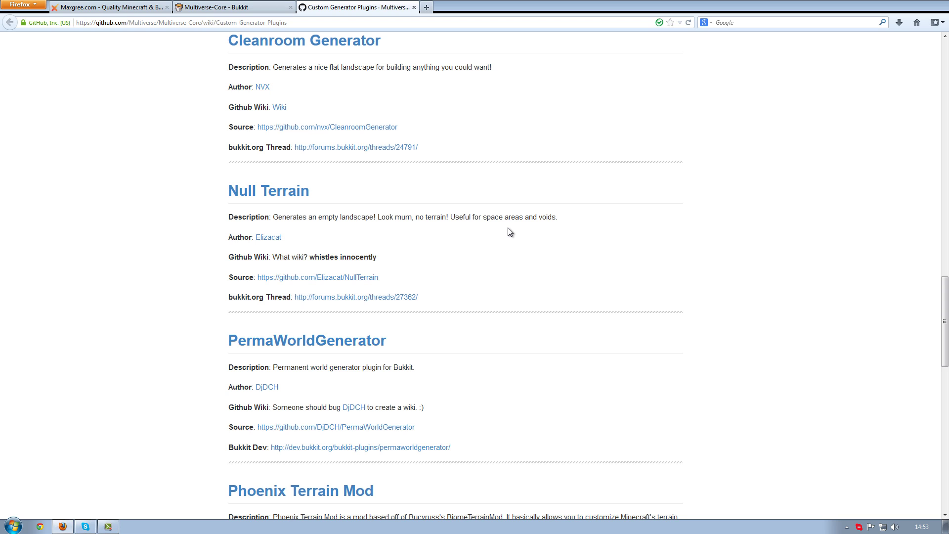
scroll(493, 227, down, 3)
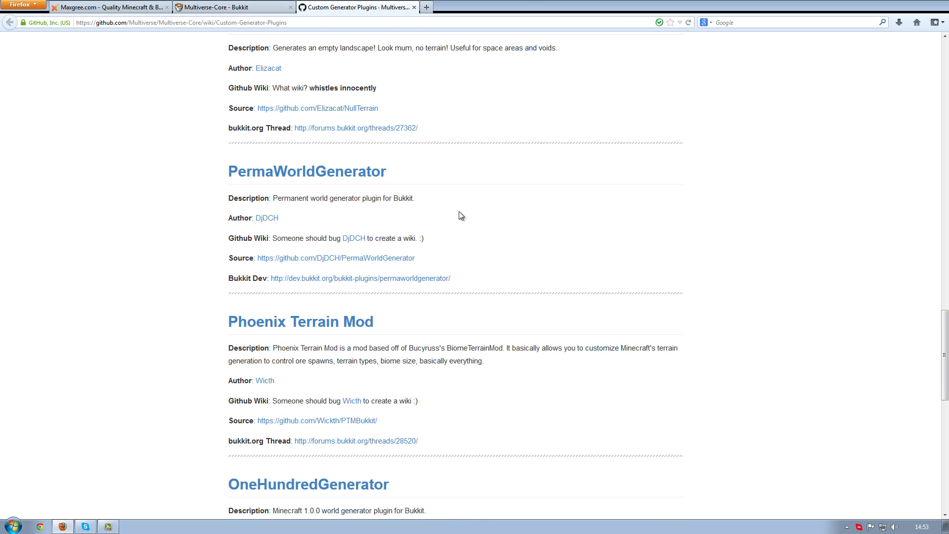
scroll(459, 213, down, 5)
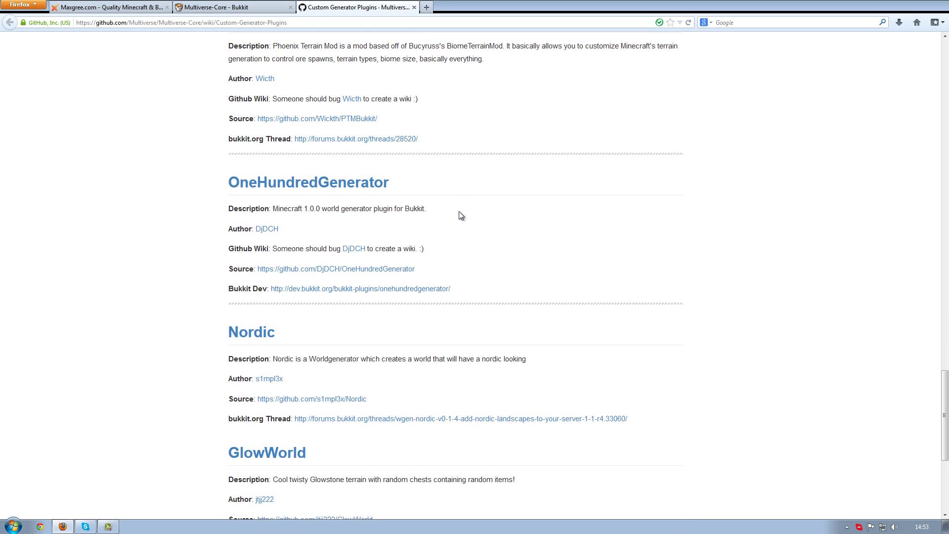
scroll(458, 212, down, 3)
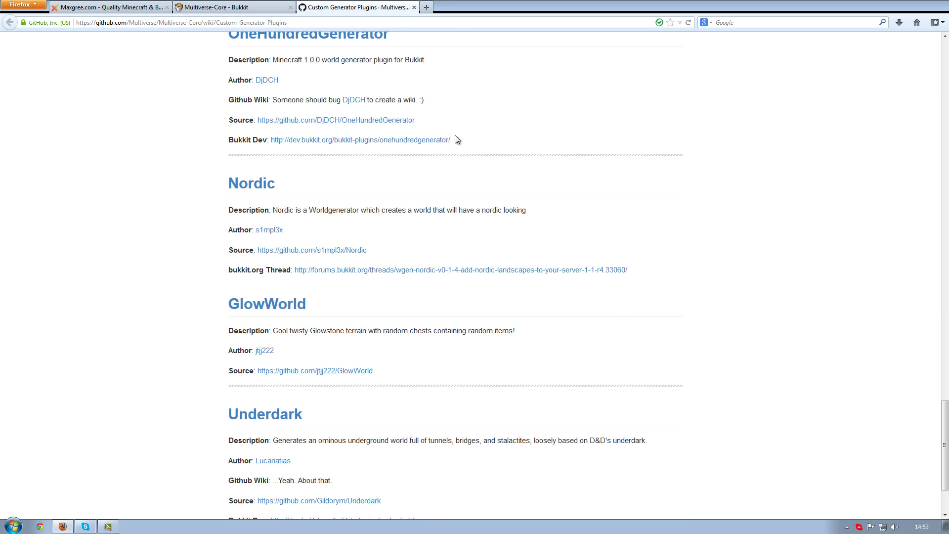
scroll(476, 139, up, 1)
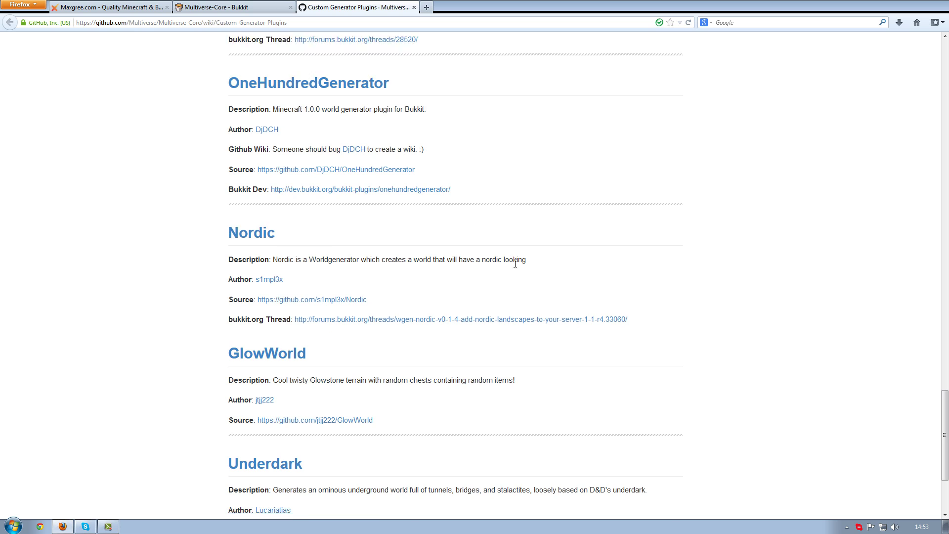
scroll(515, 264, down, 3)
click(414, 7)
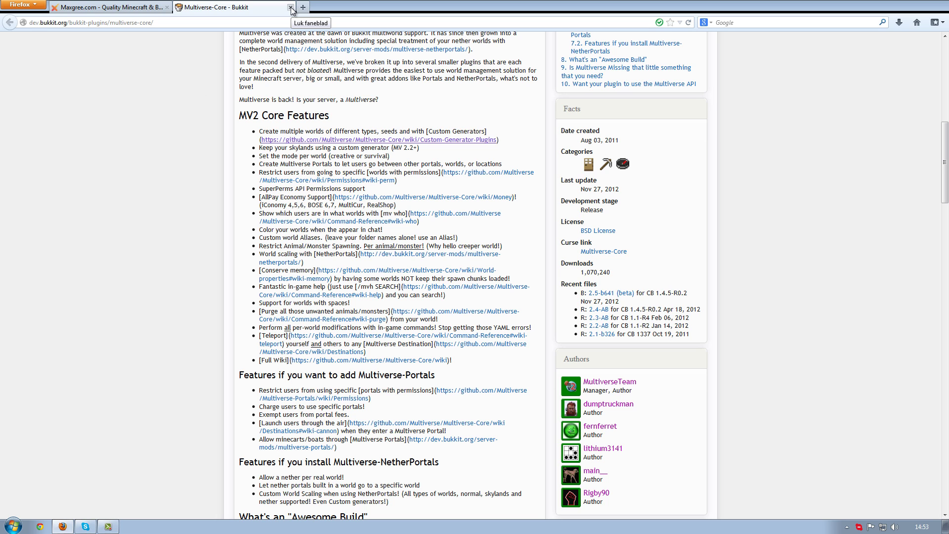
Check the Multiverse-Portals features on the Multiverse-Core page and install Multiverse-Portals from the mod manager
scroll(179, 219, down, 3)
scroll(177, 216, down, 2)
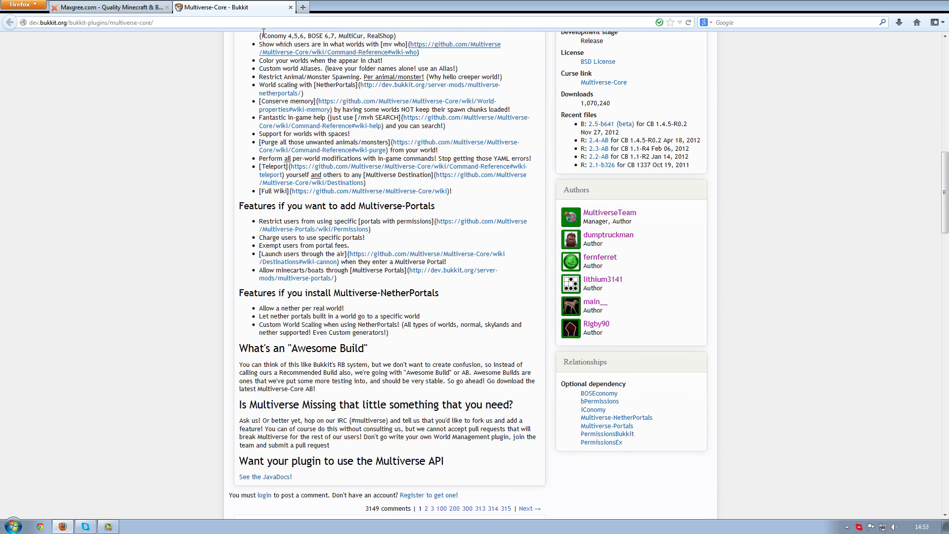
click(121, 7)
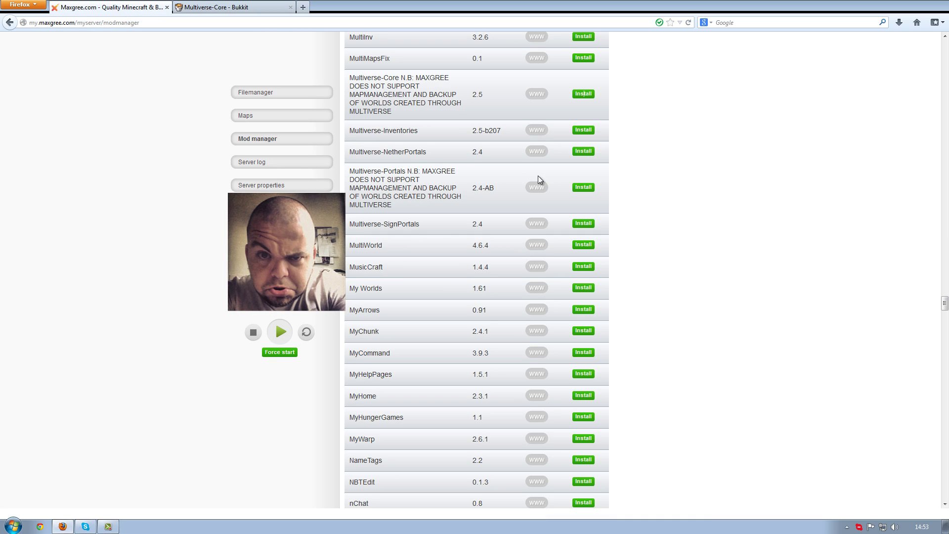
click(584, 187)
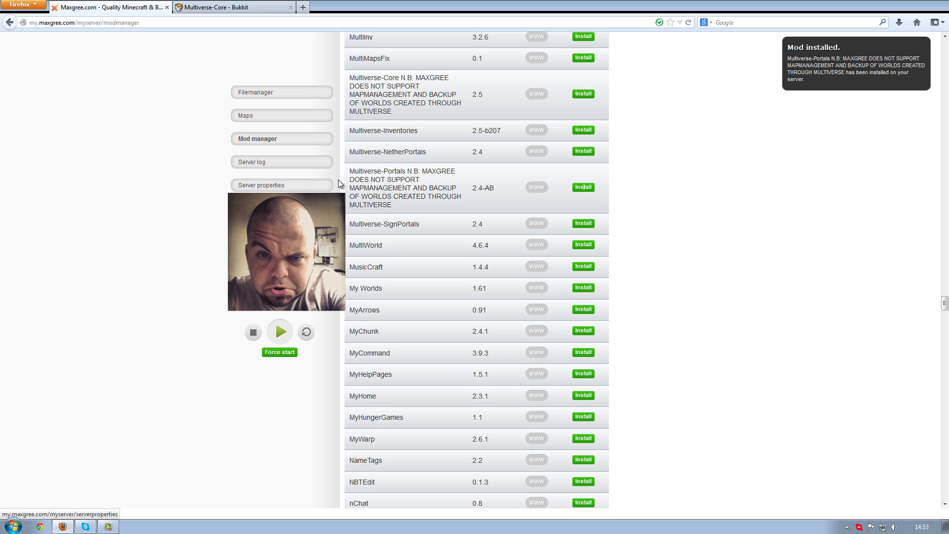
Browse the plugin list from the Multiverse entries through N and O to the Permissions plugins under P
scroll(338, 181, down, 3)
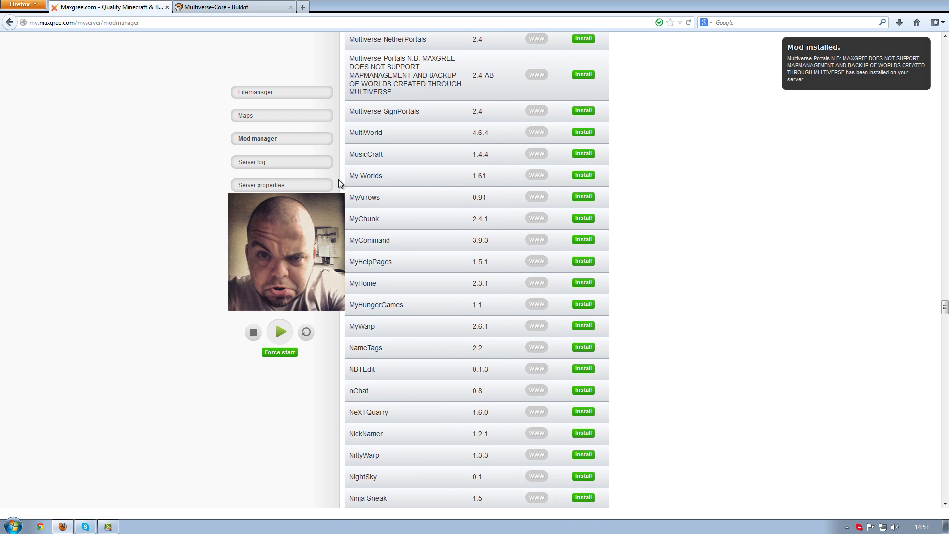
scroll(339, 183, down, 3)
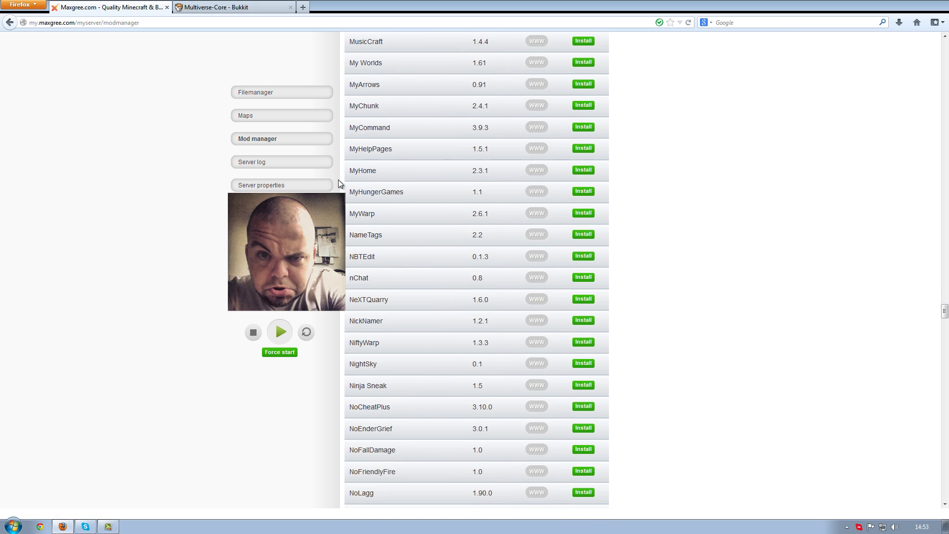
scroll(338, 181, down, 2)
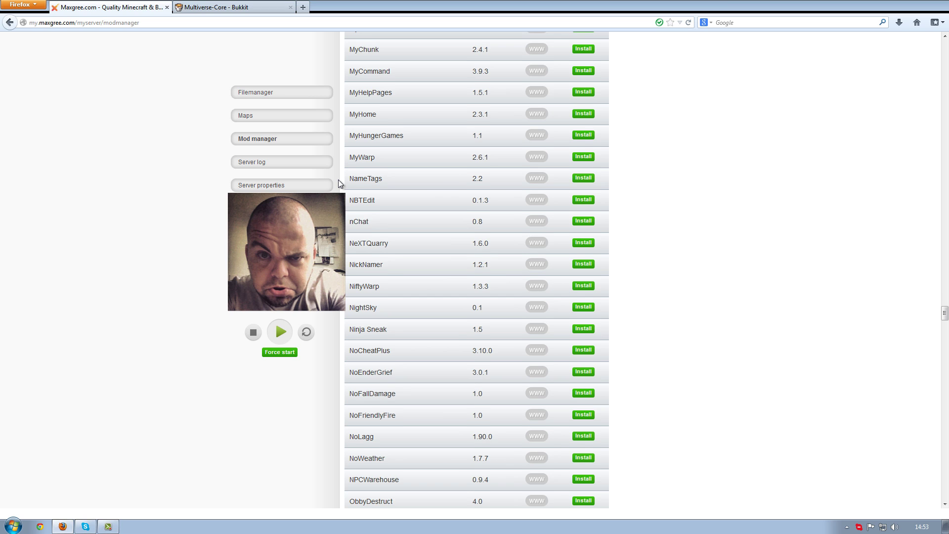
scroll(338, 182, down, 2)
scroll(339, 182, down, 2)
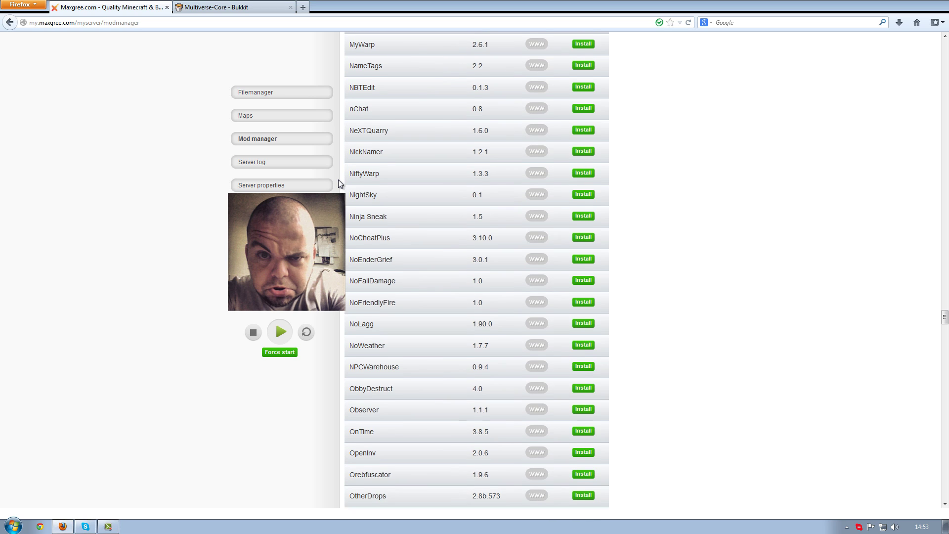
scroll(338, 182, down, 4)
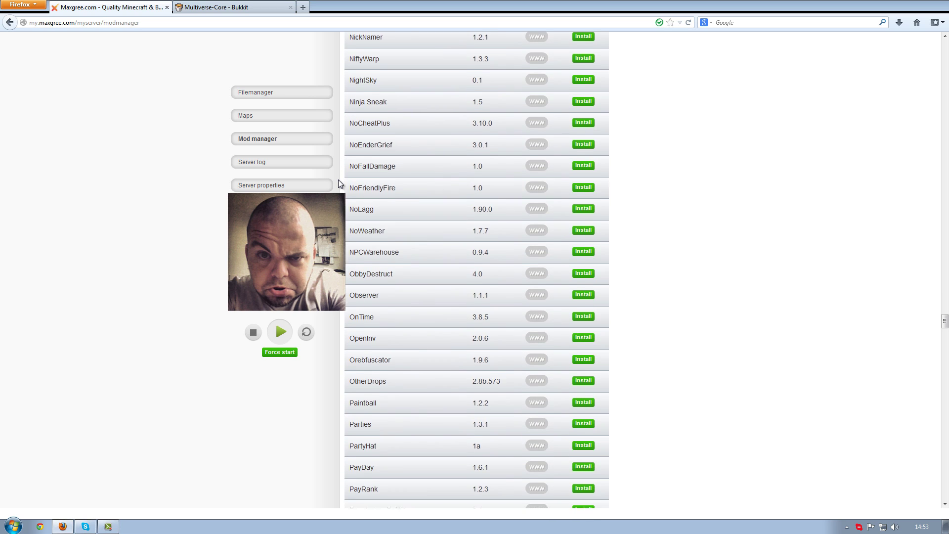
scroll(338, 182, down, 2)
scroll(338, 180, down, 2)
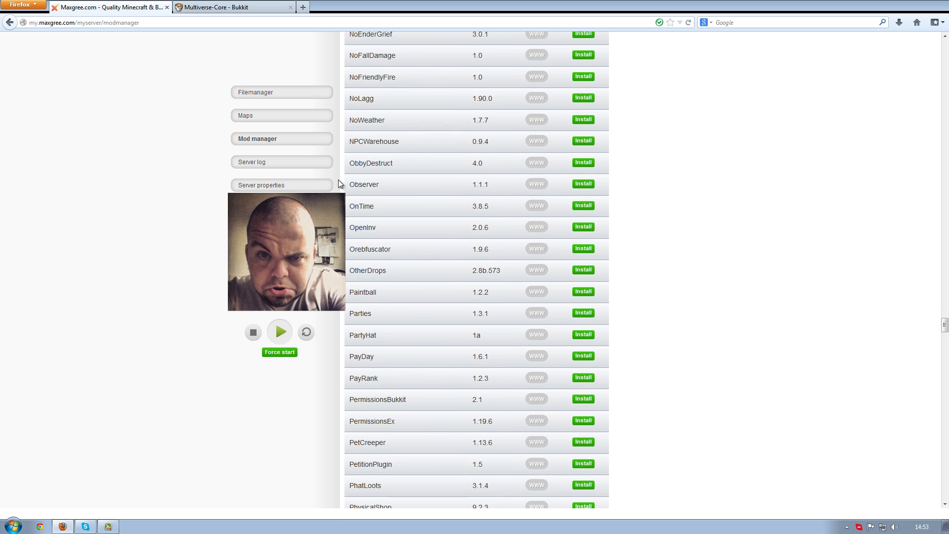
Browse the mod manager's plugin list from the Permissions plugins through the rest of P and Q to the first R entries
scroll(340, 184, down, 2)
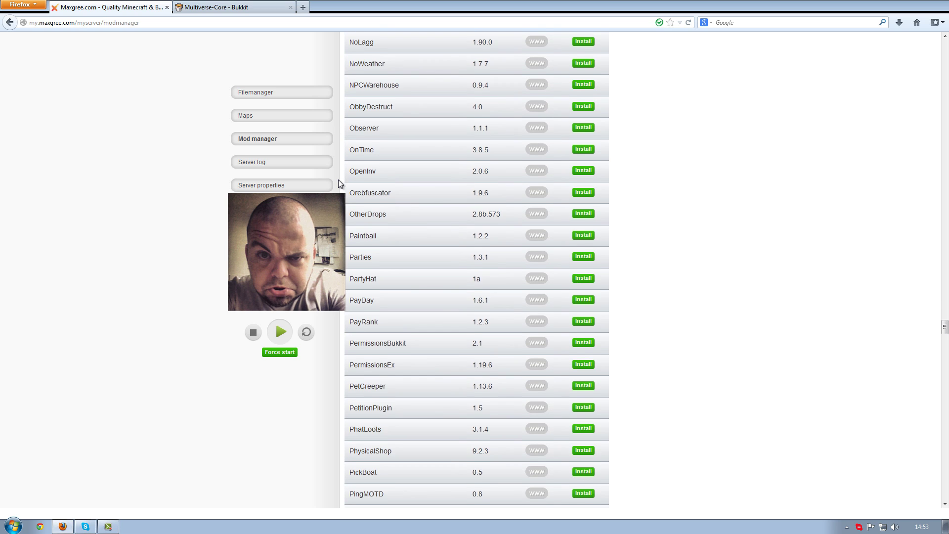
scroll(340, 184, down, 2)
scroll(338, 182, down, 2)
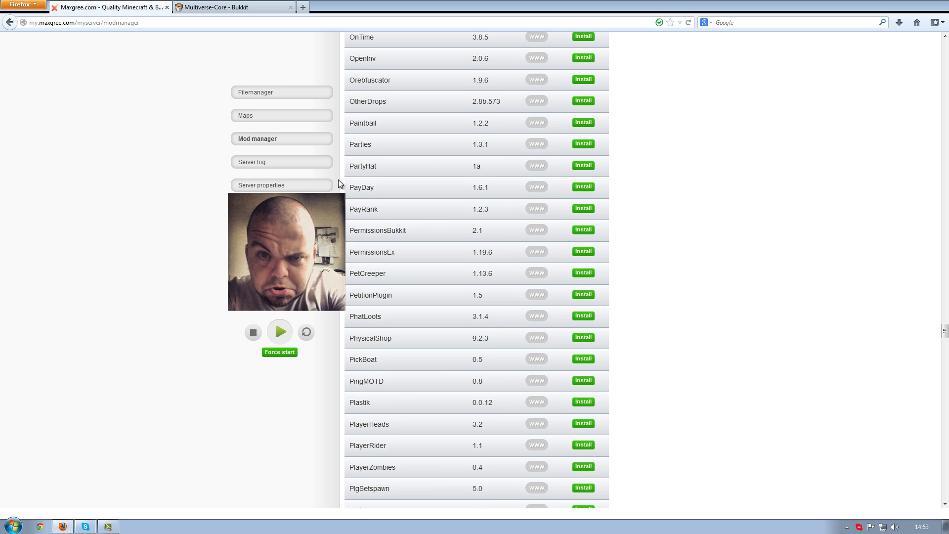
scroll(340, 183, down, 5)
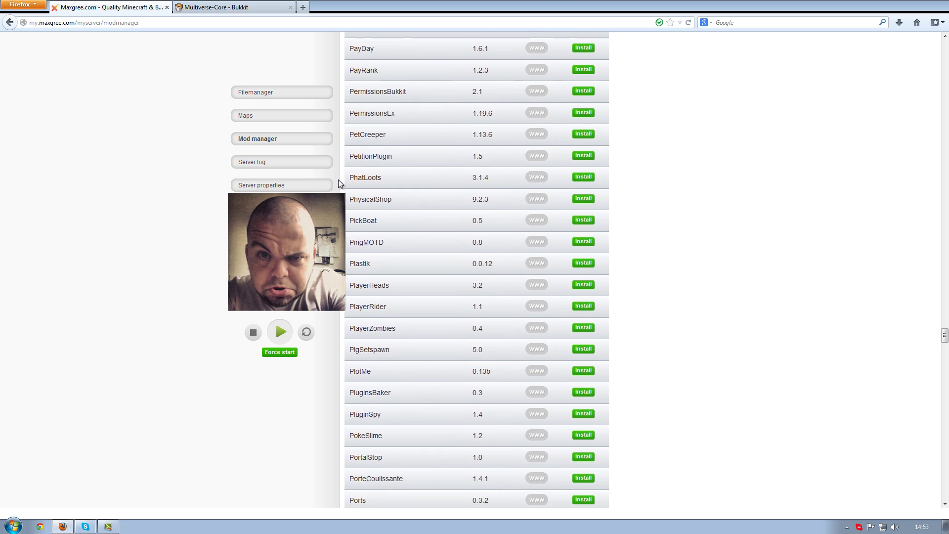
scroll(339, 183, down, 5)
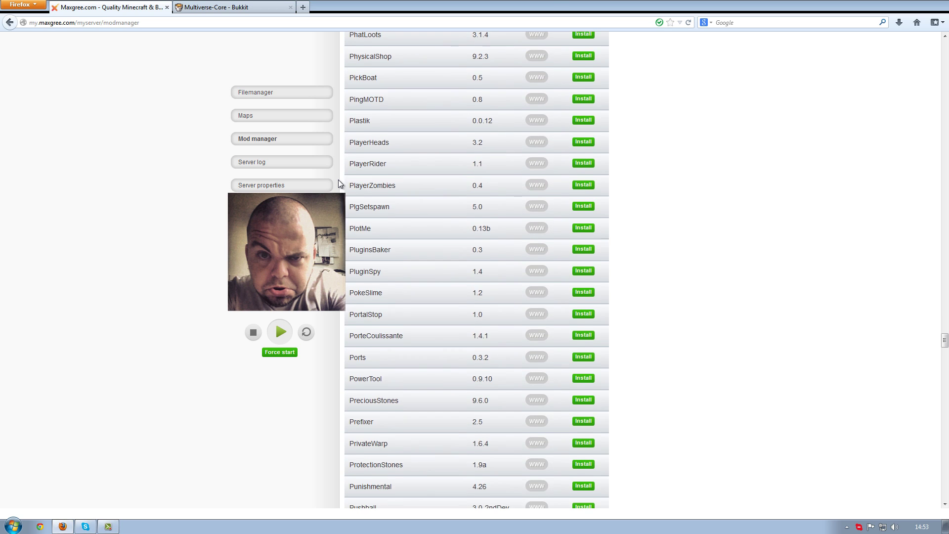
scroll(339, 183, down, 6)
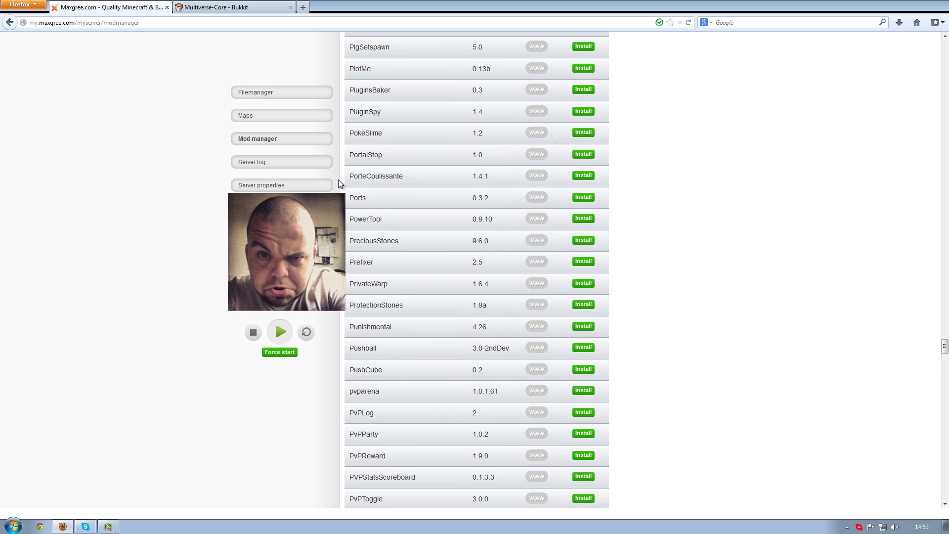
scroll(339, 184, down, 2)
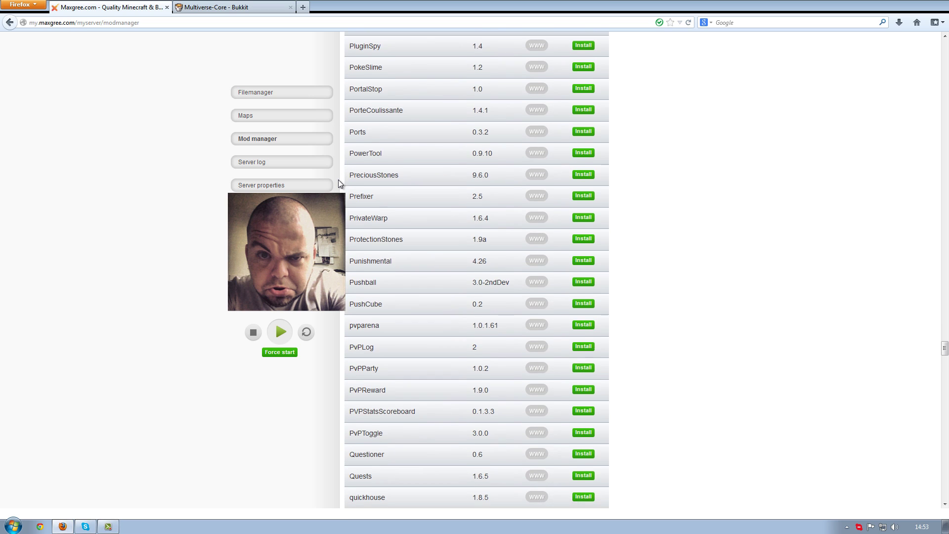
scroll(339, 183, down, 2)
scroll(339, 183, down, 4)
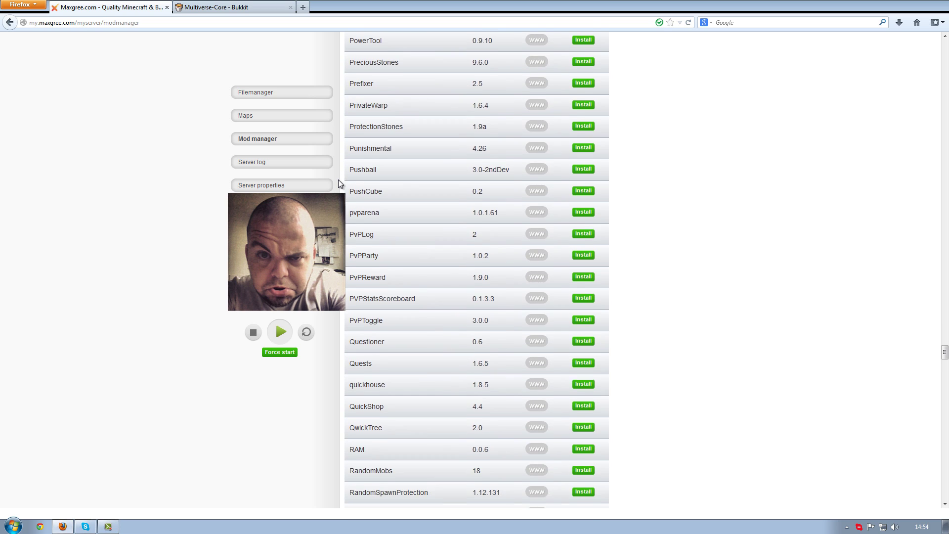
scroll(339, 184, down, 5)
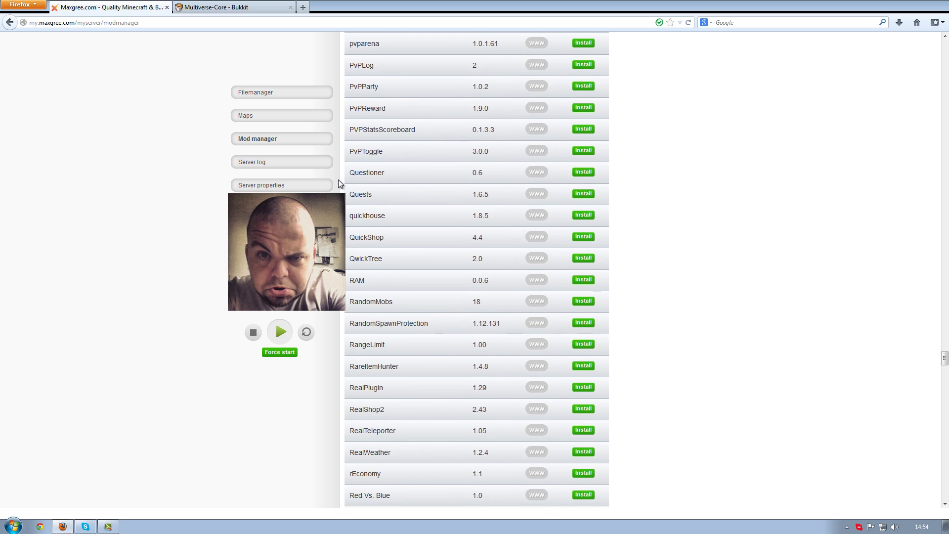
Open the Quests plugin's web page, read its information, helpful links and main features, and close the page
middle_click(537, 137)
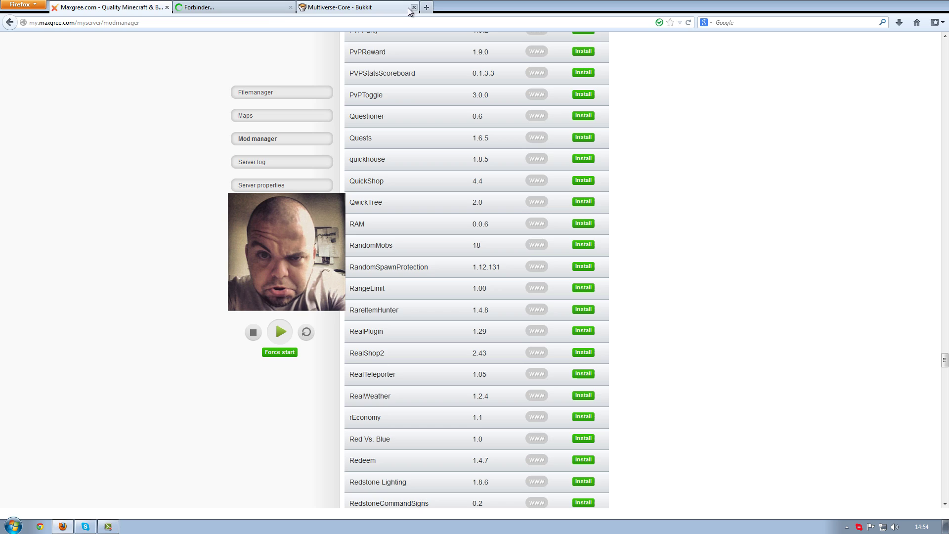
click(257, 8)
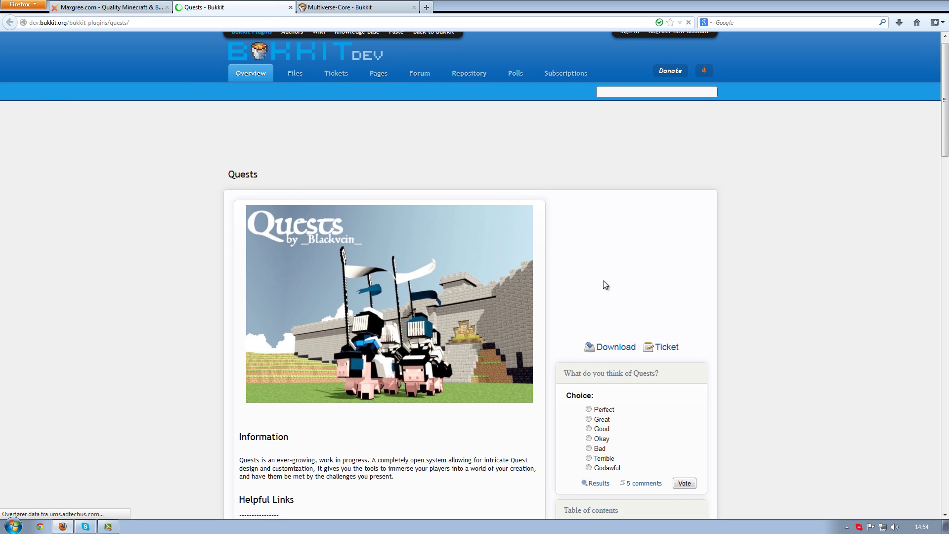
scroll(588, 262, down, 5)
scroll(441, 305, down, 1)
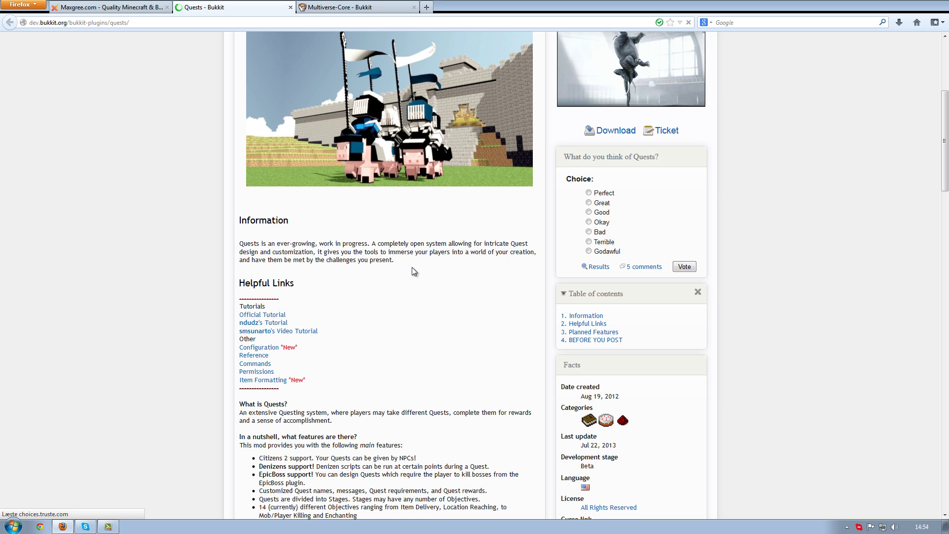
scroll(412, 267, down, 5)
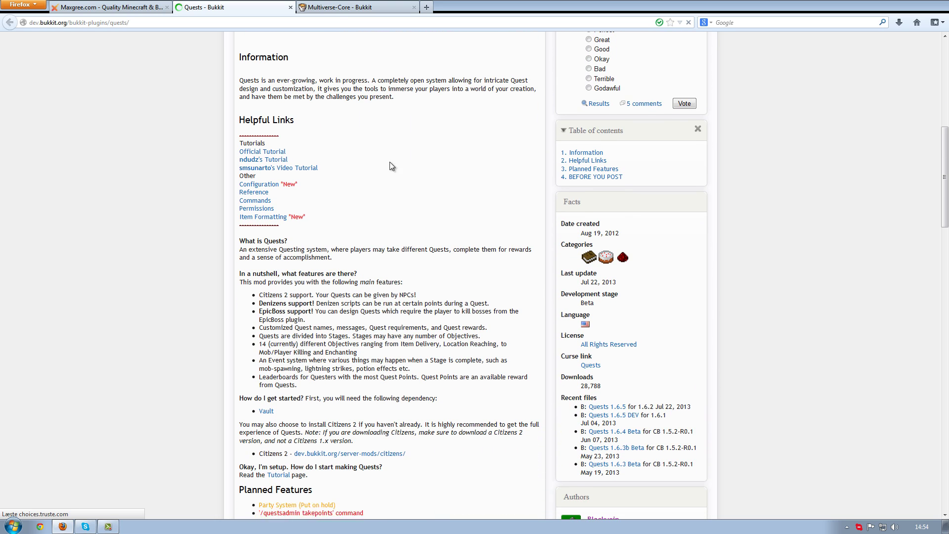
click(290, 7)
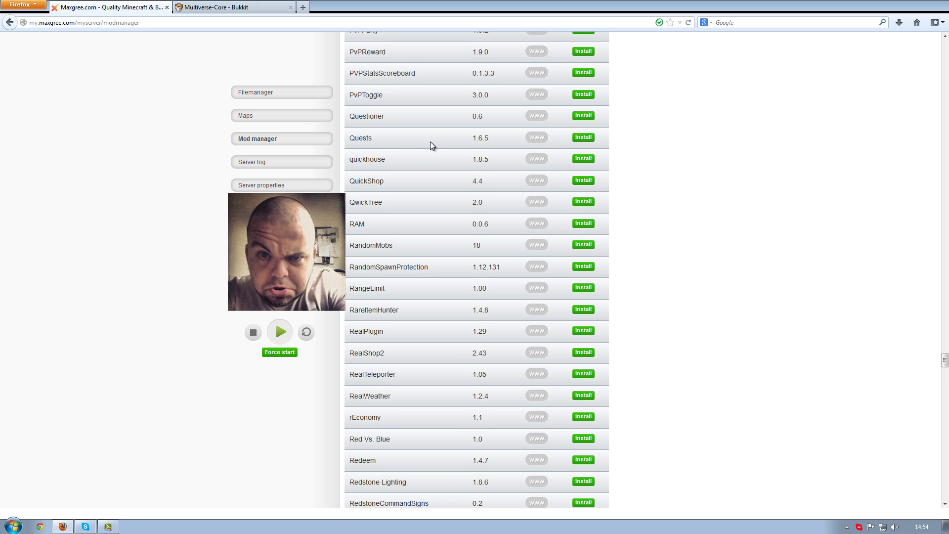
Open the RandomMobs plugin's web page, check its features, requirements, commands and permissions, and close the page
scroll(430, 142, down, 4)
scroll(450, 136, down, 2)
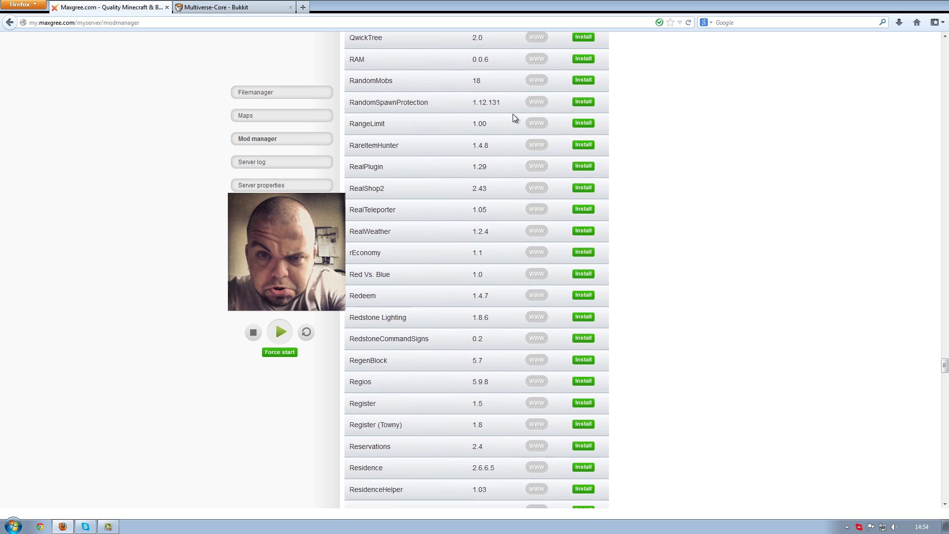
click(538, 77)
click(254, 12)
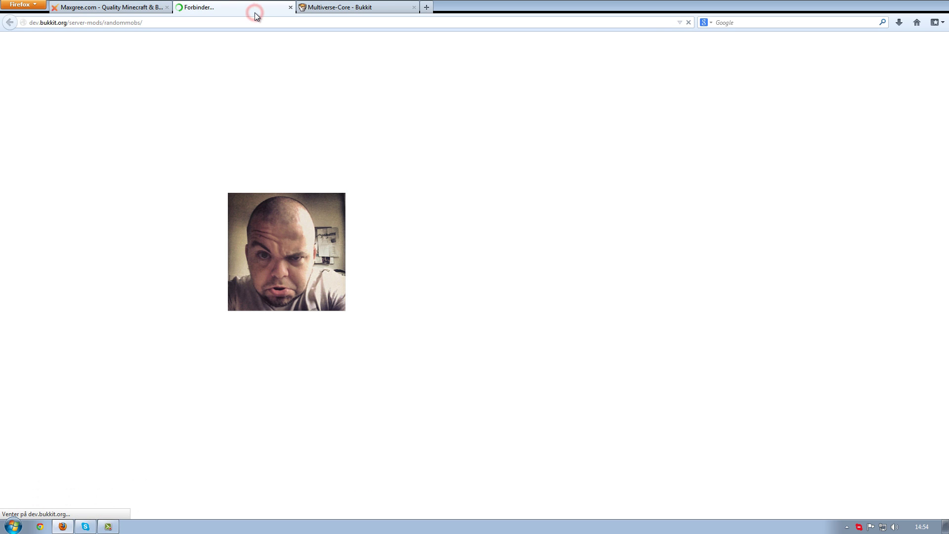
scroll(179, 194, down, 8)
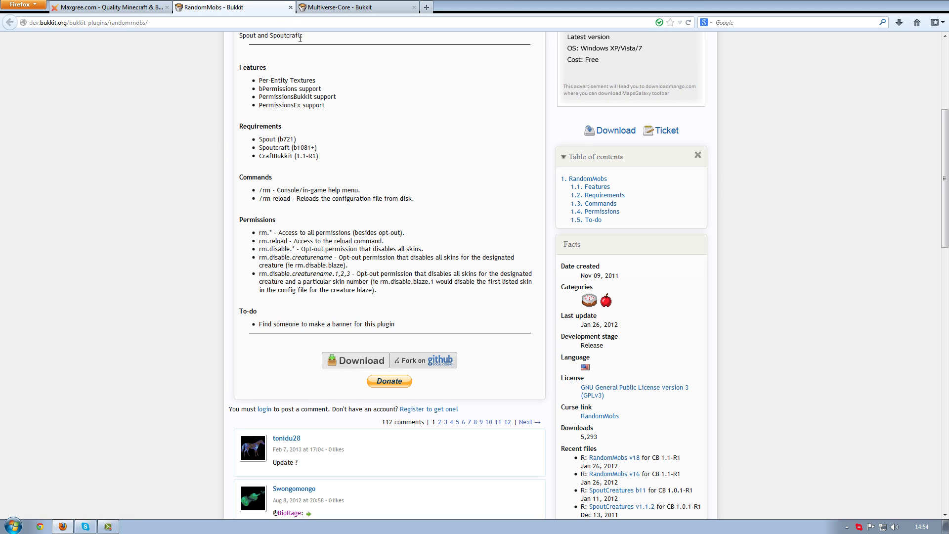
click(291, 6)
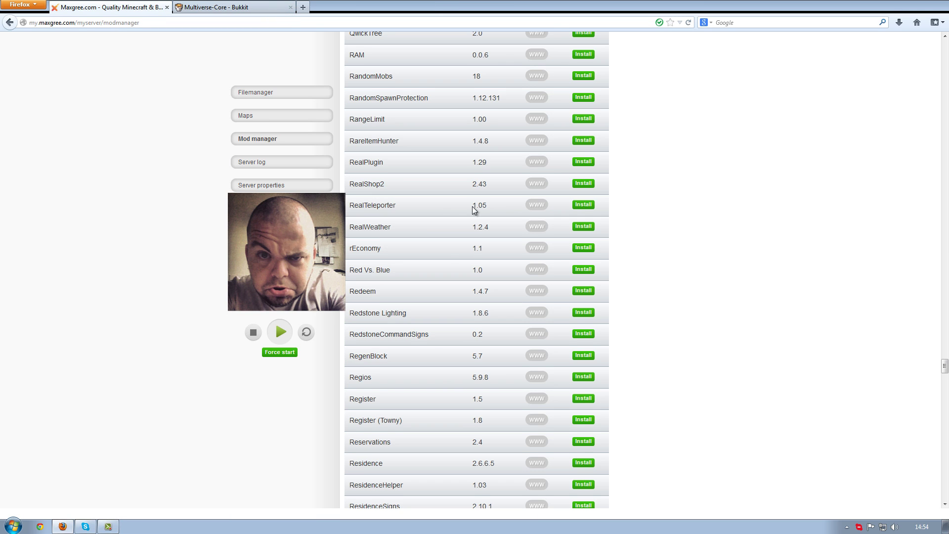
Browse the plugin list from the remaining R entries through the Server, Sign and Simple plugins to the Sky and Spawn plugins
scroll(472, 210, down, 1)
scroll(472, 215, down, 5)
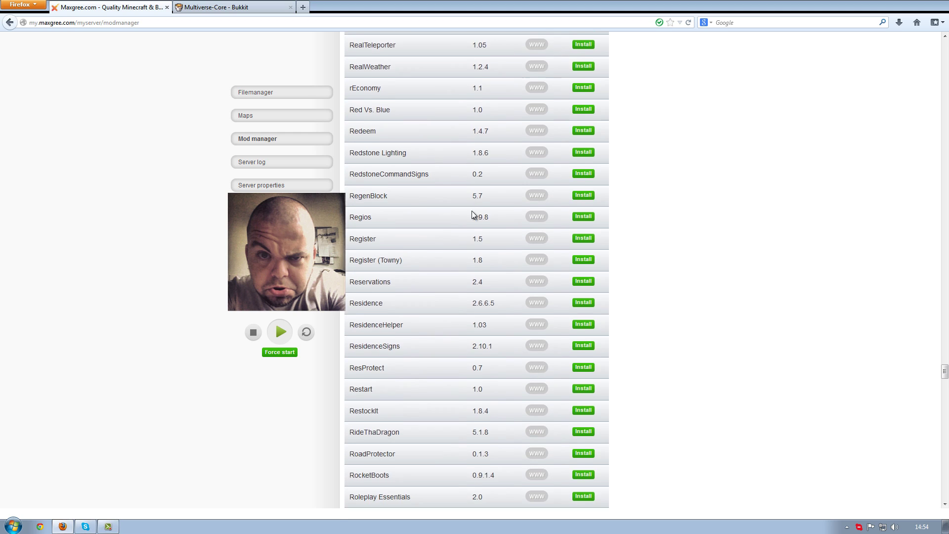
scroll(472, 212, down, 3)
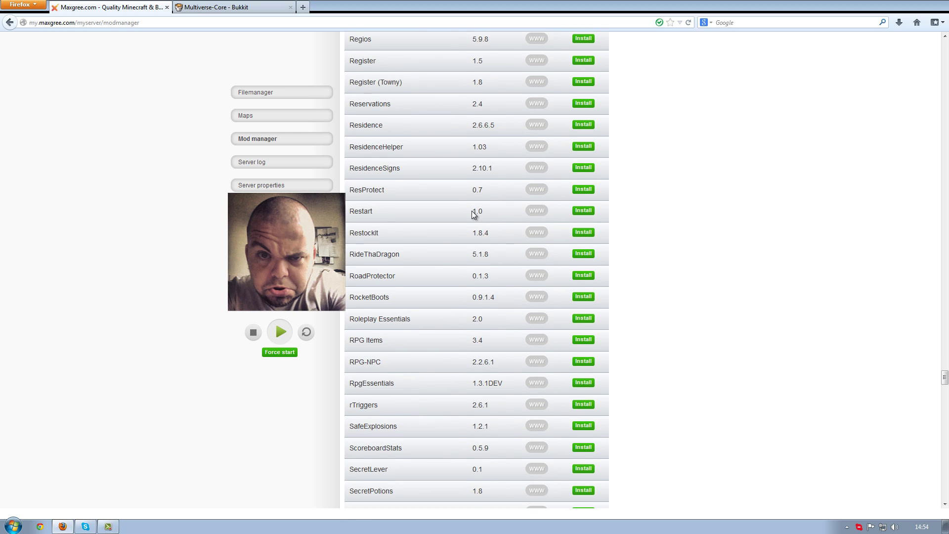
scroll(473, 213, down, 3)
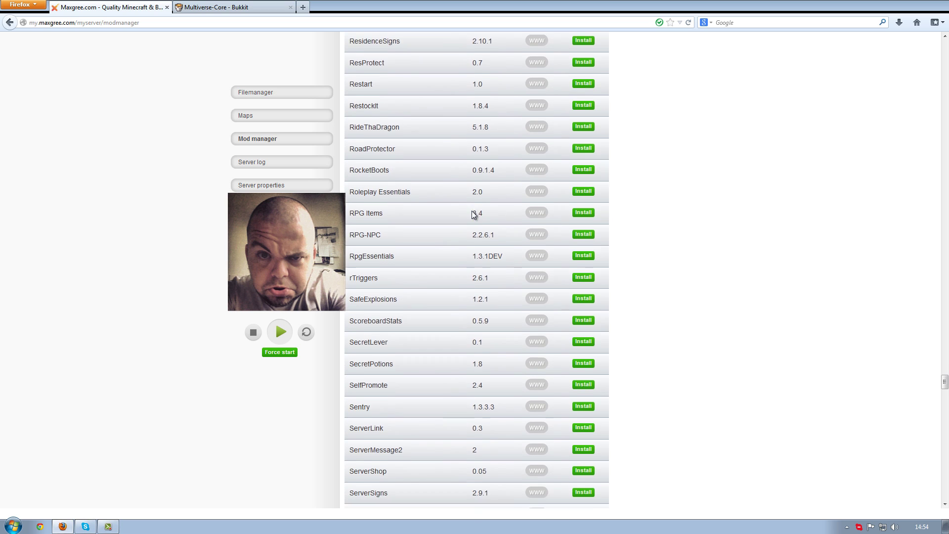
scroll(473, 213, down, 3)
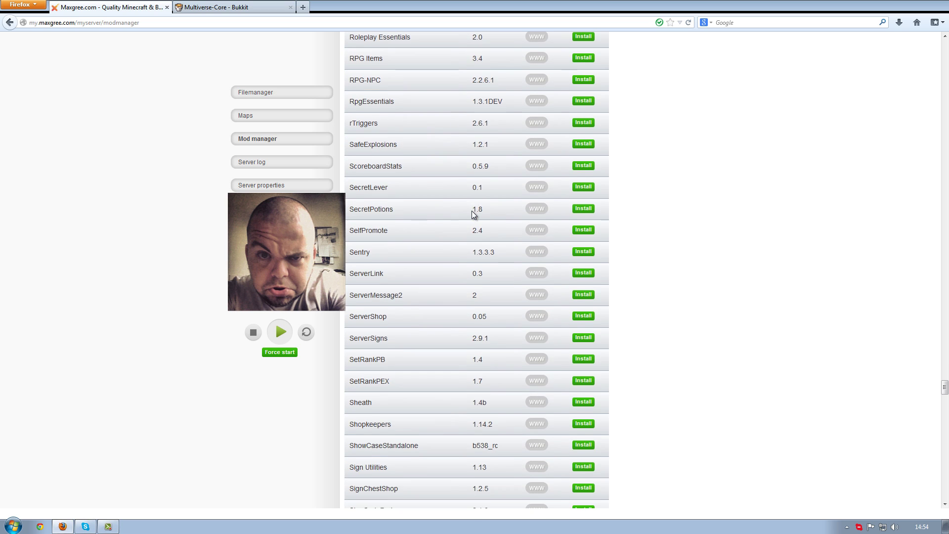
scroll(472, 213, down, 5)
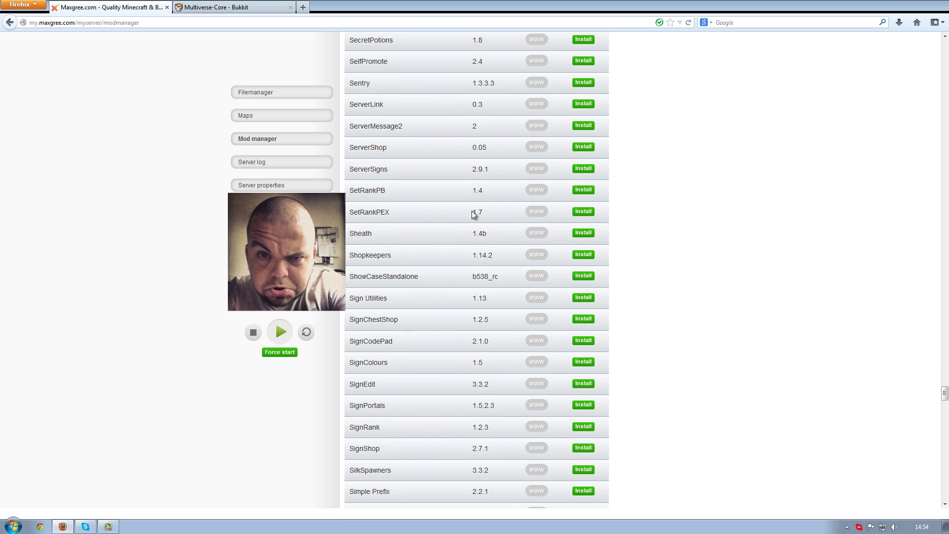
scroll(473, 214, down, 3)
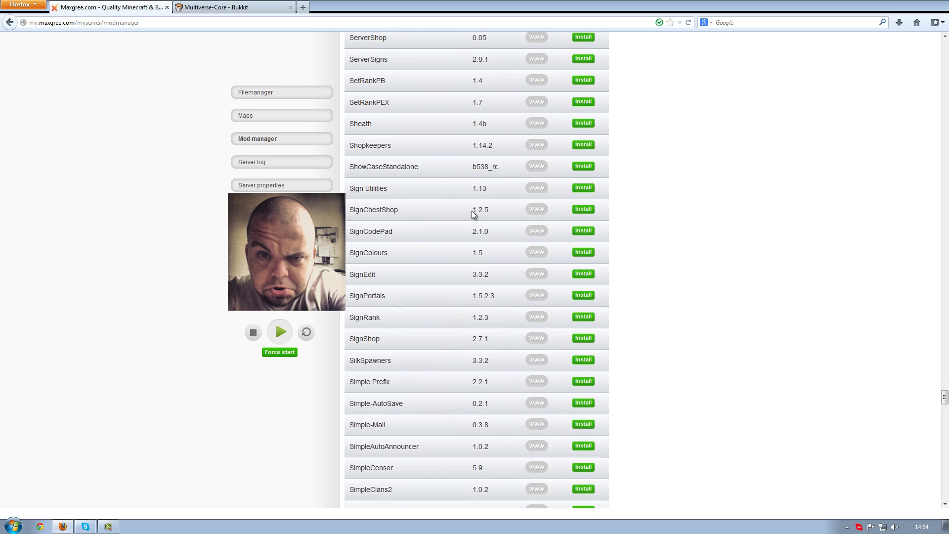
scroll(471, 210, down, 5)
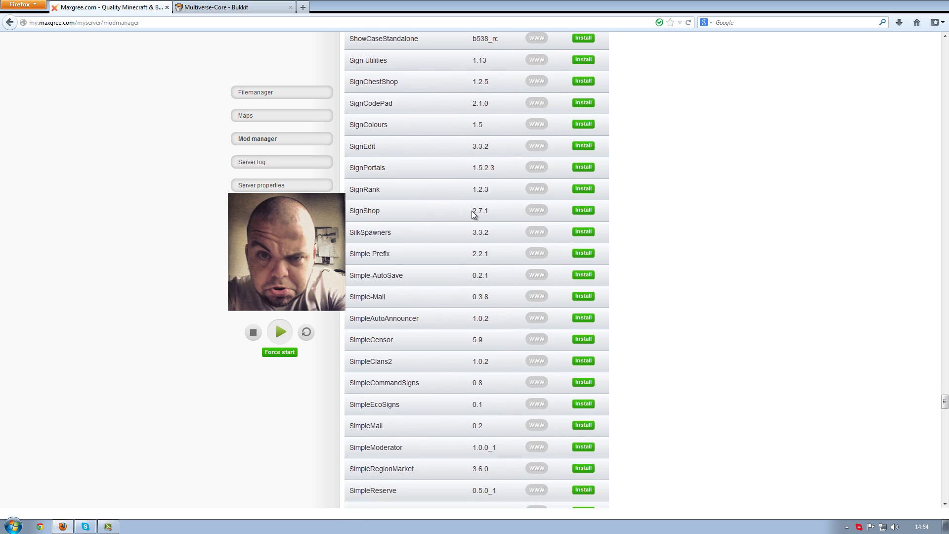
scroll(472, 210, down, 3)
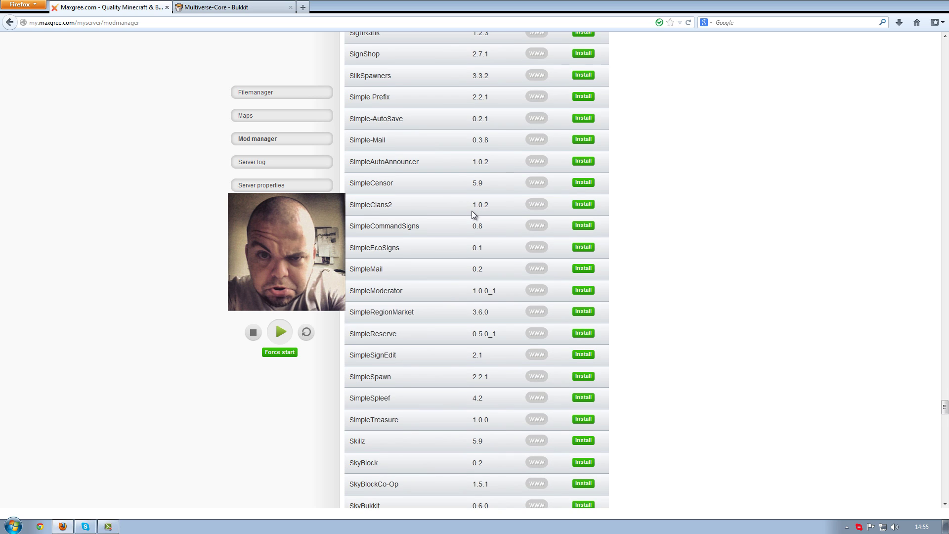
scroll(472, 211, down, 8)
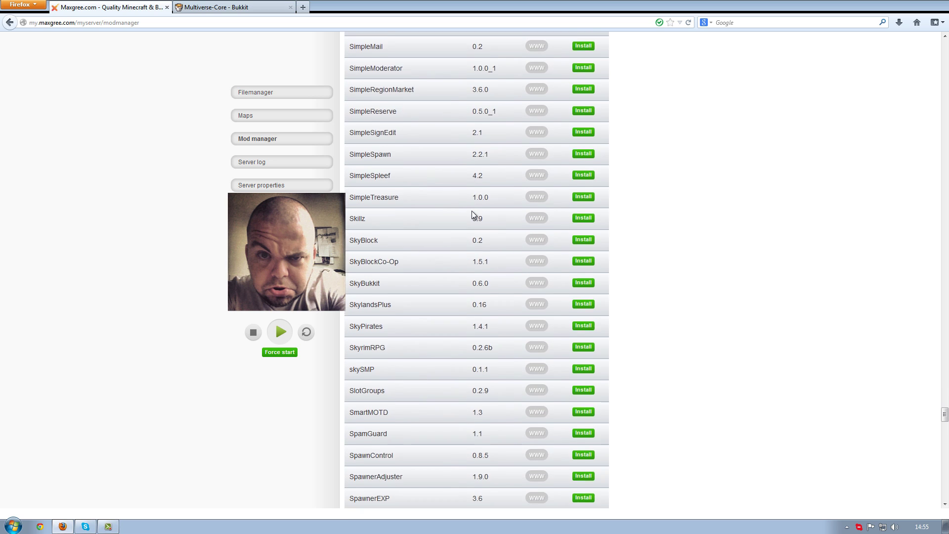
scroll(472, 211, down, 3)
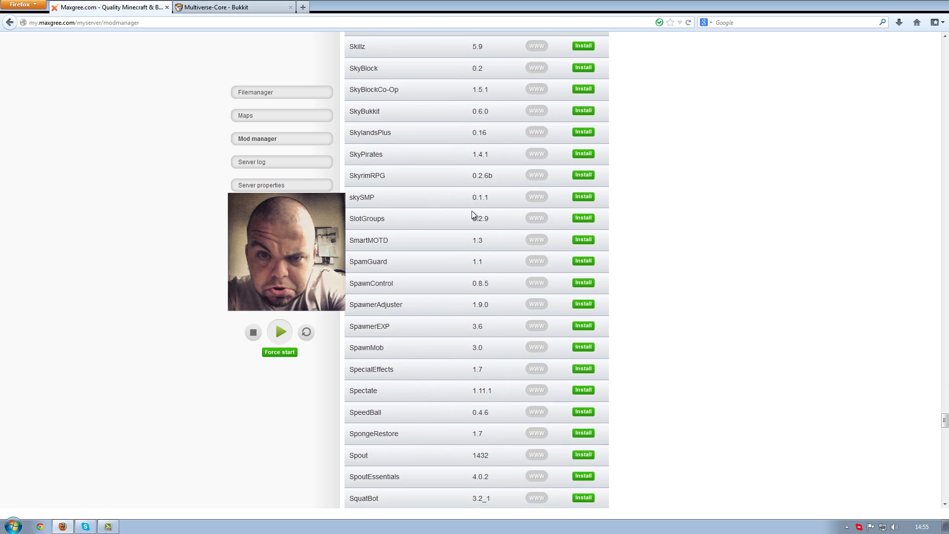
Read the description and commands on the SkyPirates plugin's web page and install SkyPirates from the mod manager
middle_click(535, 154)
click(194, 6)
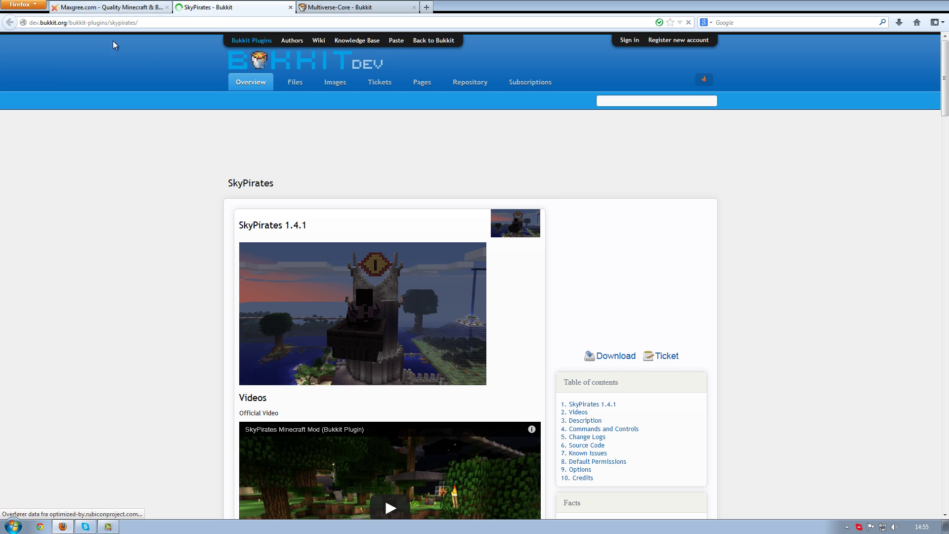
scroll(178, 187, down, 5)
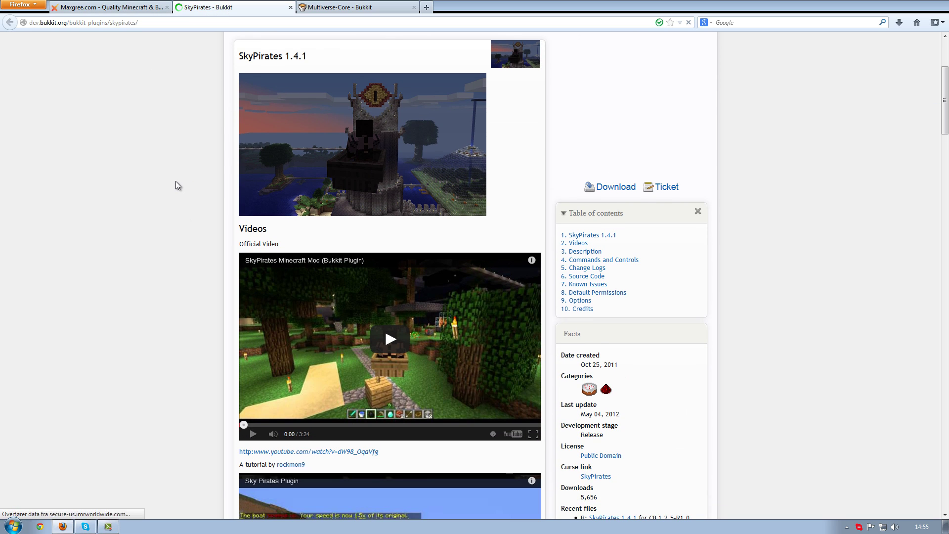
scroll(176, 182, down, 8)
scroll(176, 182, down, 9)
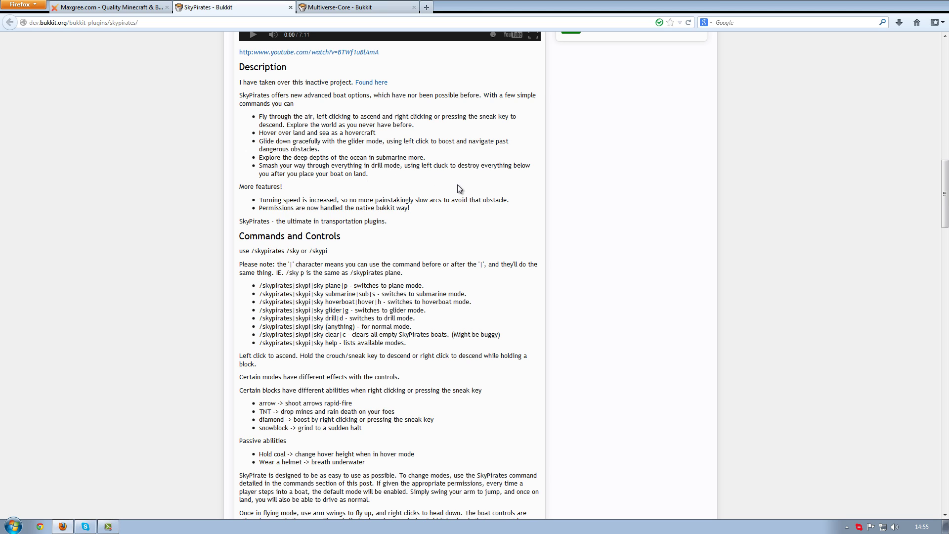
scroll(458, 188, up, 10)
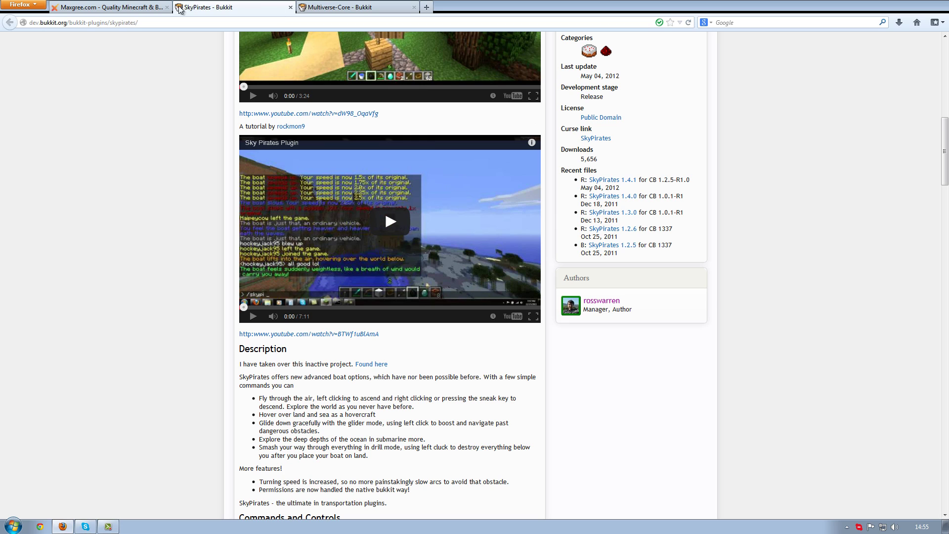
click(148, 7)
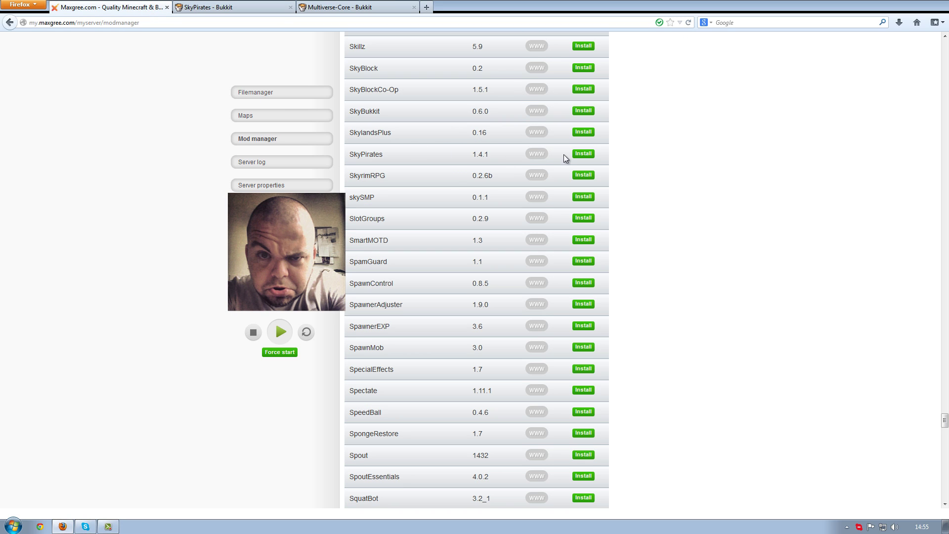
click(582, 155)
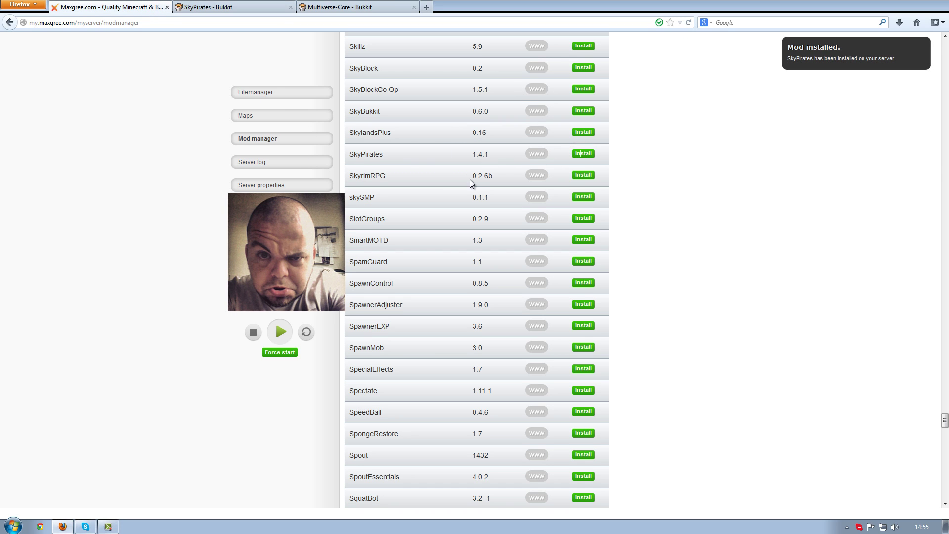
Open the StreetLamps plugin's web page from the plugin list, read its features and usage instructions, and close the page
scroll(469, 179, down, 6)
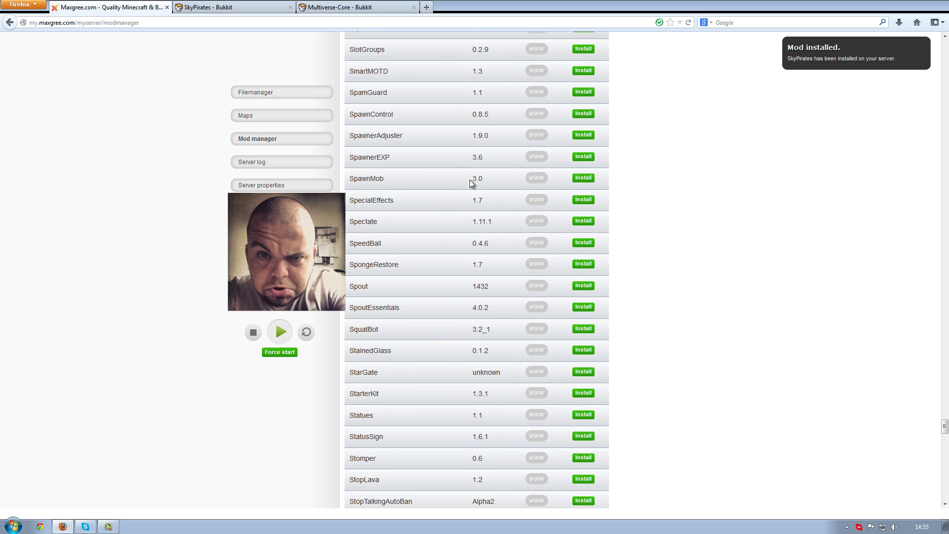
scroll(470, 179, down, 5)
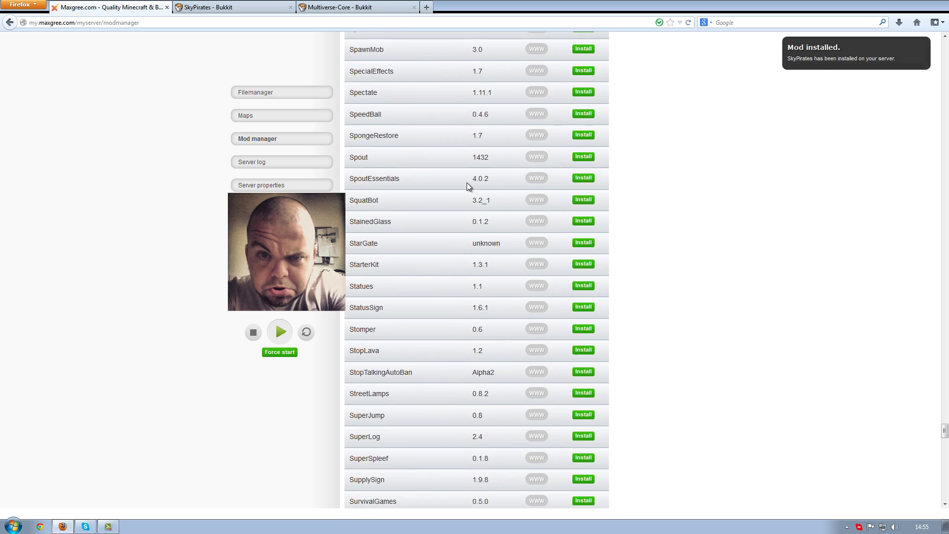
scroll(466, 182, down, 2)
scroll(449, 198, down, 1)
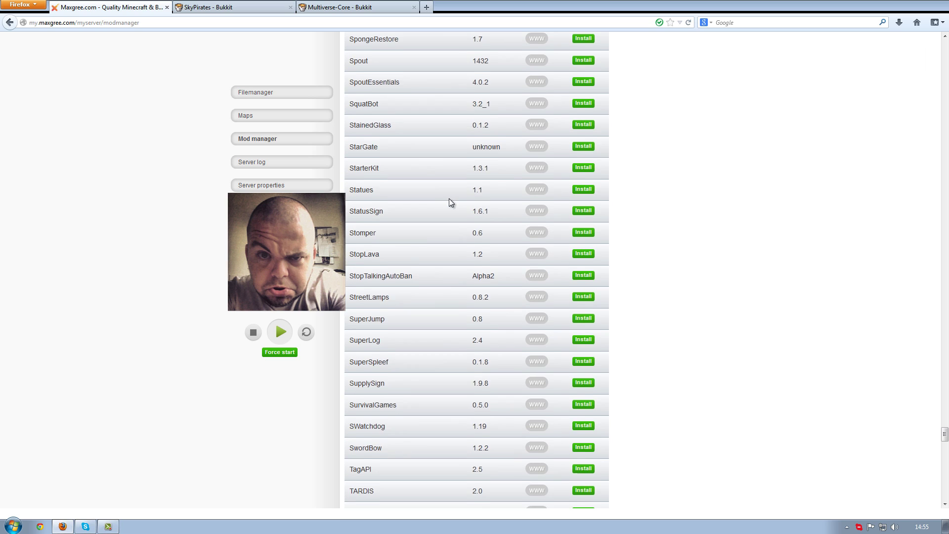
scroll(448, 198, down, 4)
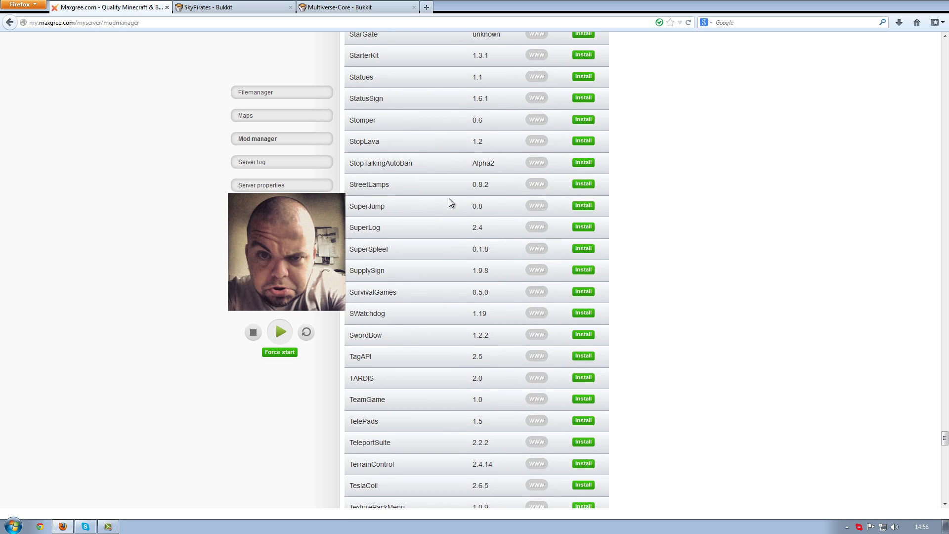
scroll(449, 198, down, 2)
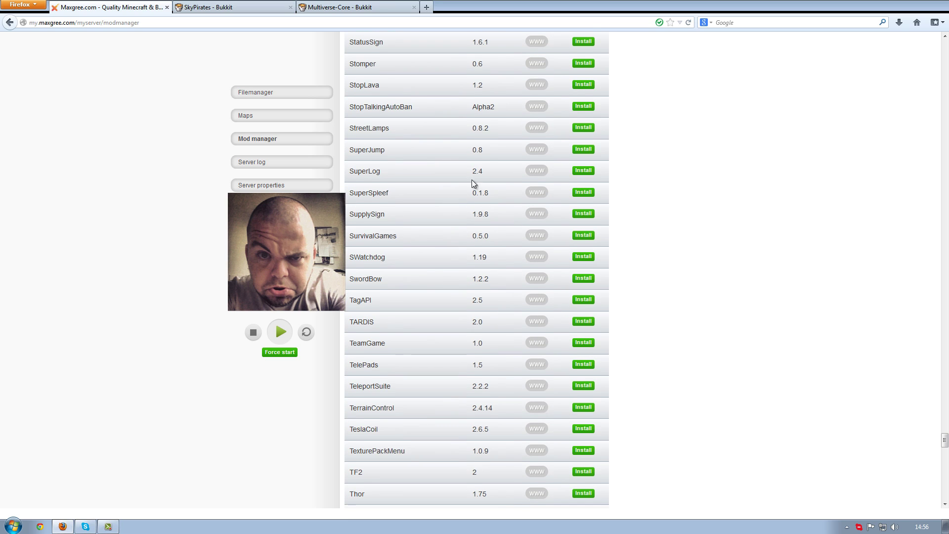
click(540, 129)
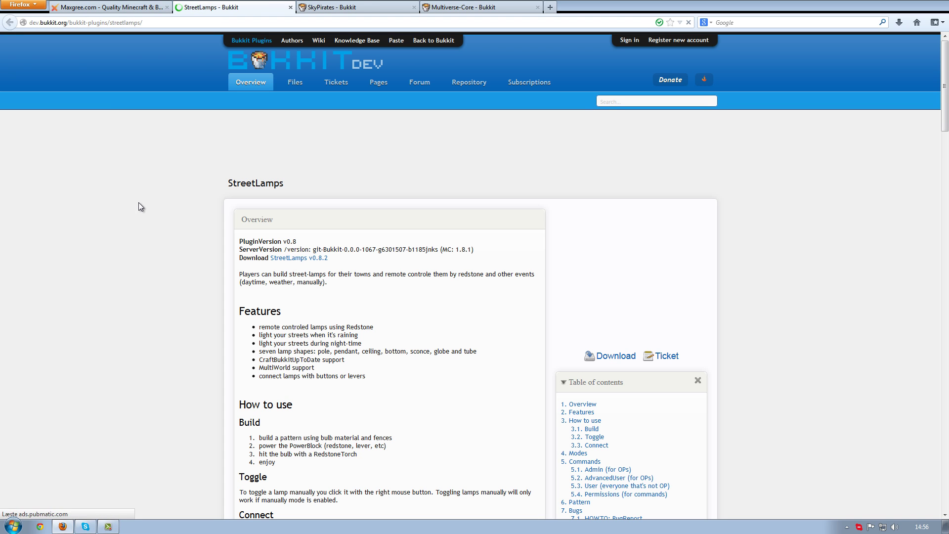
scroll(138, 203, down, 2)
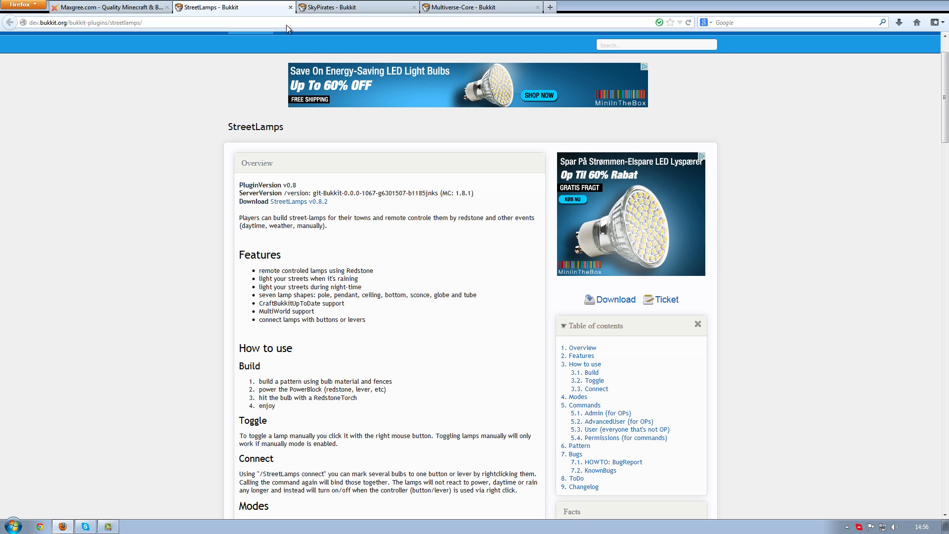
click(291, 8)
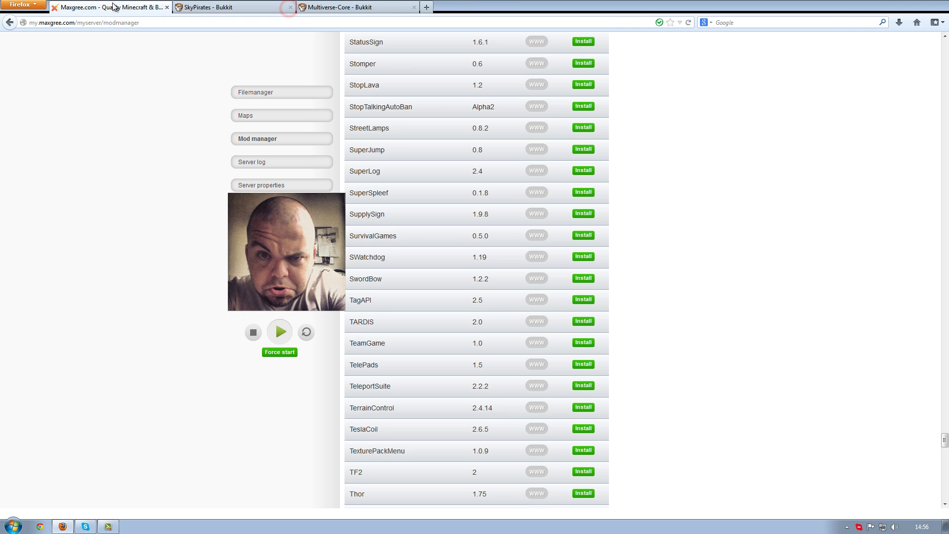
Browse the plugin list from the Super entries through the T and U plugins to the V and W entries
scroll(173, 226, down, 4)
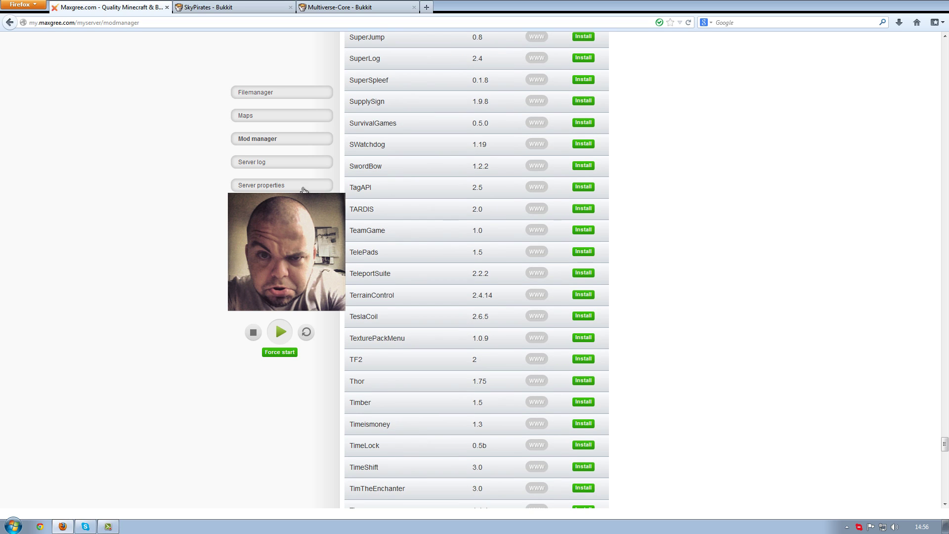
scroll(470, 150, down, 2)
scroll(475, 156, down, 4)
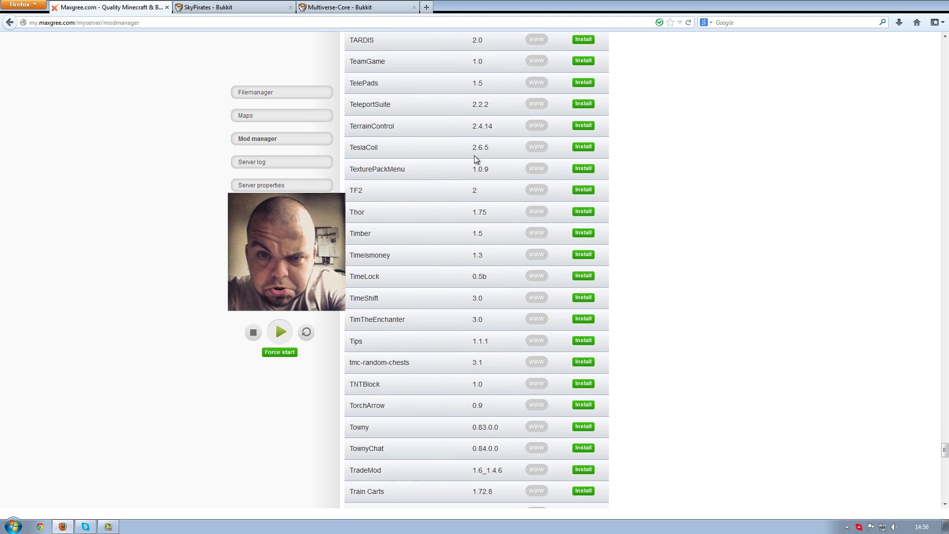
scroll(474, 155, down, 4)
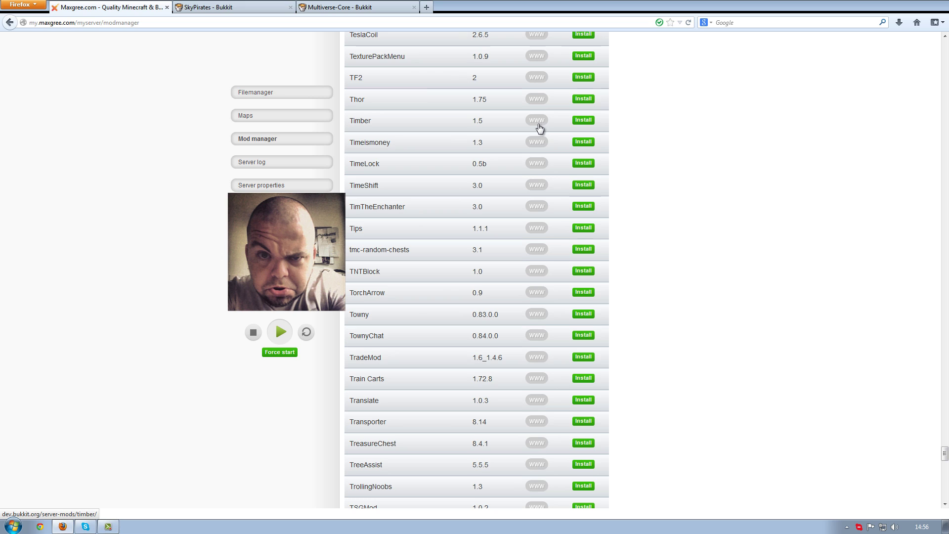
scroll(464, 188, down, 5)
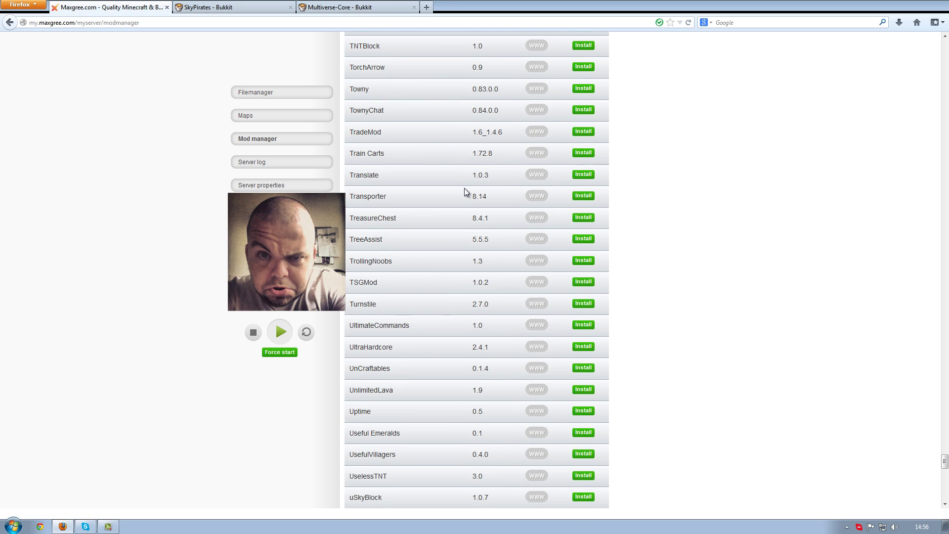
scroll(464, 189, down, 3)
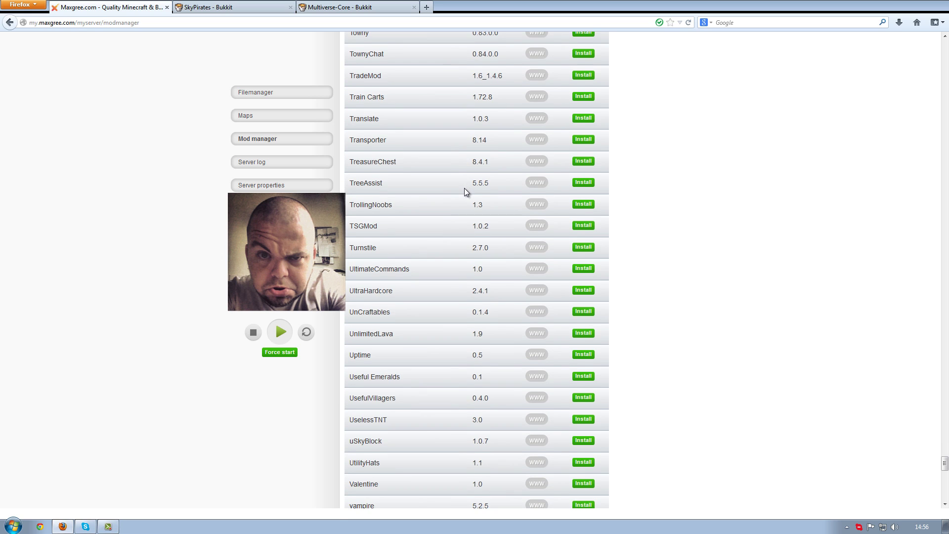
scroll(464, 192, down, 5)
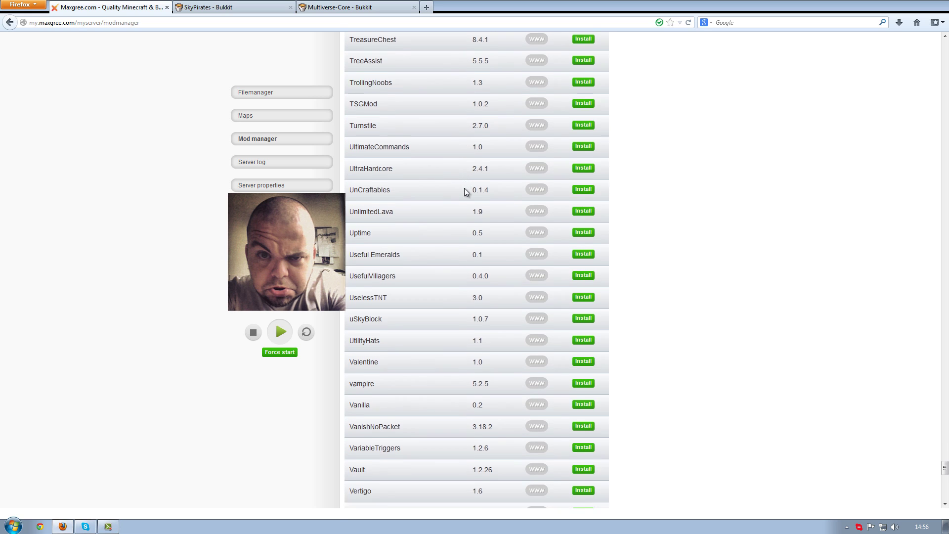
scroll(464, 190, down, 3)
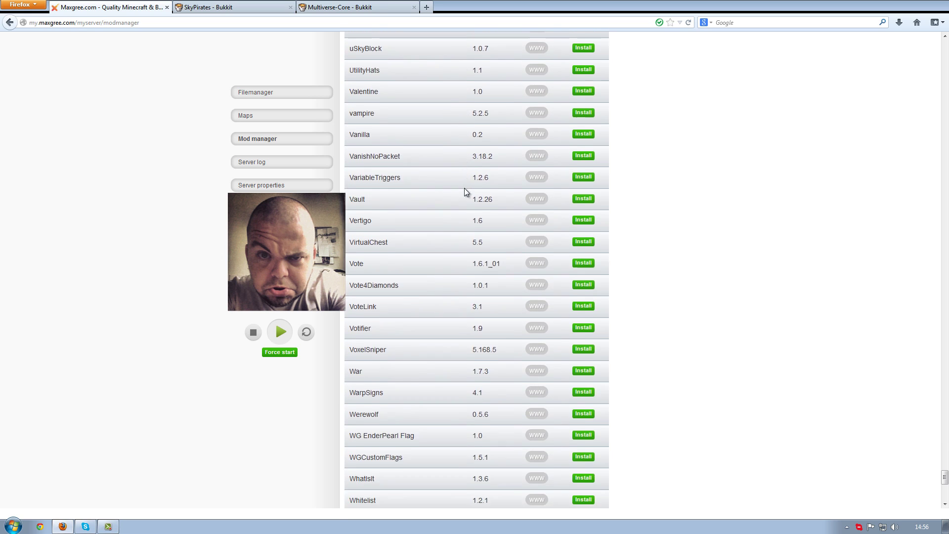
Open the vampire plugin's web page, read its overview, installation and documentation sections, and close the page
click(538, 111)
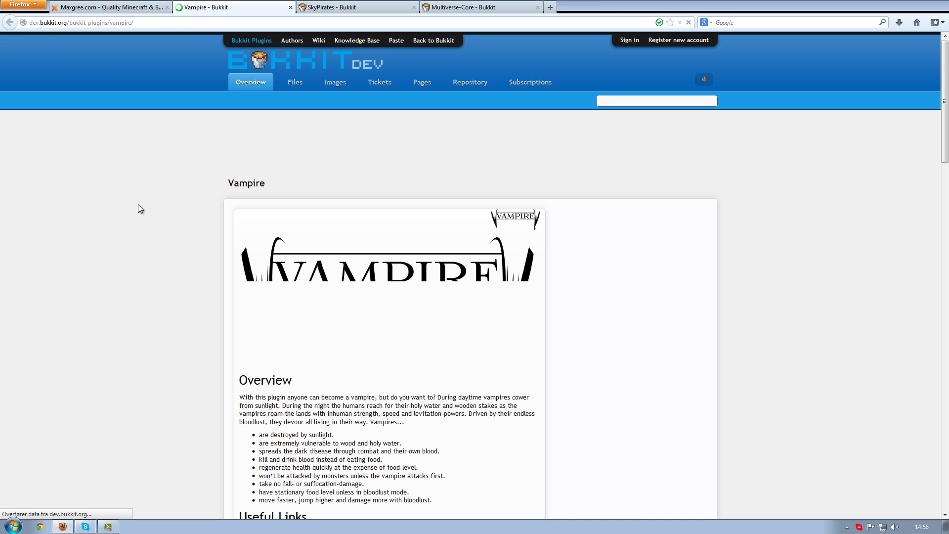
scroll(137, 204, down, 4)
scroll(138, 204, down, 2)
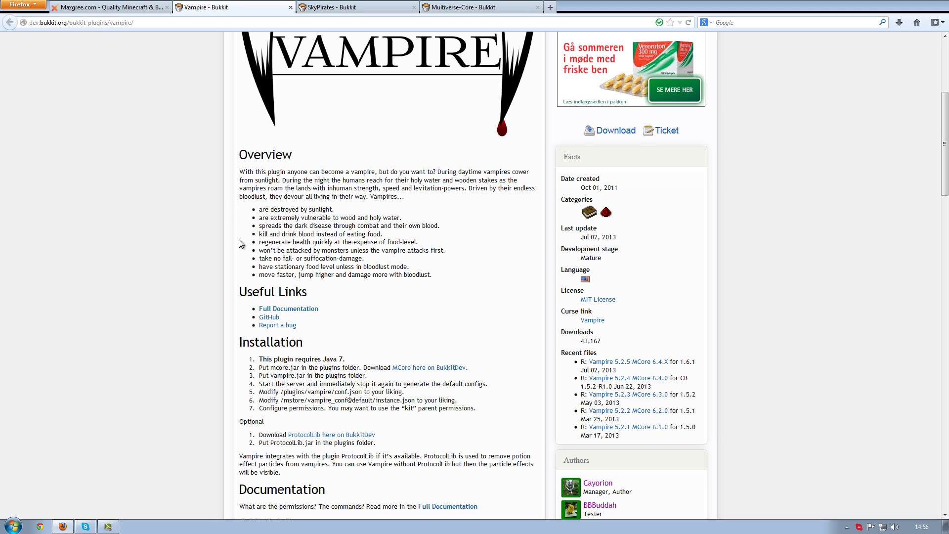
scroll(239, 239, down, 2)
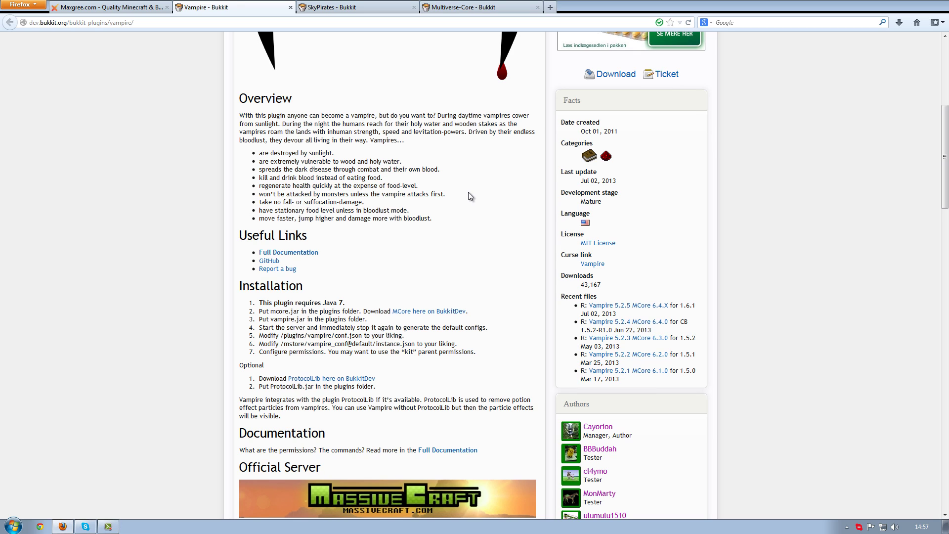
scroll(468, 193, down, 10)
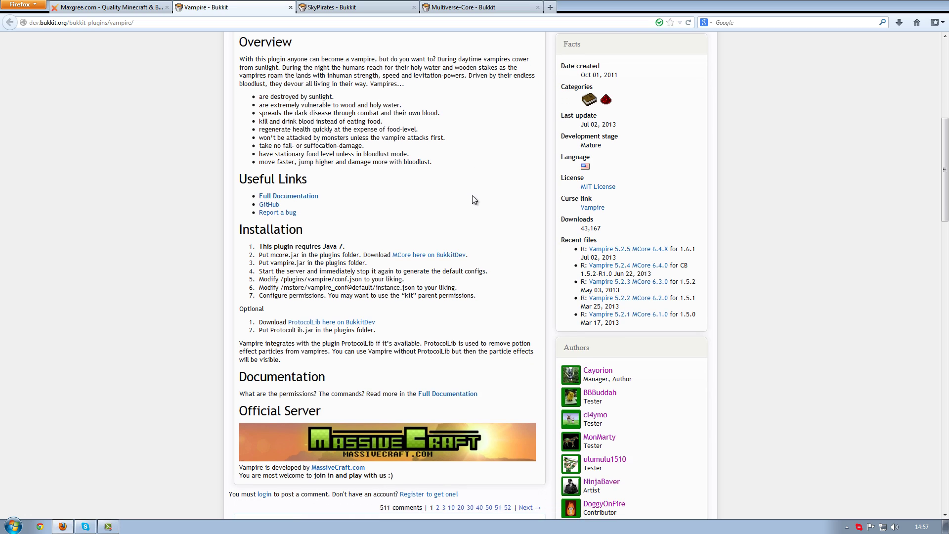
scroll(480, 205, down, 3)
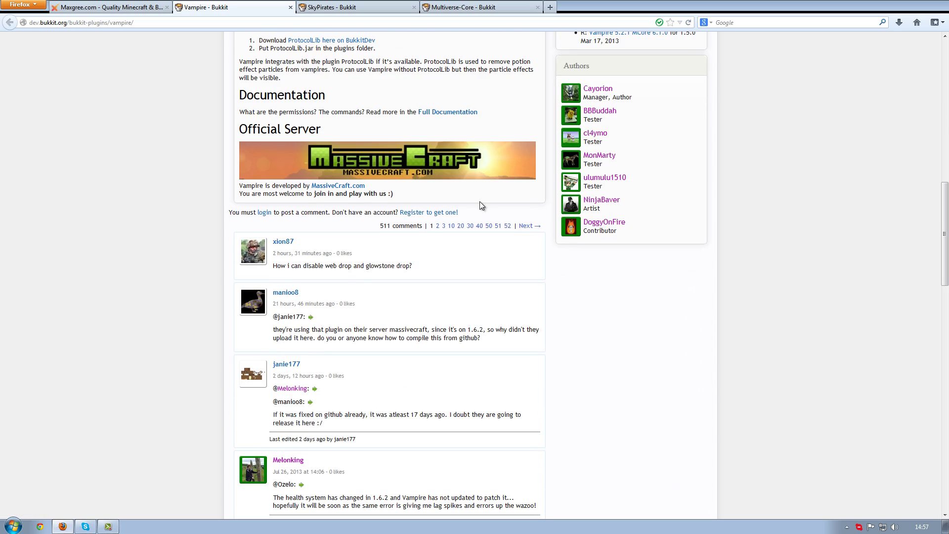
click(290, 7)
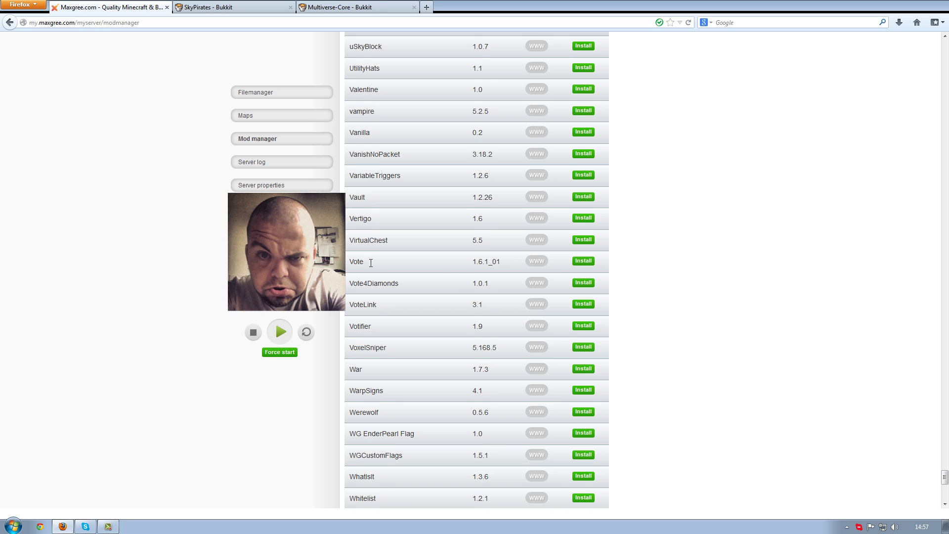
Find WorldEdit 5.5.6 among the W entries of the plugin list and install it on the server
scroll(462, 270, down, 17)
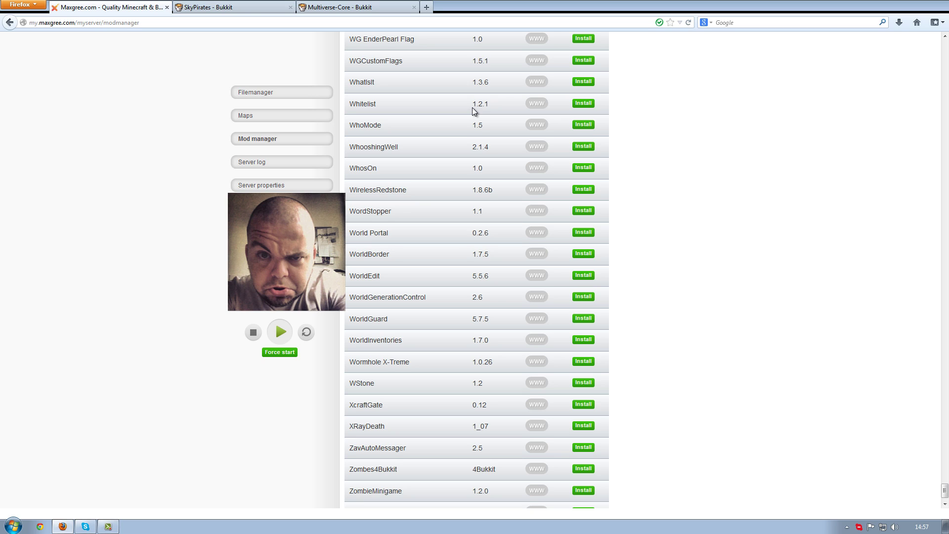
scroll(466, 126, down, 2)
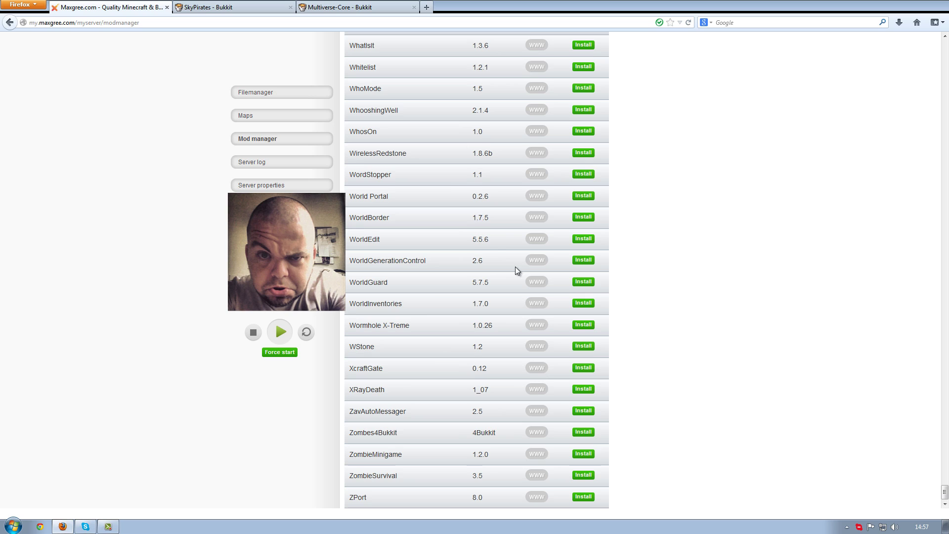
click(583, 239)
Reload the mod manager page to review the installed plugins under My plugins, and open the server log
middle_click(749, 420)
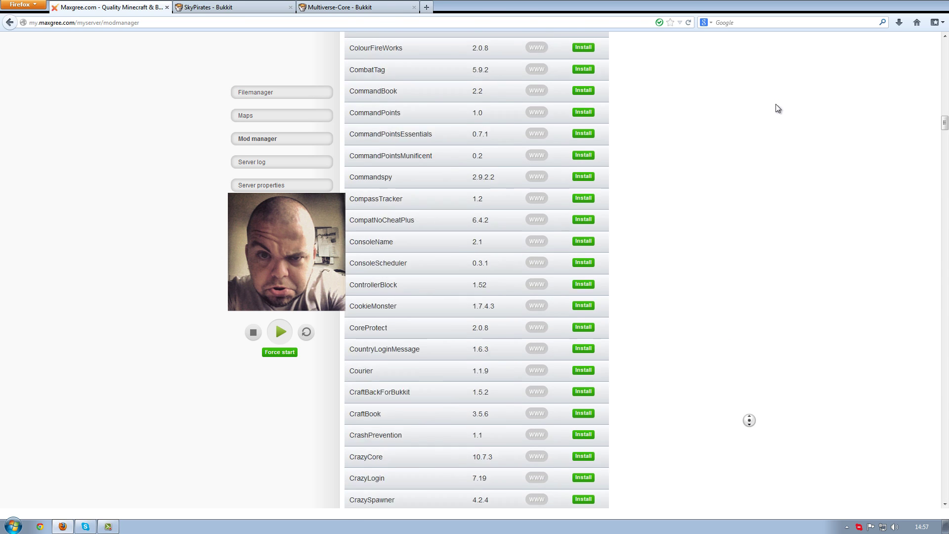
click(776, 111)
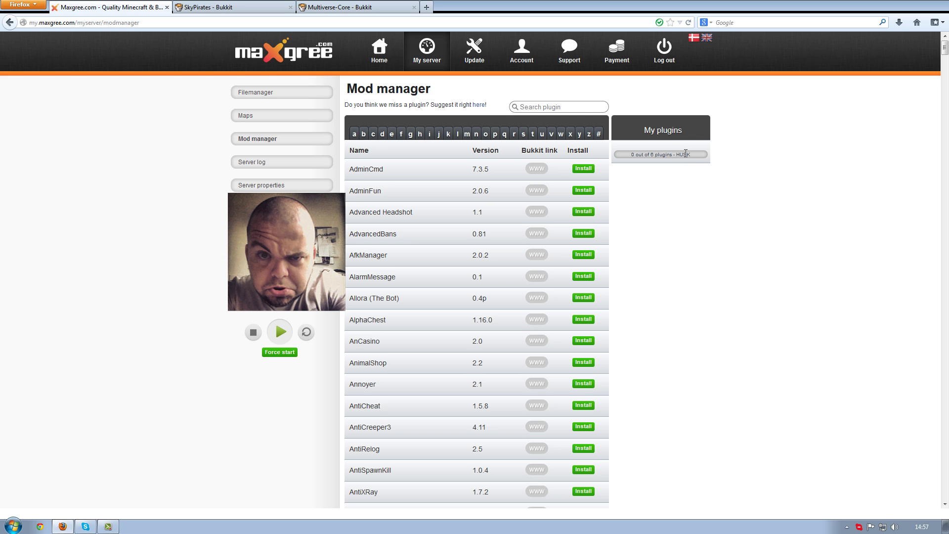
middle_click(807, 121)
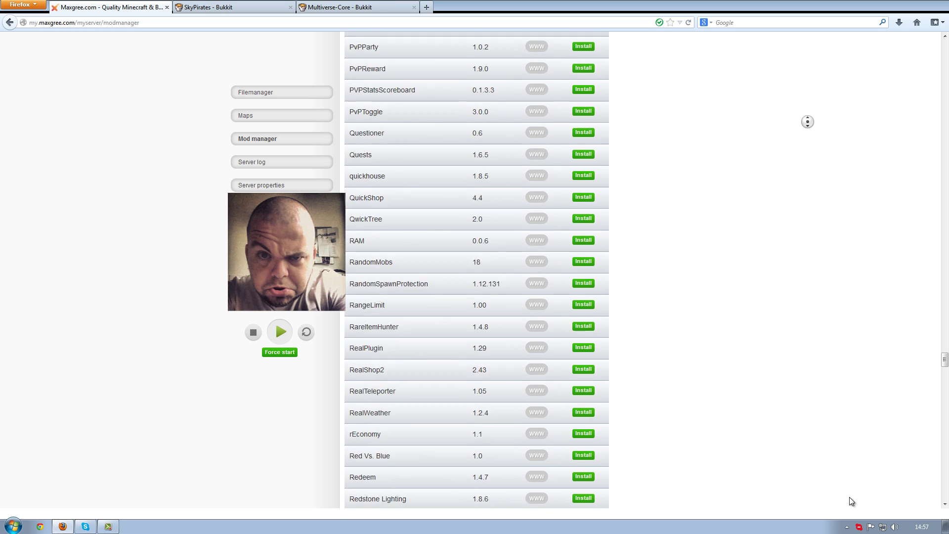
middle_click(785, 401)
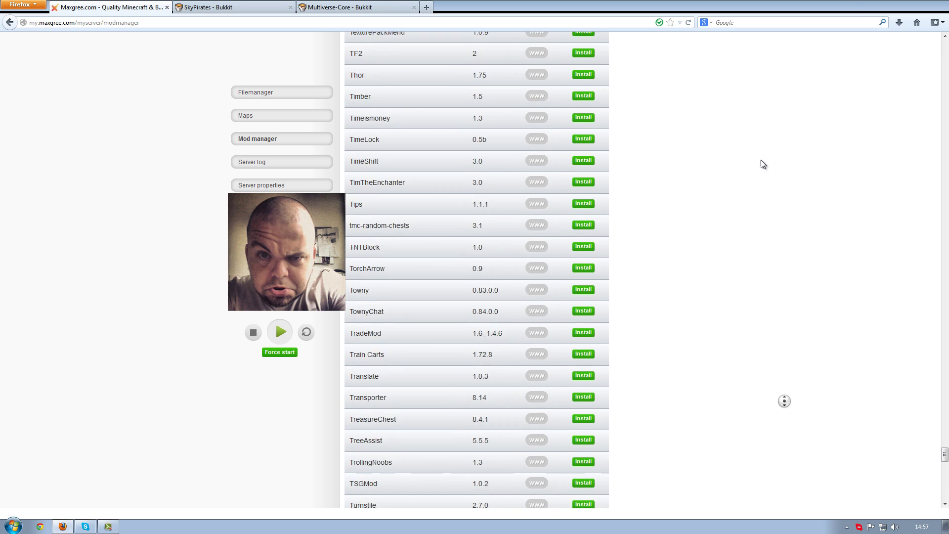
middle_click(760, 97)
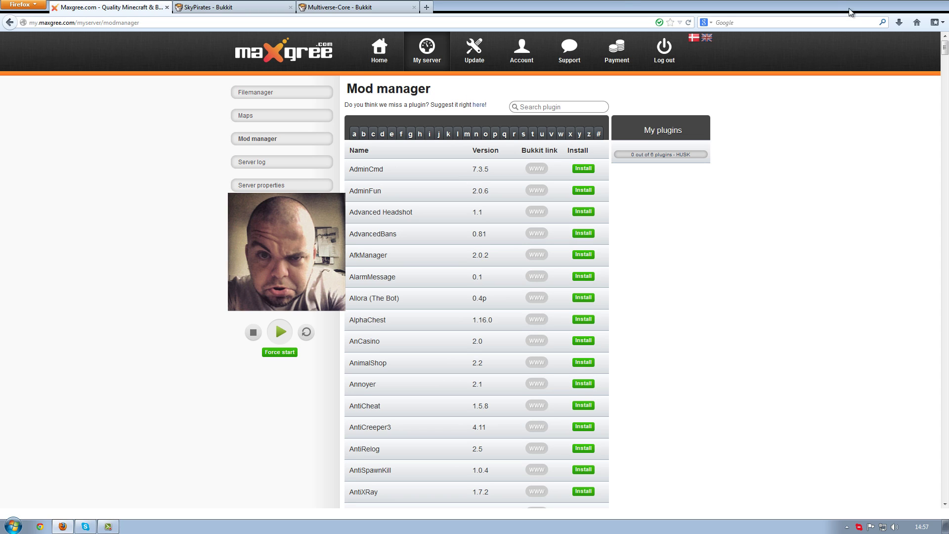
click(689, 22)
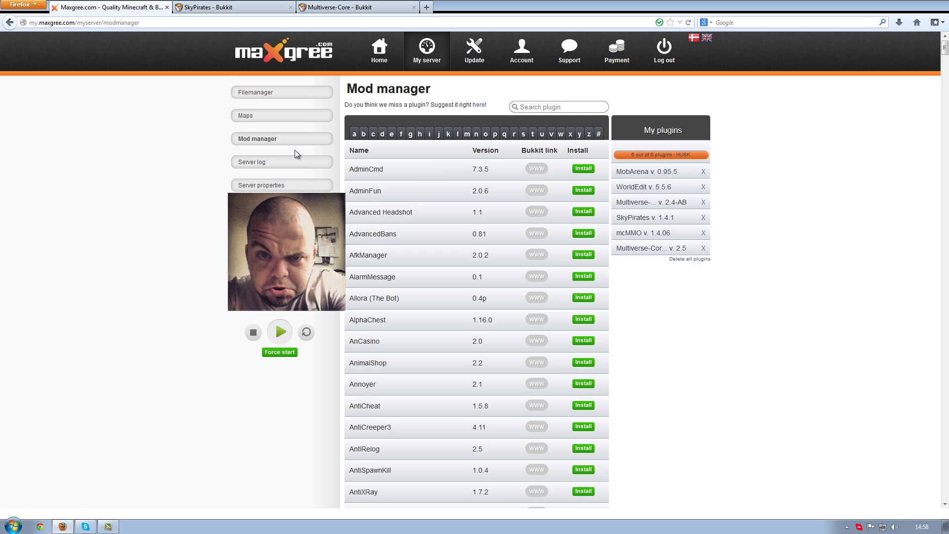
click(251, 164)
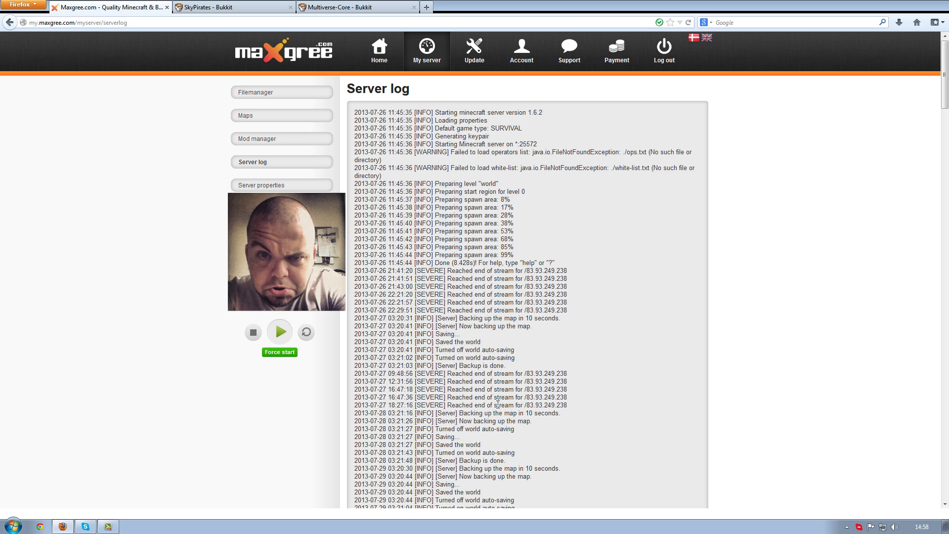
Make a new world in the server's Maps section, reload the page to list it, and delete that new world again
click(264, 123)
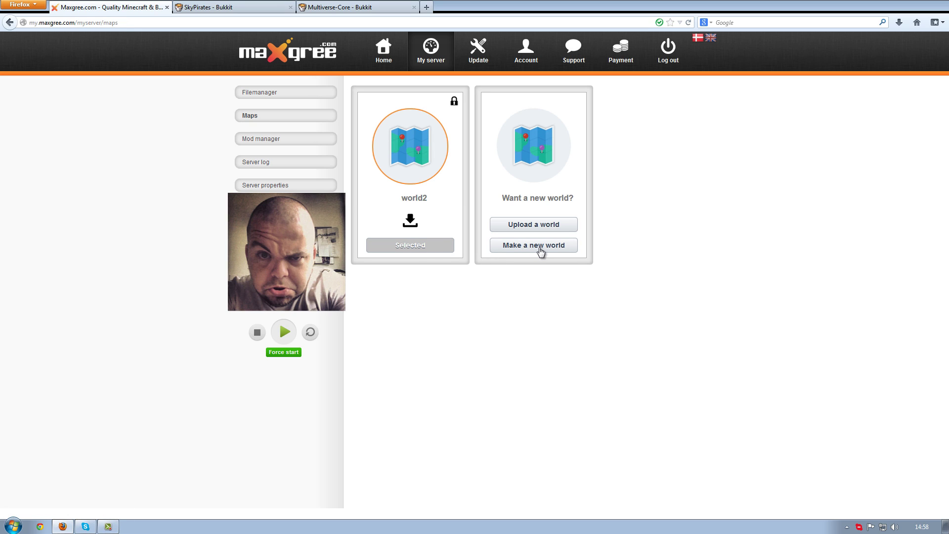
drag(540, 247, 542, 248)
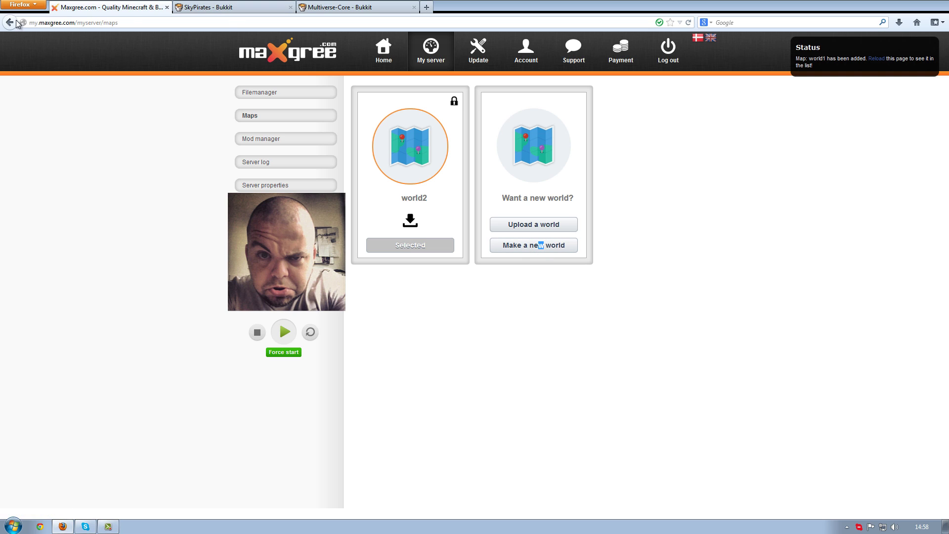
click(689, 21)
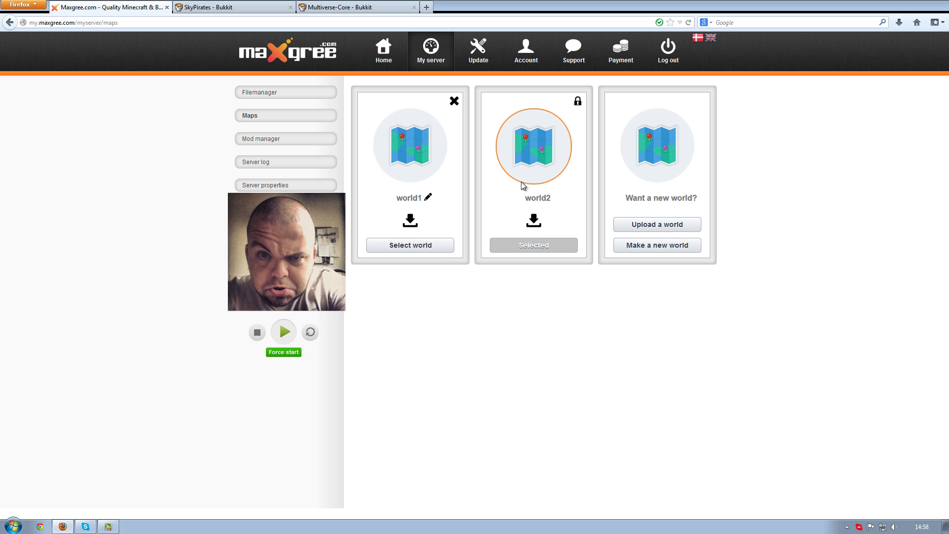
click(454, 103)
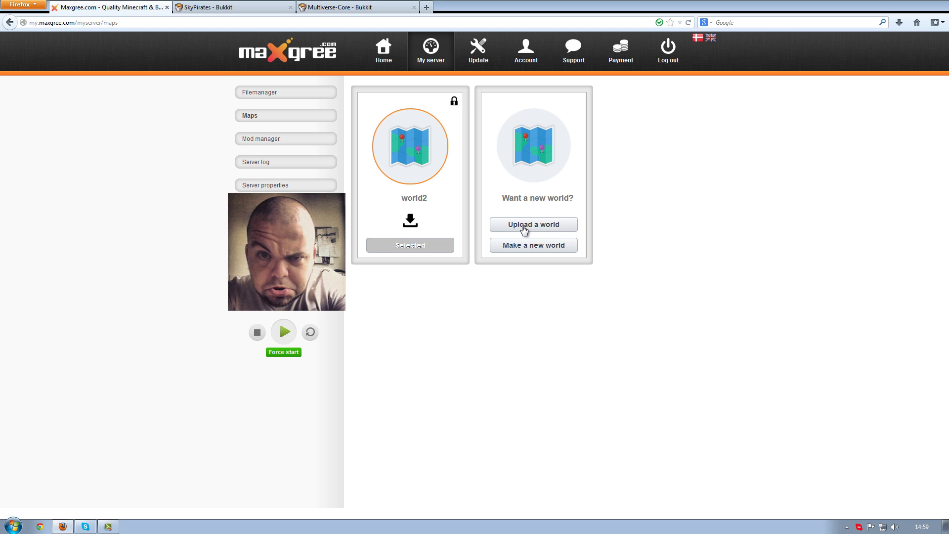
click(13, 526)
click(173, 378)
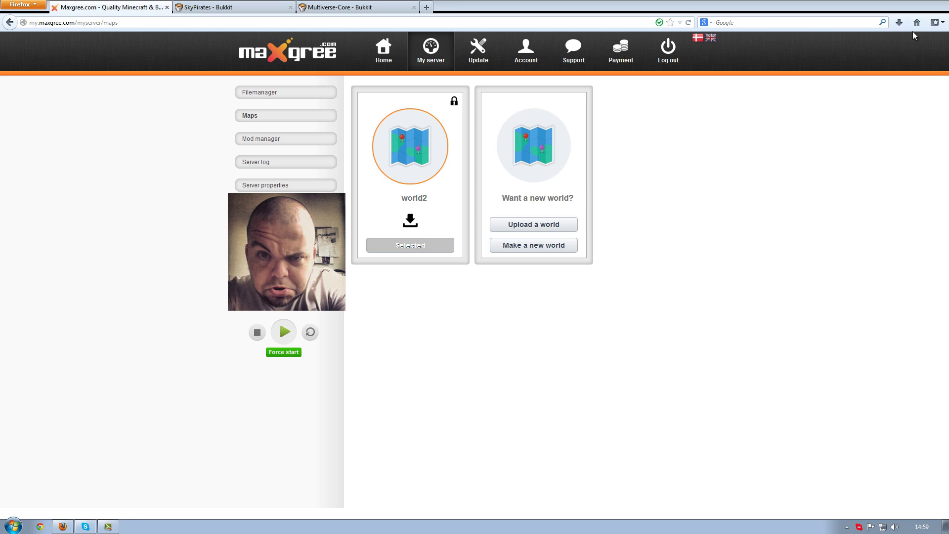
Open a file explorer window, go to %appdata% and open the saves folder inside .minecraft
click(912, 36)
click(14, 526)
click(188, 389)
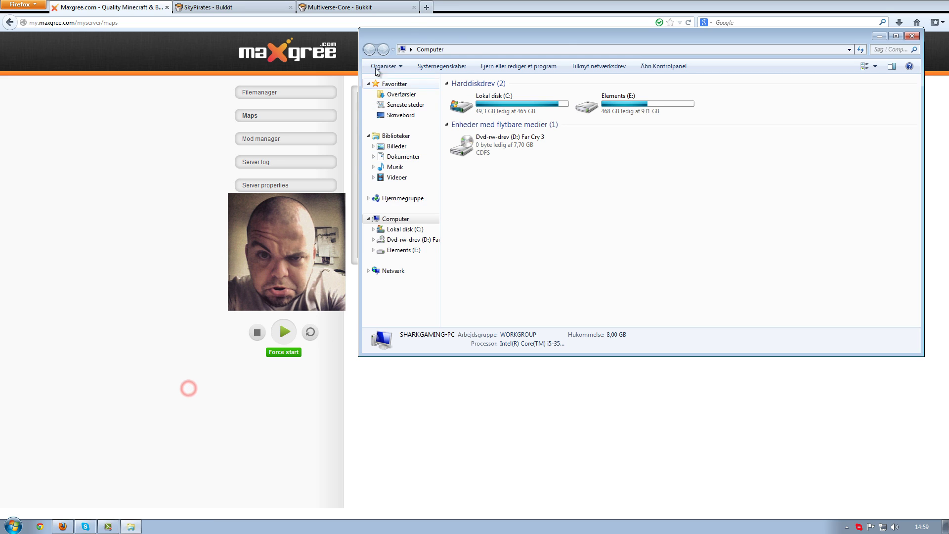
click(484, 47)
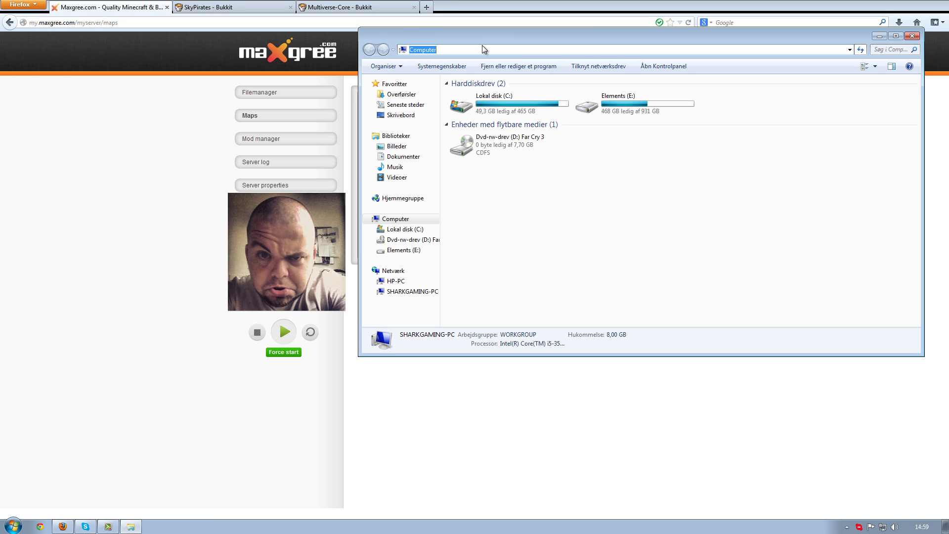
text(%appdar)
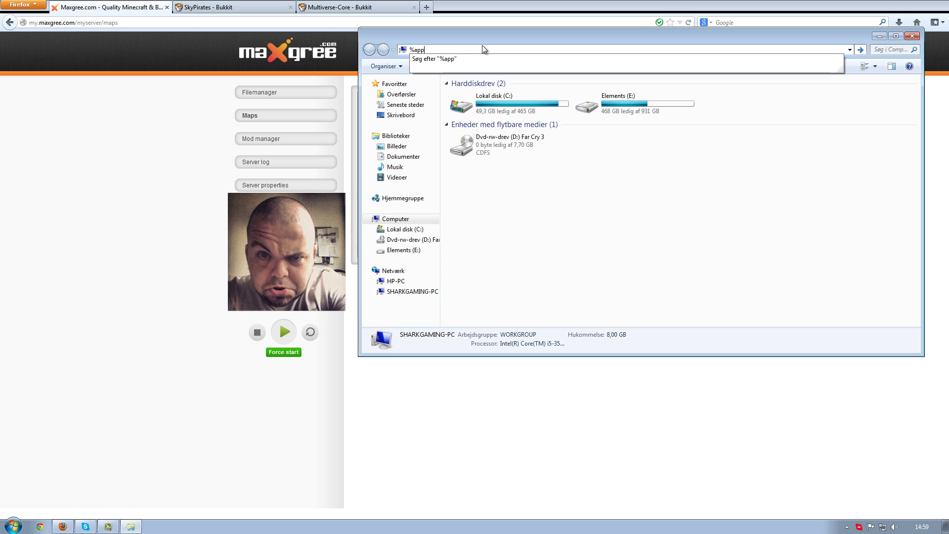
key(BackSpace)
text(ta%)
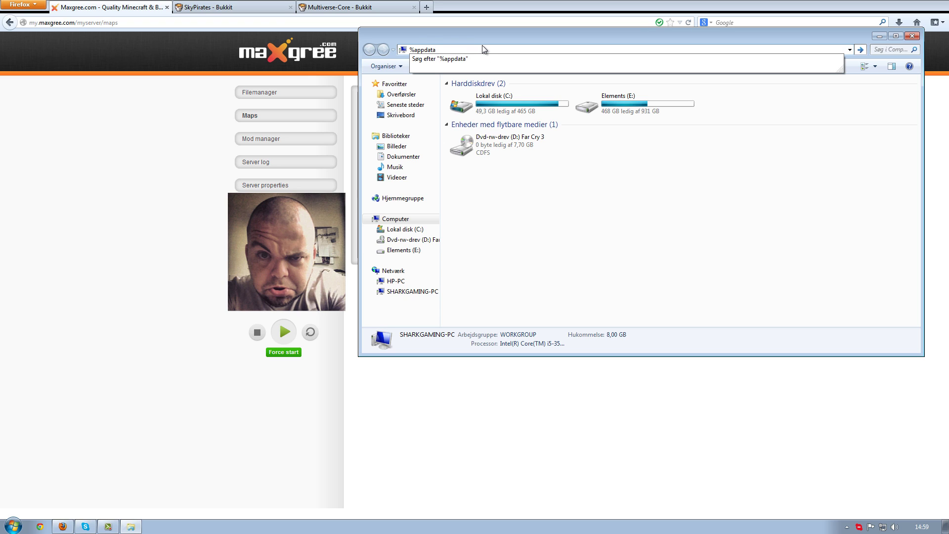
key(Return)
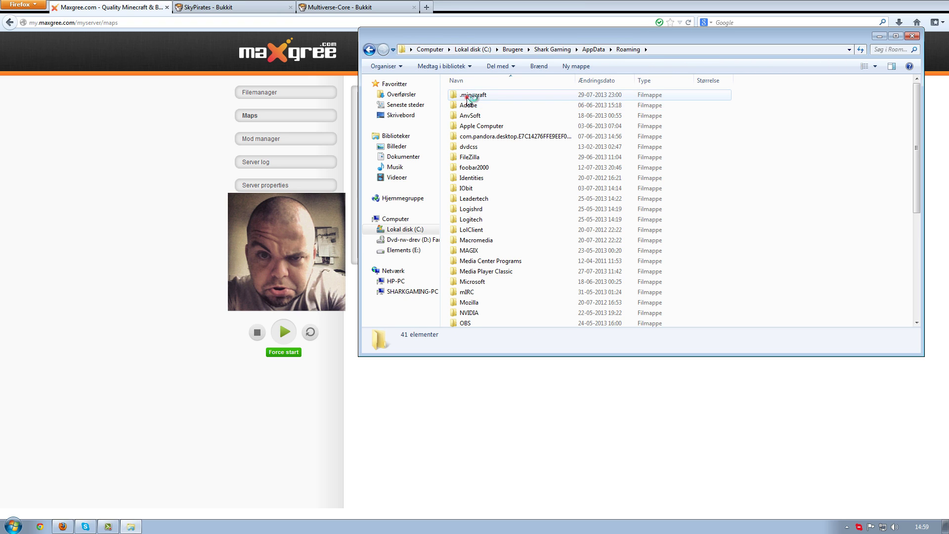
double_click(467, 96)
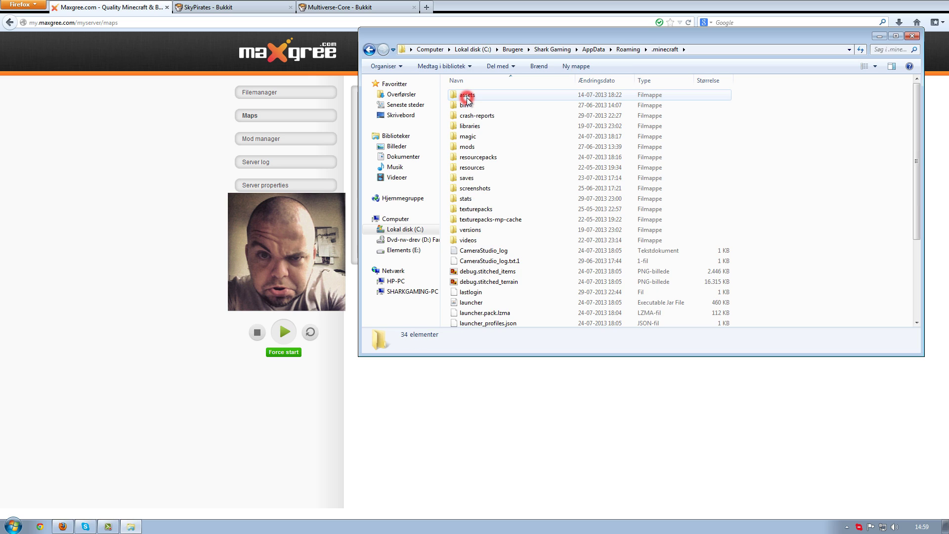
double_click(467, 178)
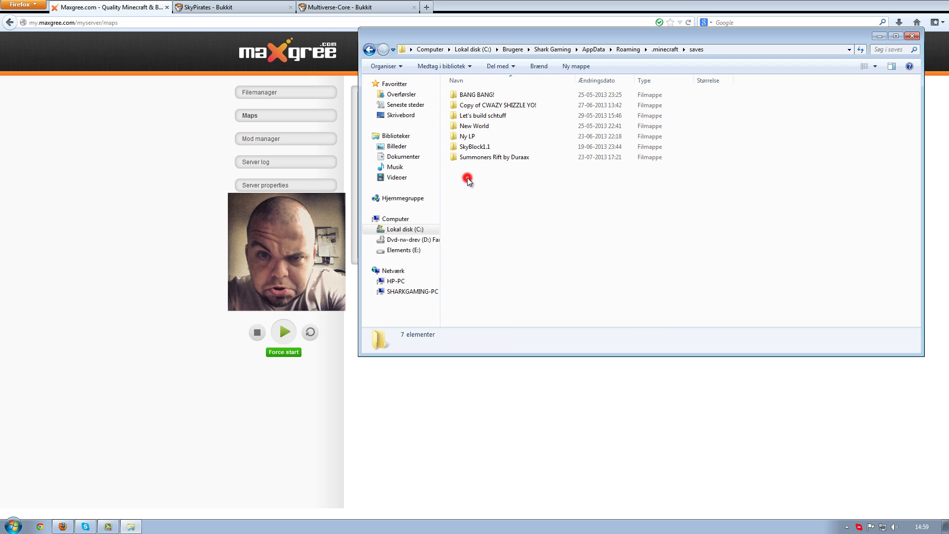
Compress the BANG BANG! world folder into a ZIP archive named BANG BANG!.zip with normal compression
click(481, 97)
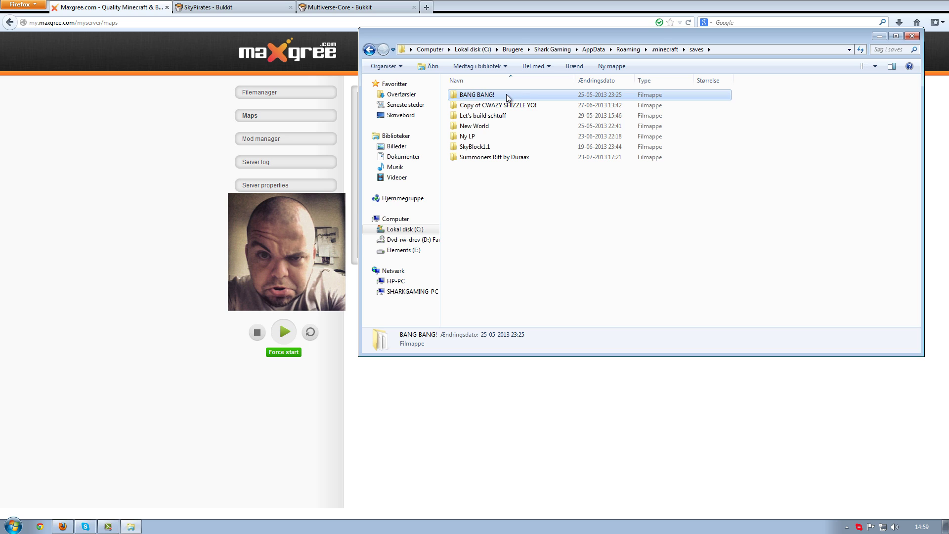
right_click(507, 97)
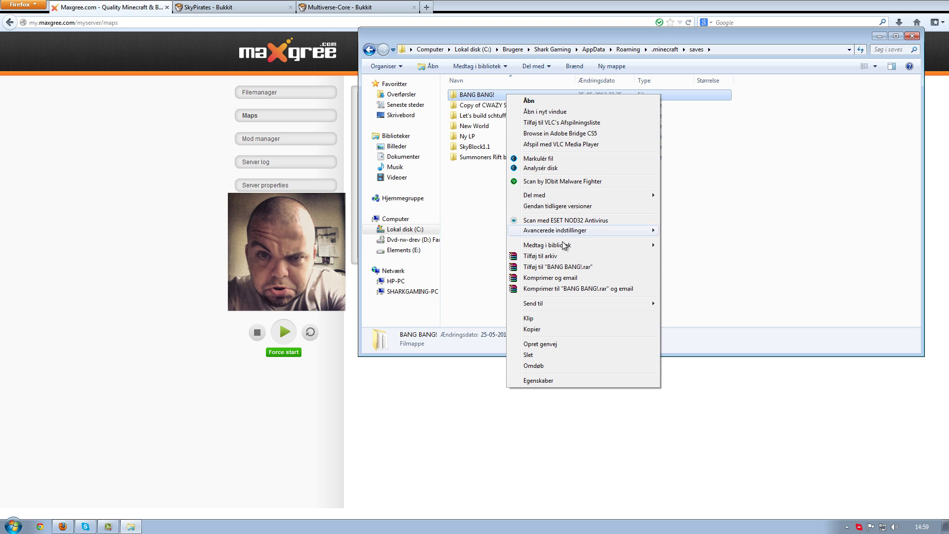
click(544, 256)
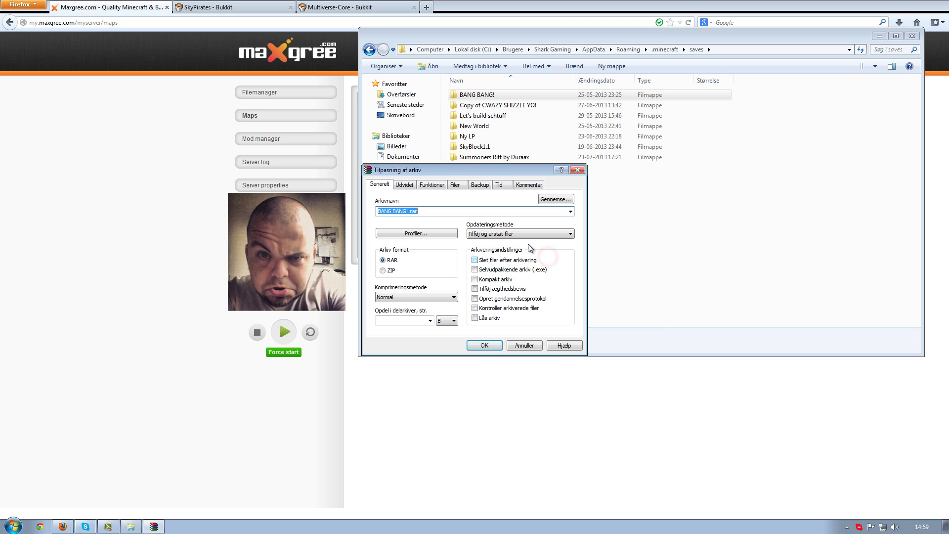
click(383, 271)
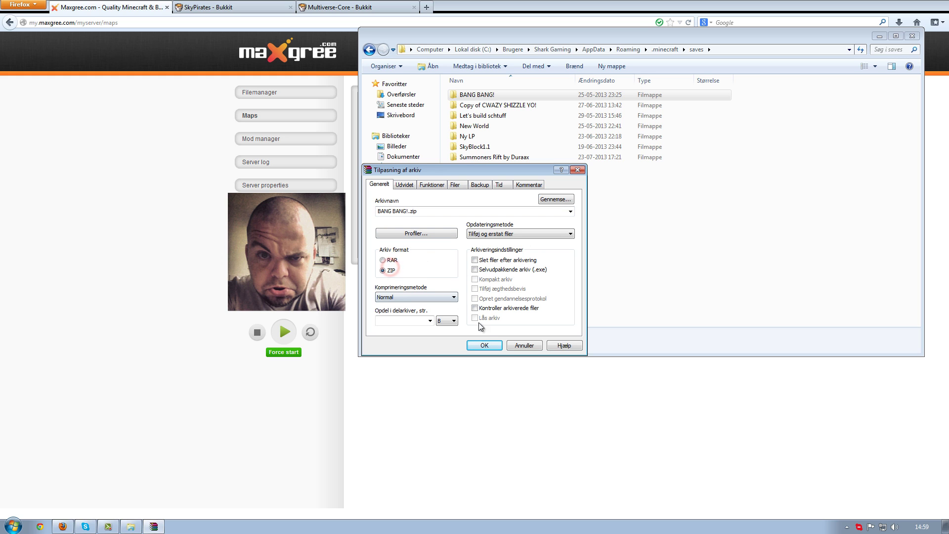
click(485, 345)
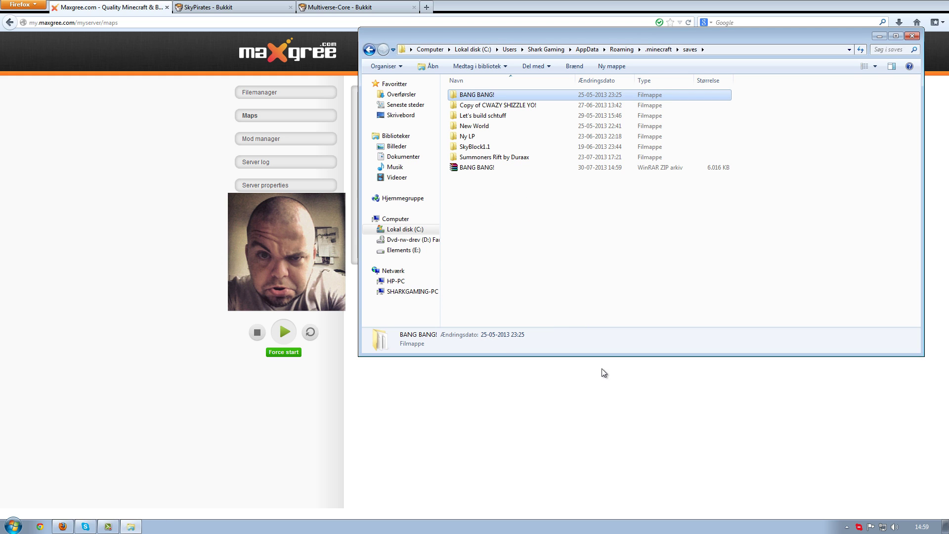
Move the explorer window clear of the web page's world cards and copy the full path of the saves folder
drag(779, 39, 907, 144)
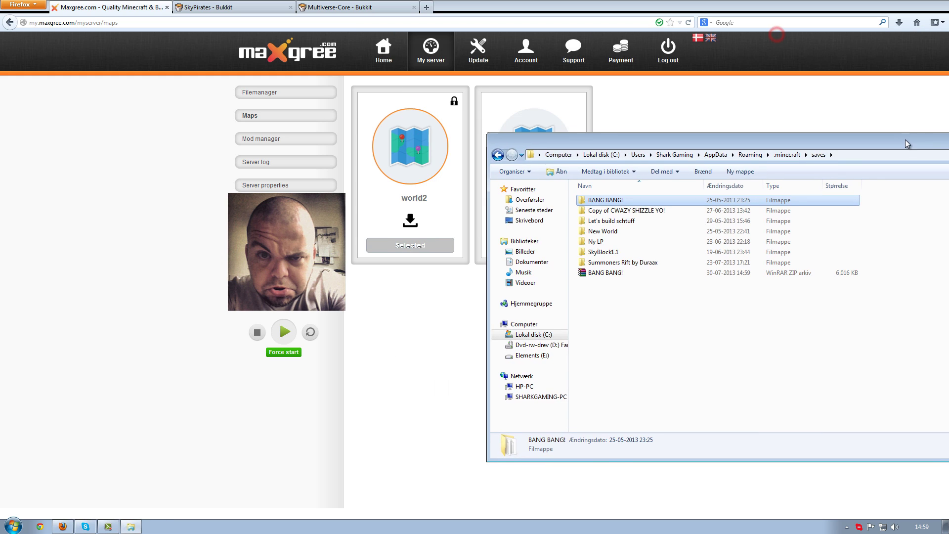
drag(600, 145, 503, 190)
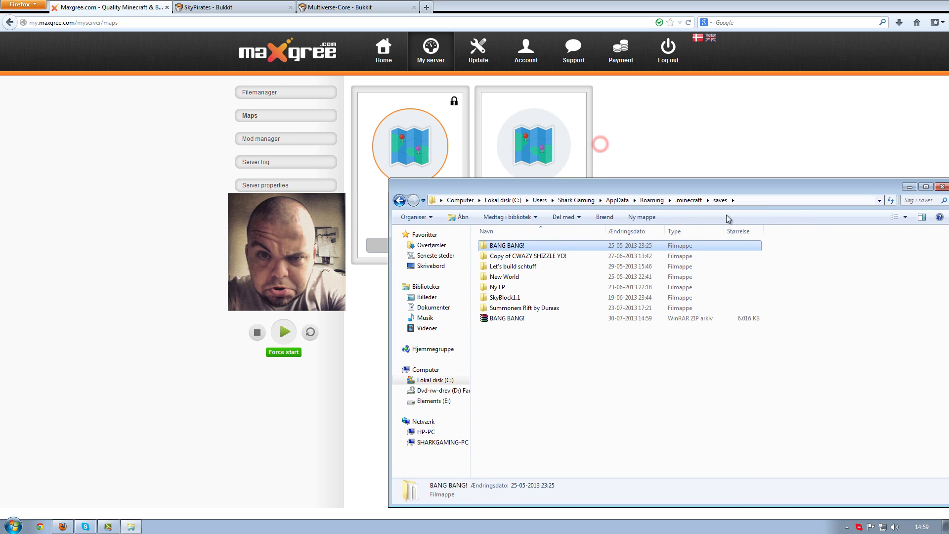
click(763, 201)
key(ctrl+c)
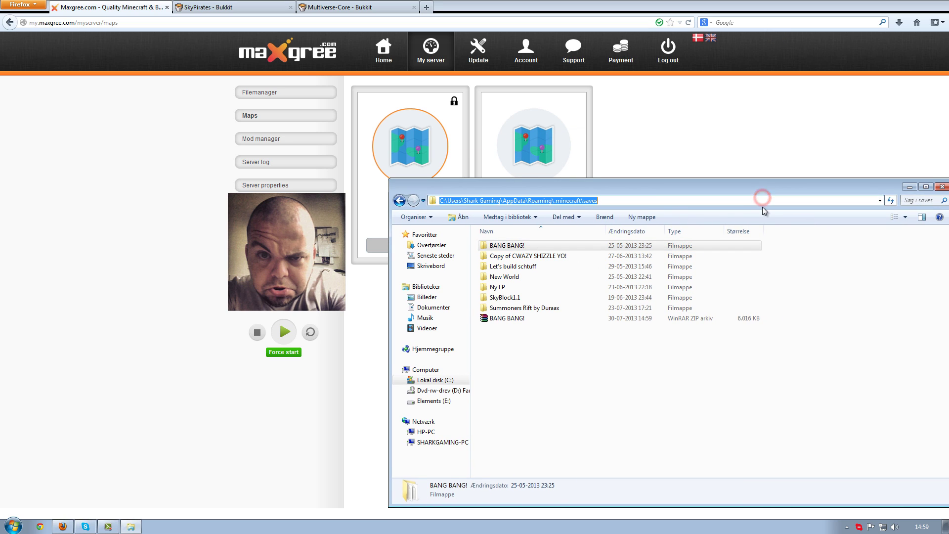
Upload the BANG BANG! ZIP archive as a world, browsing to it with the copied saves folder path, and reload the Maps page
click(661, 136)
click(532, 223)
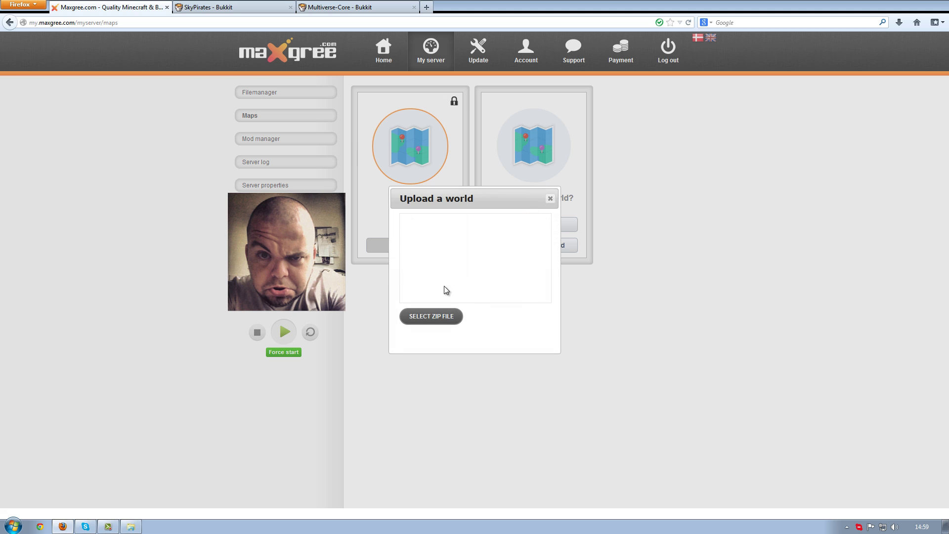
click(431, 316)
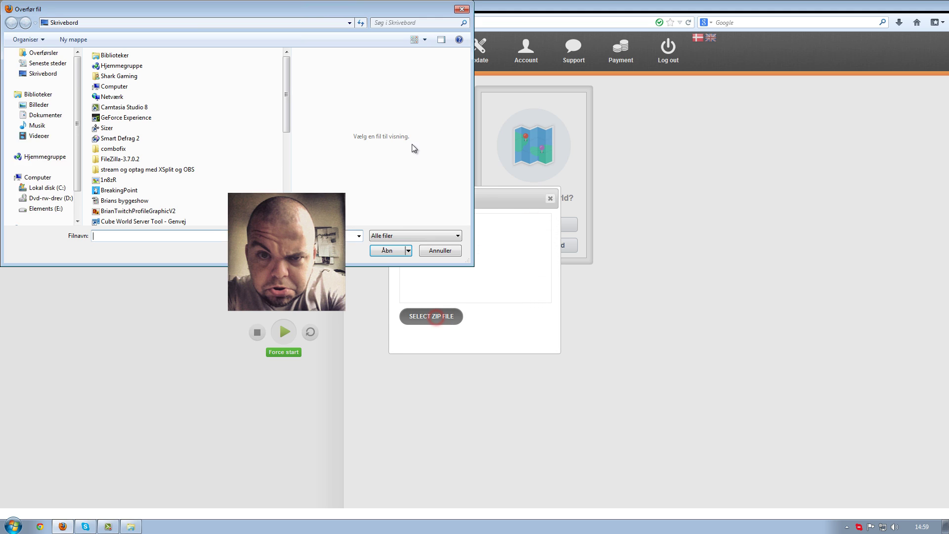
click(179, 28)
key(ctrl+v)
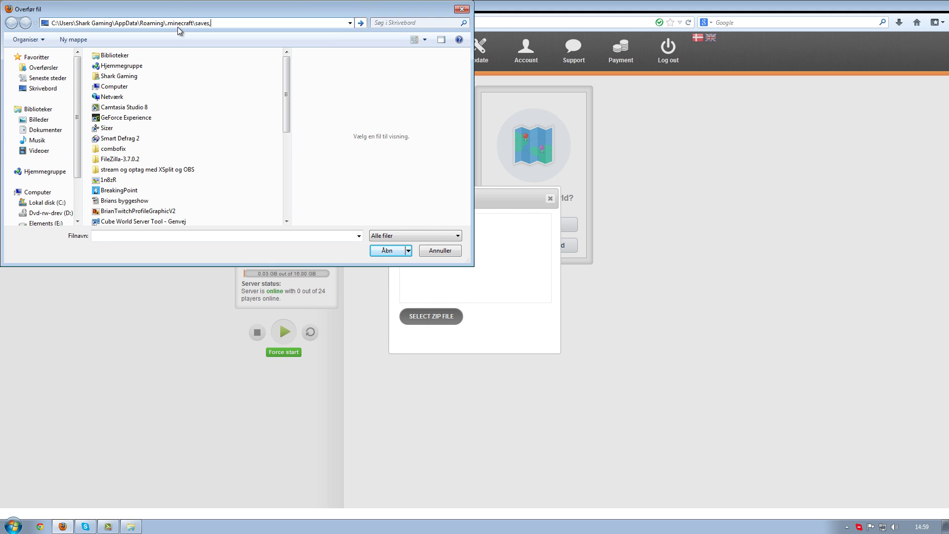
key(Return)
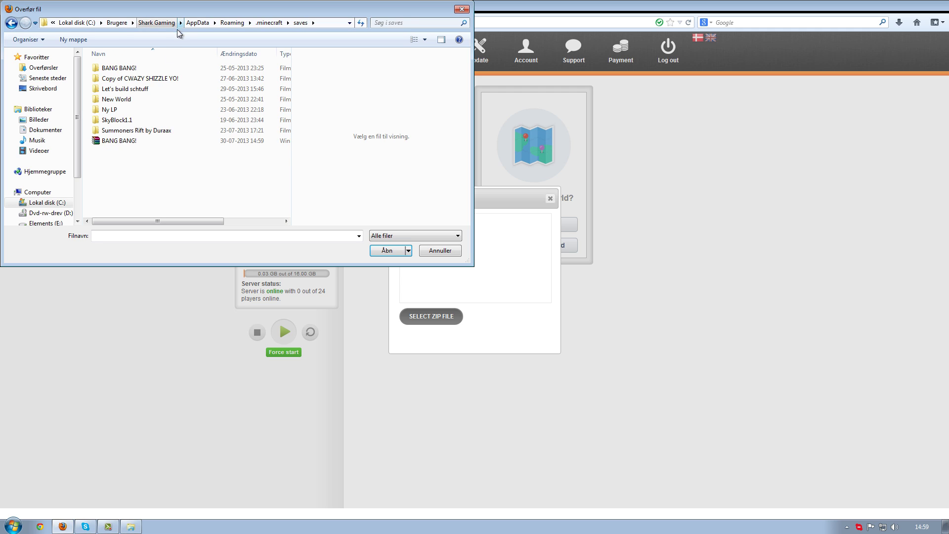
double_click(123, 143)
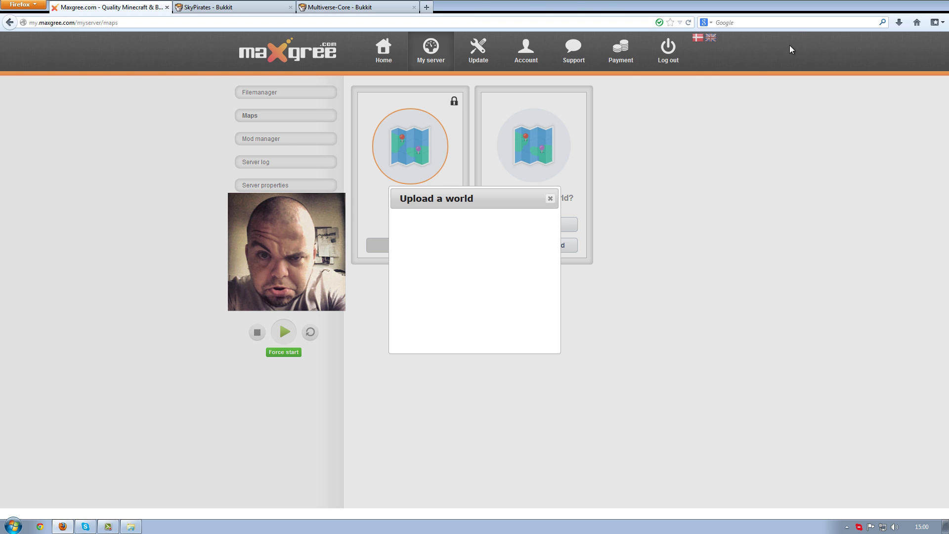
click(689, 22)
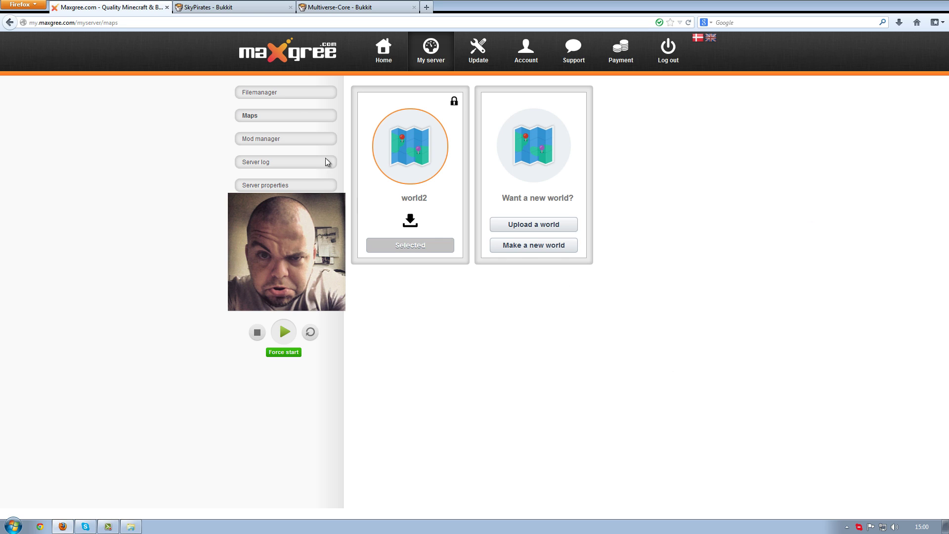
View banned-ips.txt and banned-players.txt in the server's file manager, glance at the two plugin pages, and return to the My server overview
click(248, 92)
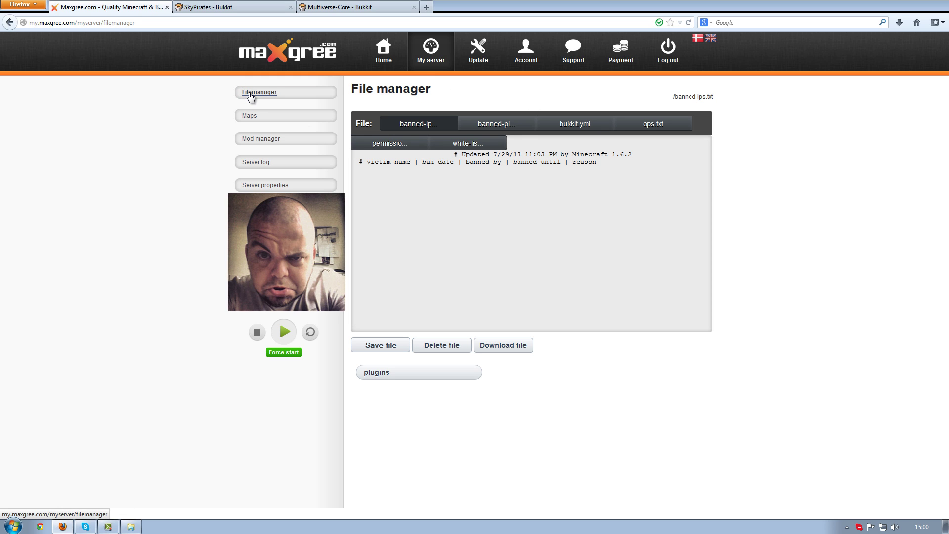
click(505, 126)
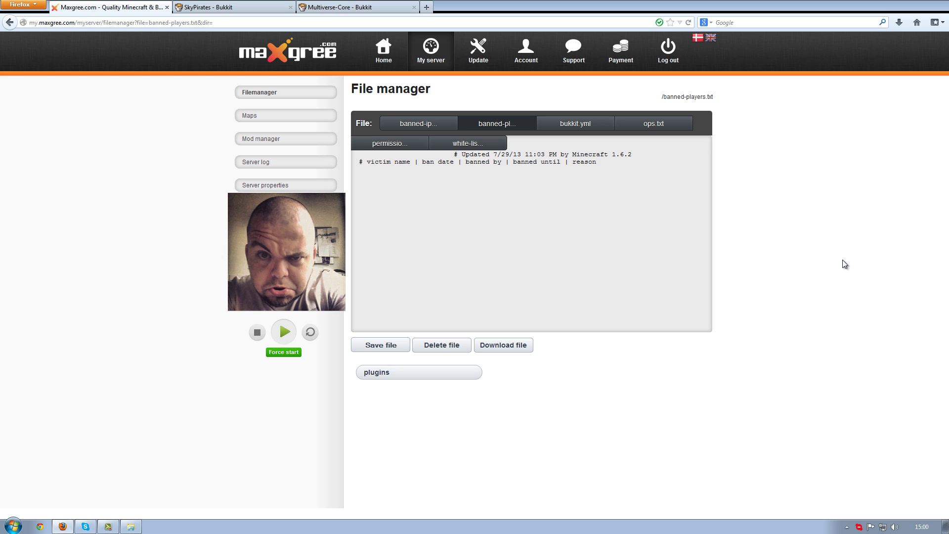
click(233, 7)
click(328, 9)
click(88, 6)
click(431, 63)
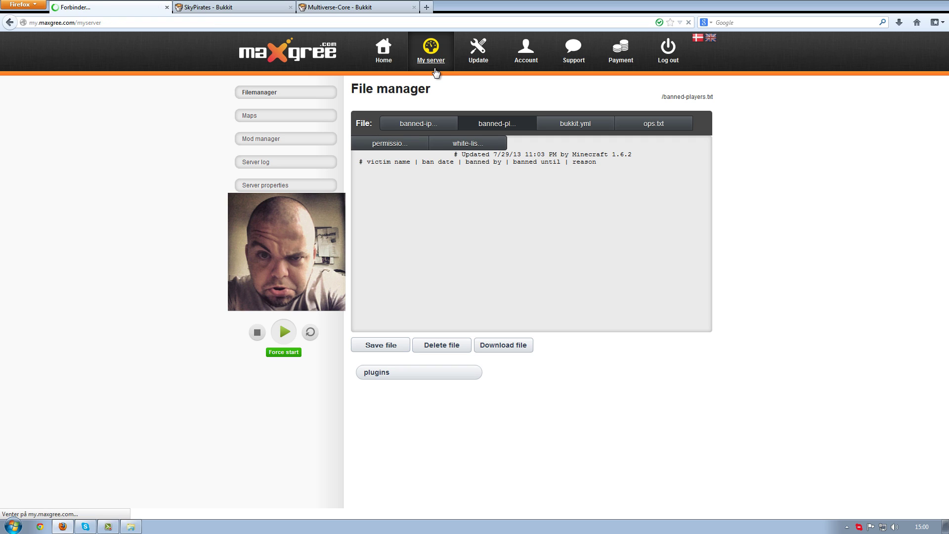